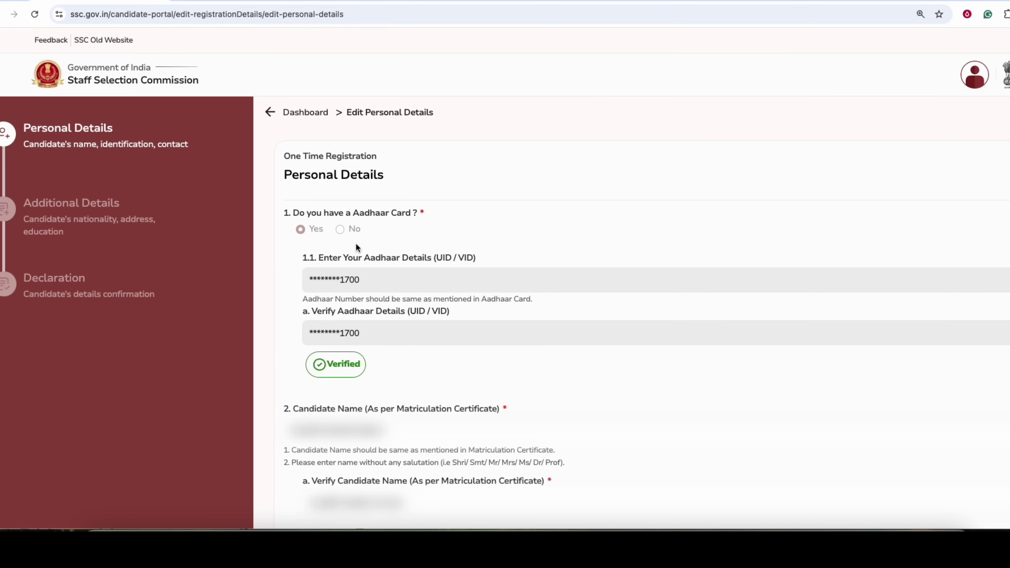
Step: Check the Aadhaar fields in the registration's personal details and return to the candidate dashboard
left_click_drag(331, 262, 430, 263)
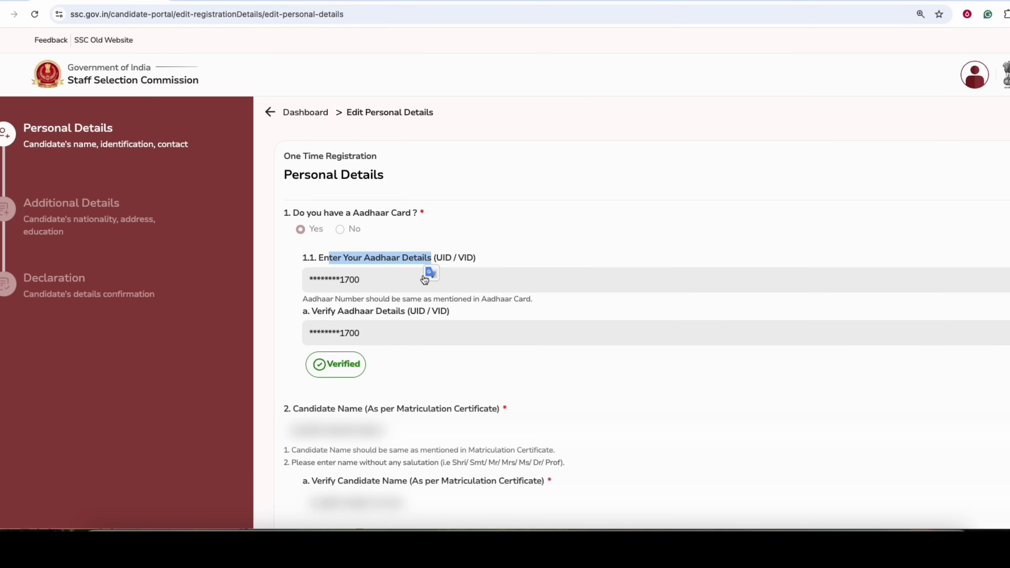
left_click_drag(338, 313, 431, 314)
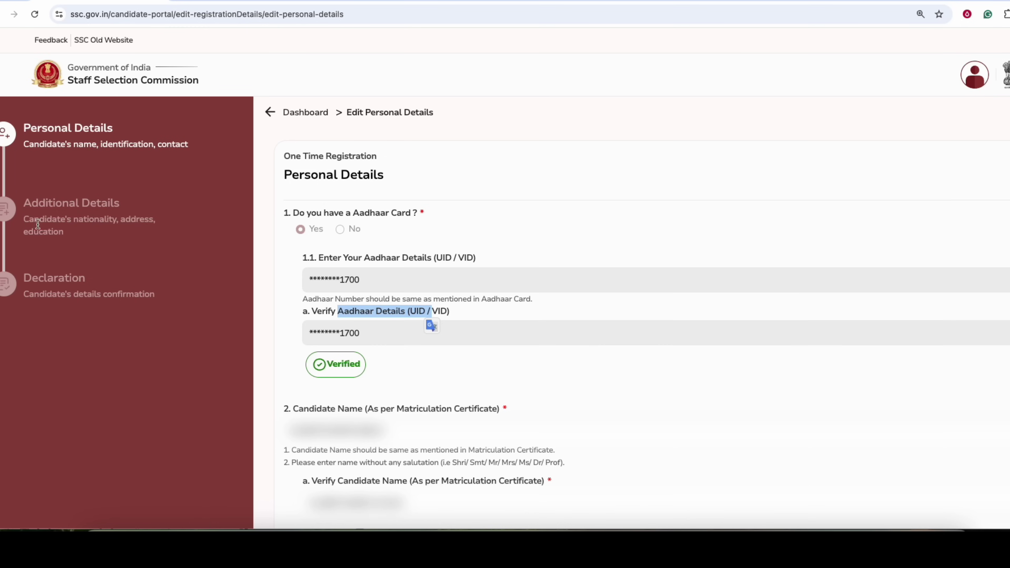
left_click(303, 113)
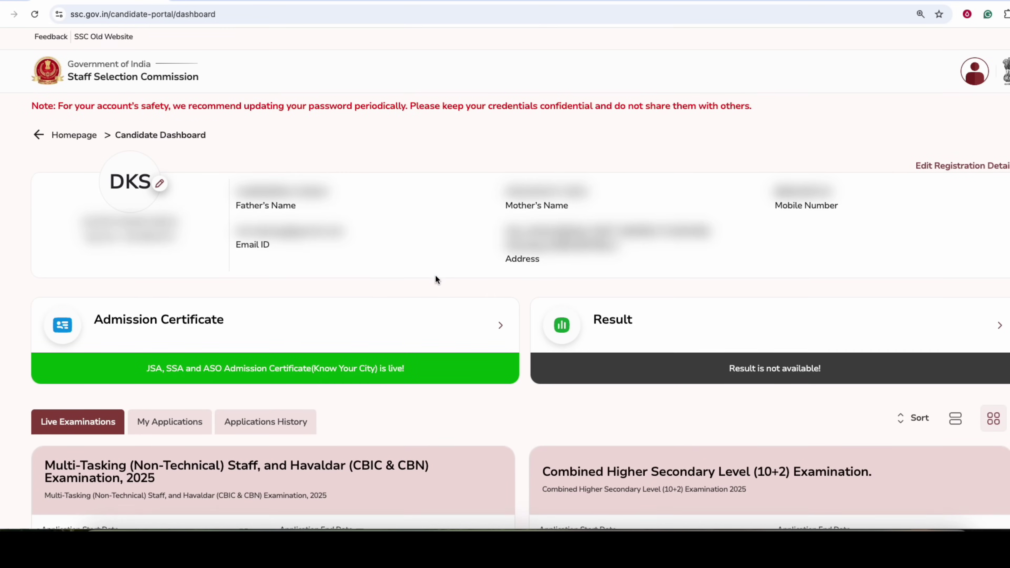
Step: Examine the examinations open for application under Live Examinations on the dashboard
scroll(436, 274, "down", 3)
scroll(479, 267, "down", 4)
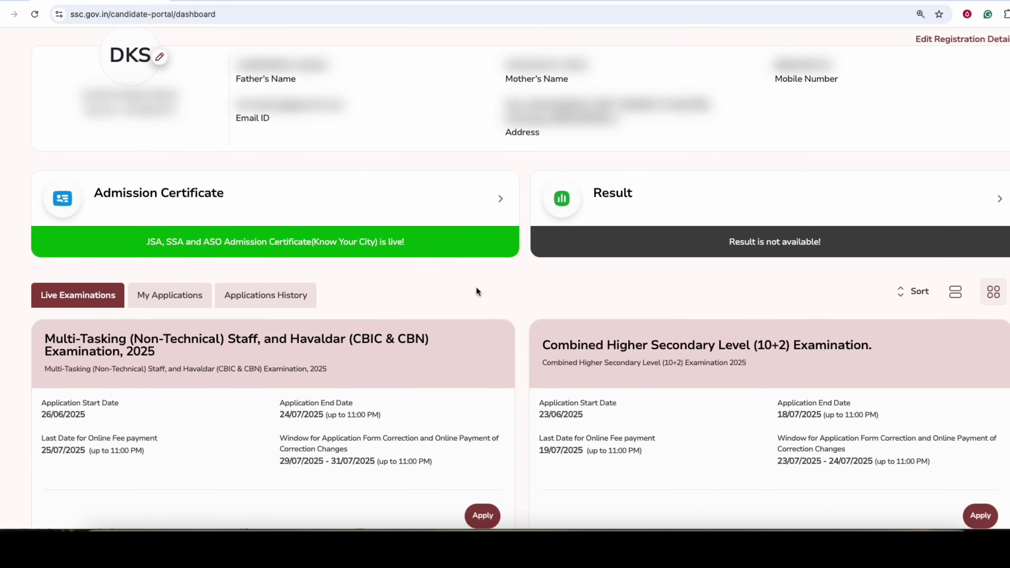
scroll(413, 239, "down", 2)
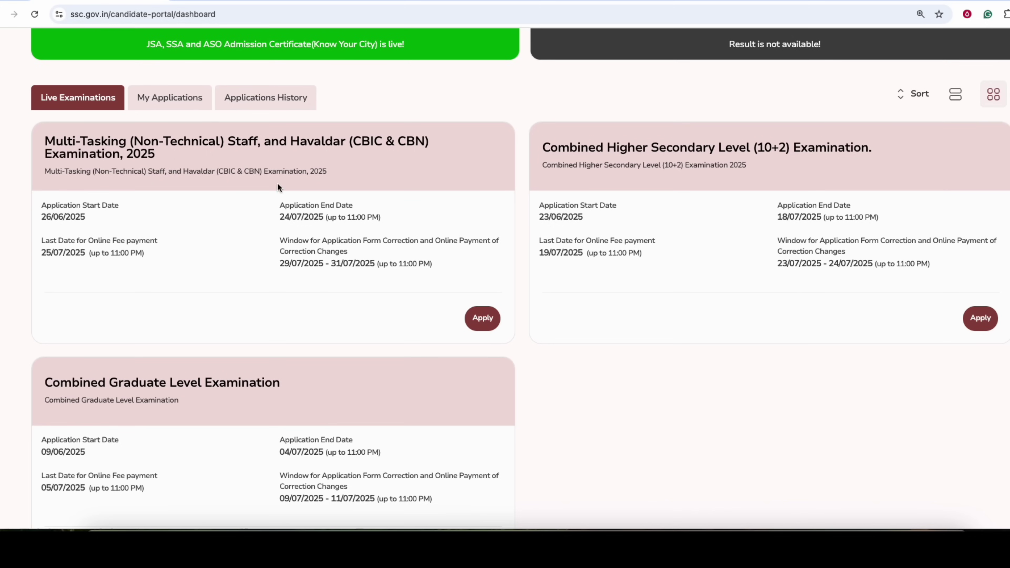
left_click_drag(106, 140, 370, 144)
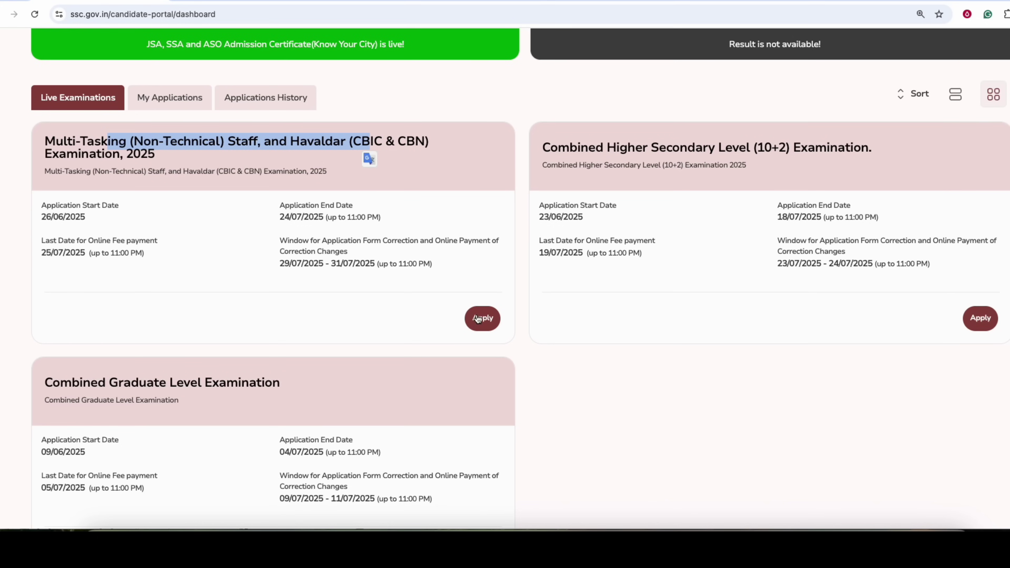
left_click_drag(612, 151, 801, 148)
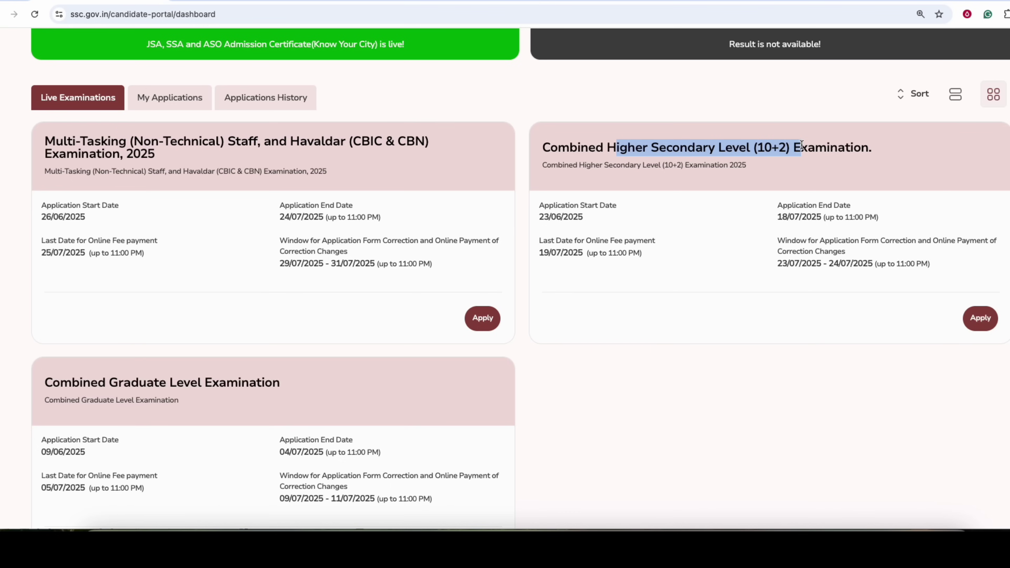
left_click(652, 152)
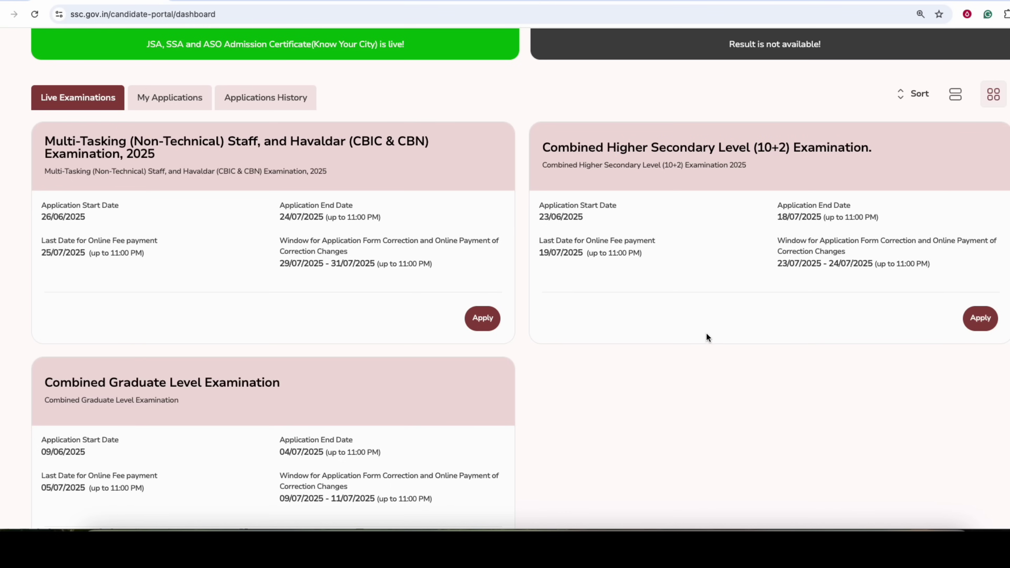
scroll(706, 336, "down", 1)
left_click_drag(132, 327, 238, 326)
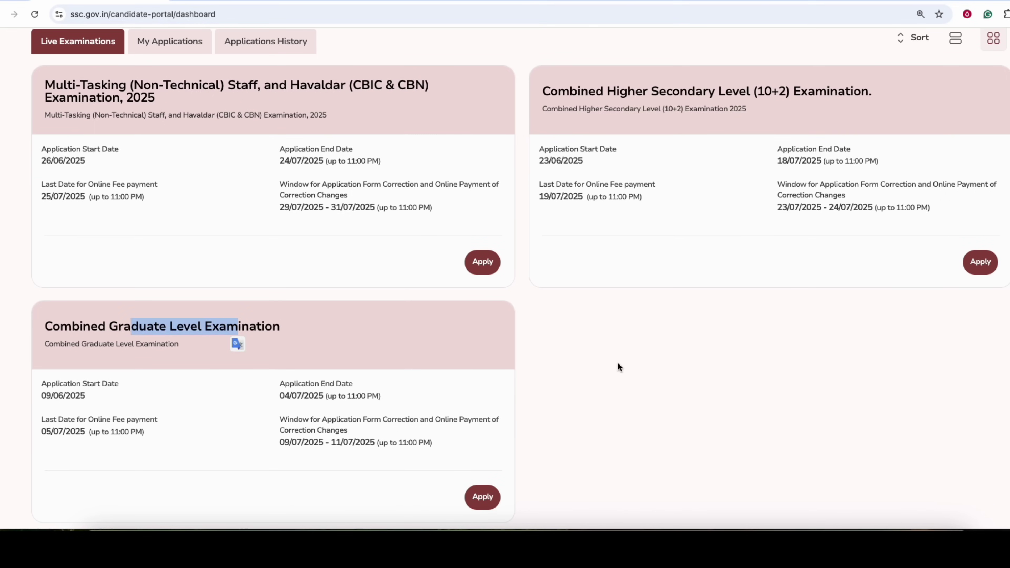
scroll(618, 360, "down", 2)
left_click(601, 335)
scroll(602, 335, "up", 6)
scroll(600, 336, "down", 3)
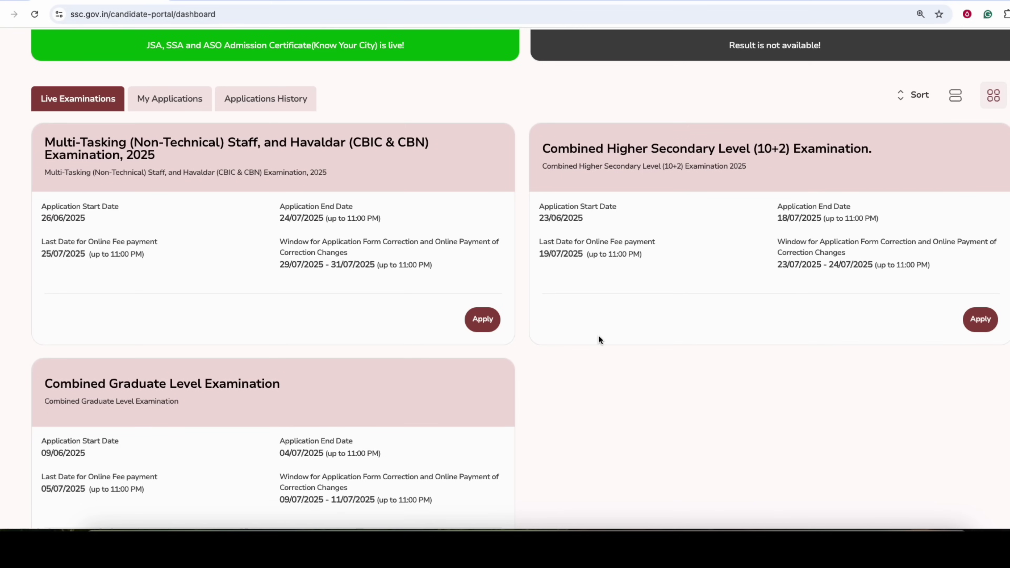
Step: Start the application for the Multi-Tasking (Non-Technical) Staff and Havaldar Examination, 2025, and proceed past the instructions to the form
left_click(483, 320)
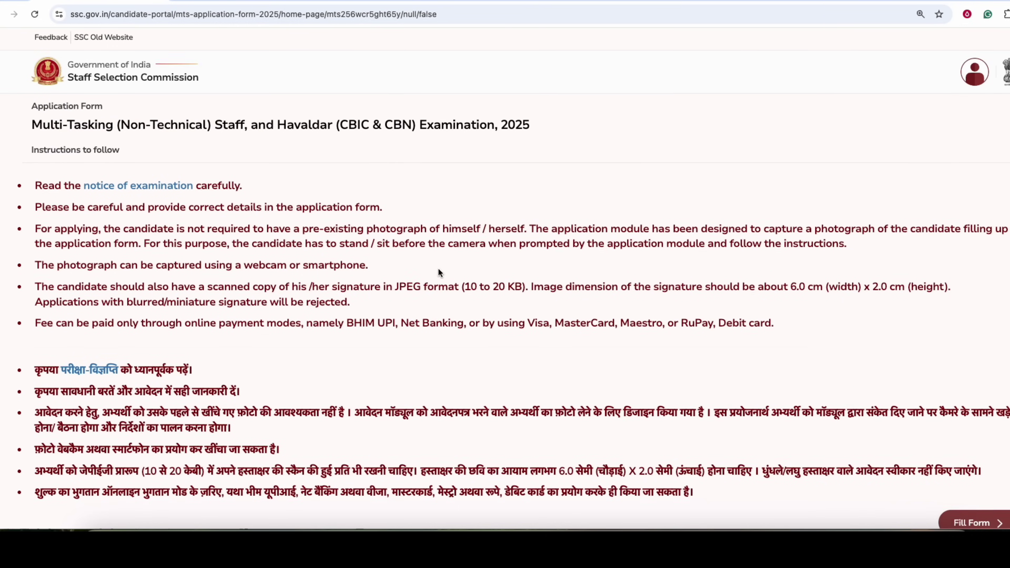
scroll(438, 268, "down", 2)
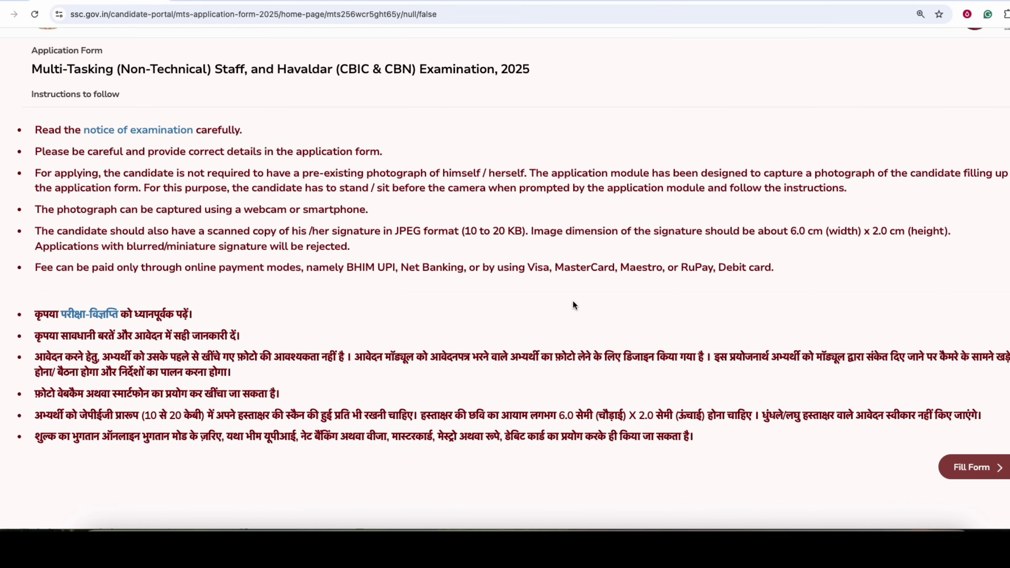
left_click(967, 469)
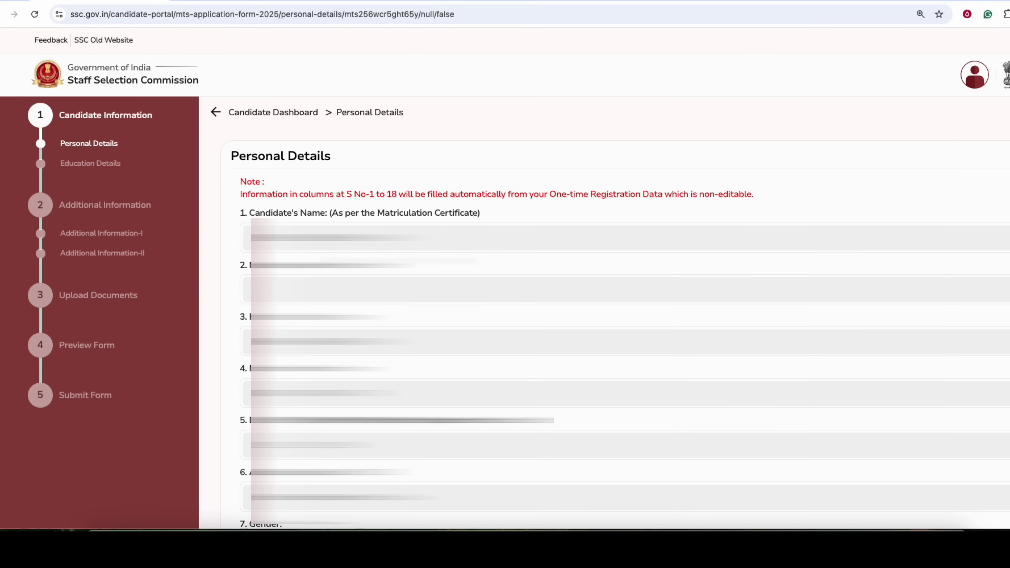
Step: Check the note about the auto-filled fields 1 to 18, save the personal details and continue to the education details
left_click_drag(252, 155, 318, 156)
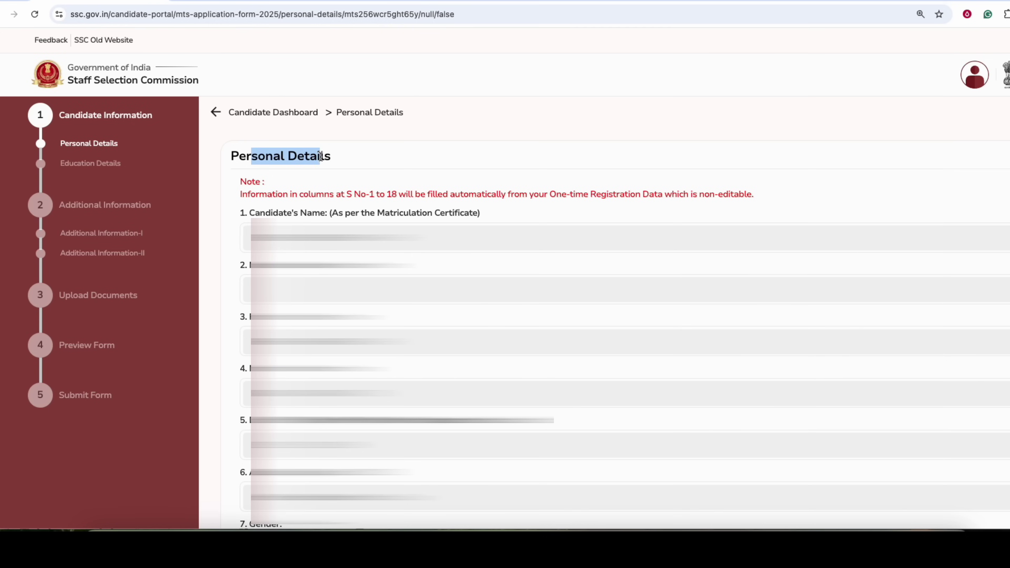
left_click(368, 194)
left_click_drag(369, 195, 405, 195)
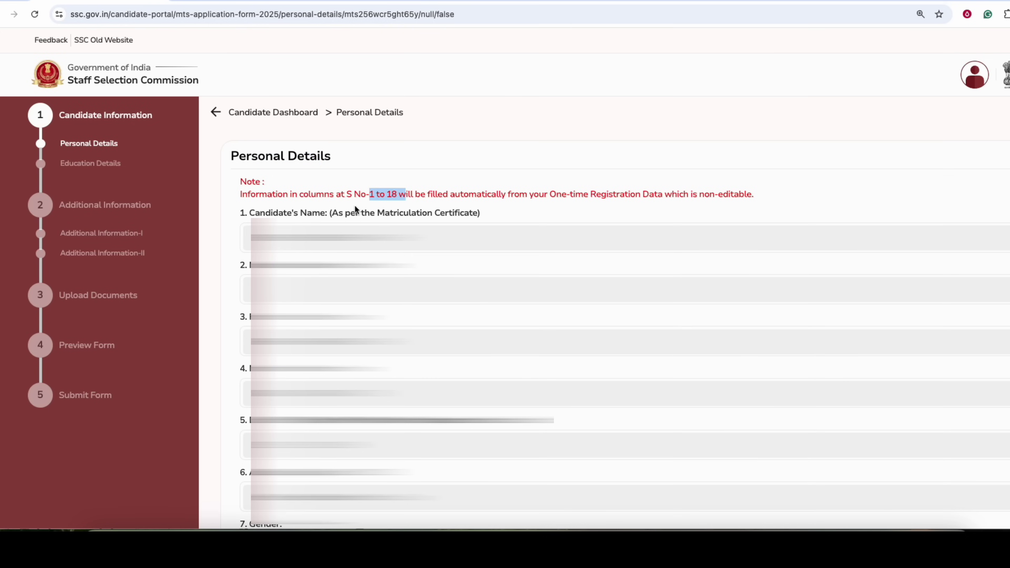
left_click_drag(478, 195, 747, 195)
left_click(513, 195)
left_click(697, 195)
left_click(715, 195)
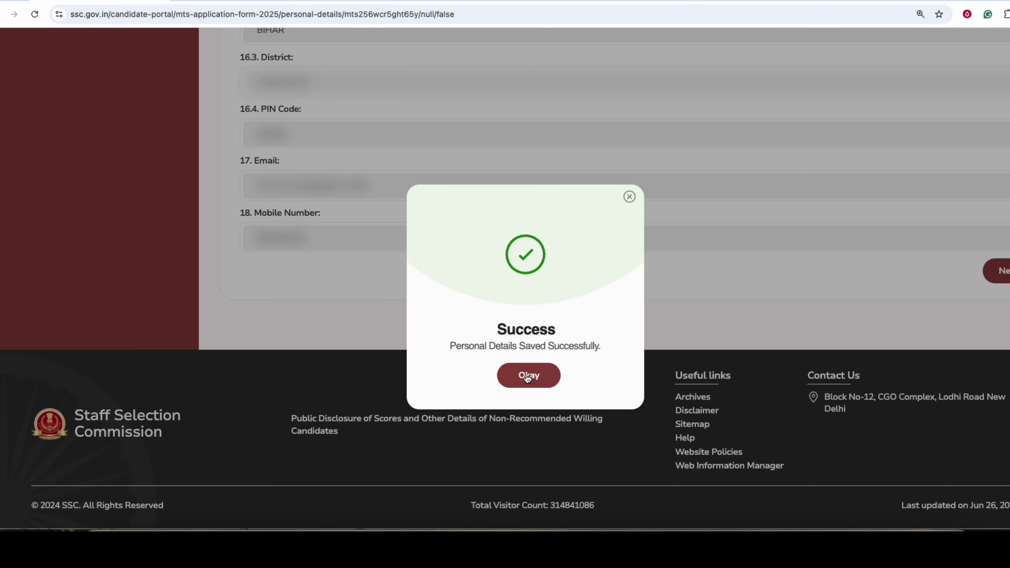
left_click(527, 377)
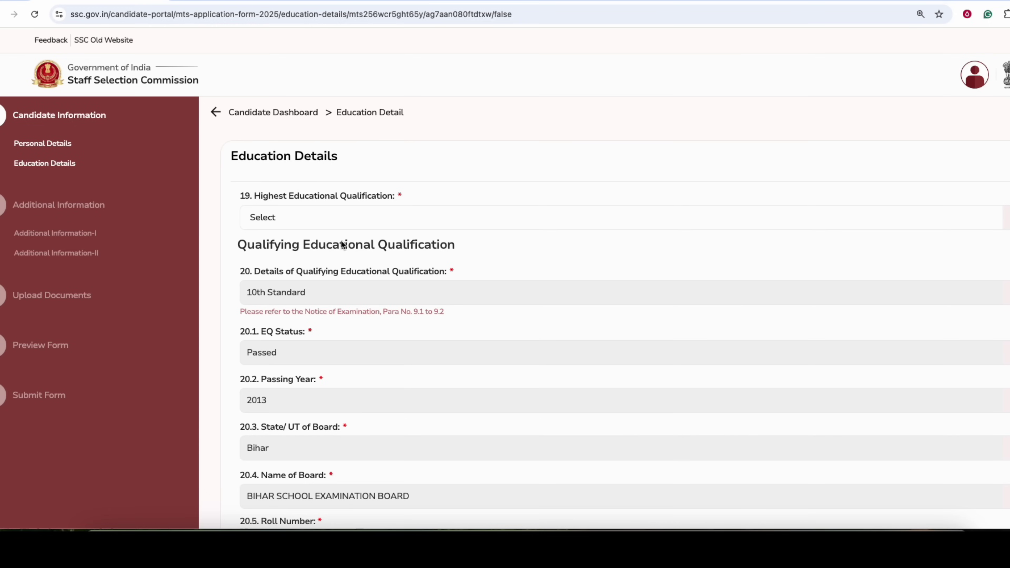
Step: Set the highest educational qualification to Graduation and check the qualifying qualification heading below it
left_click_drag(271, 201, 300, 201)
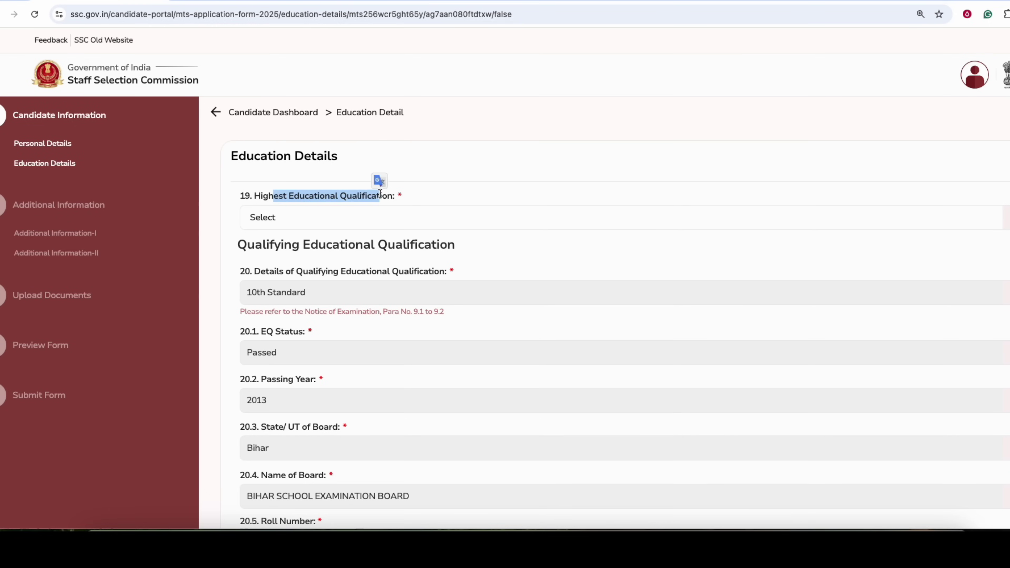
left_click(373, 215)
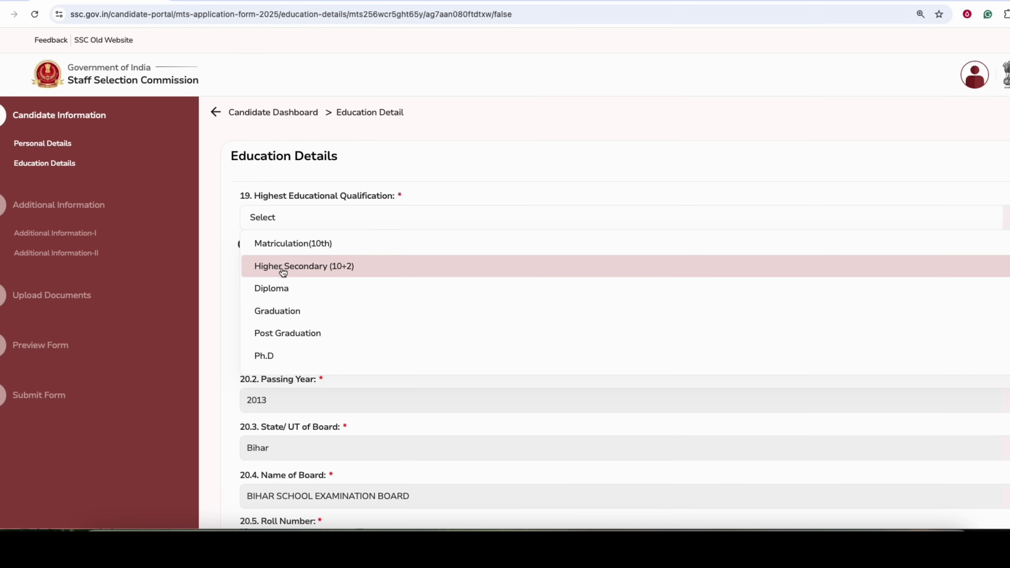
left_click(277, 313)
left_click_drag(258, 195, 378, 197)
left_click(367, 198)
scroll(334, 197, "down", 1)
left_click(378, 197)
scroll(341, 174, "down", 1)
left_click_drag(302, 156, 401, 158)
left_click(401, 158)
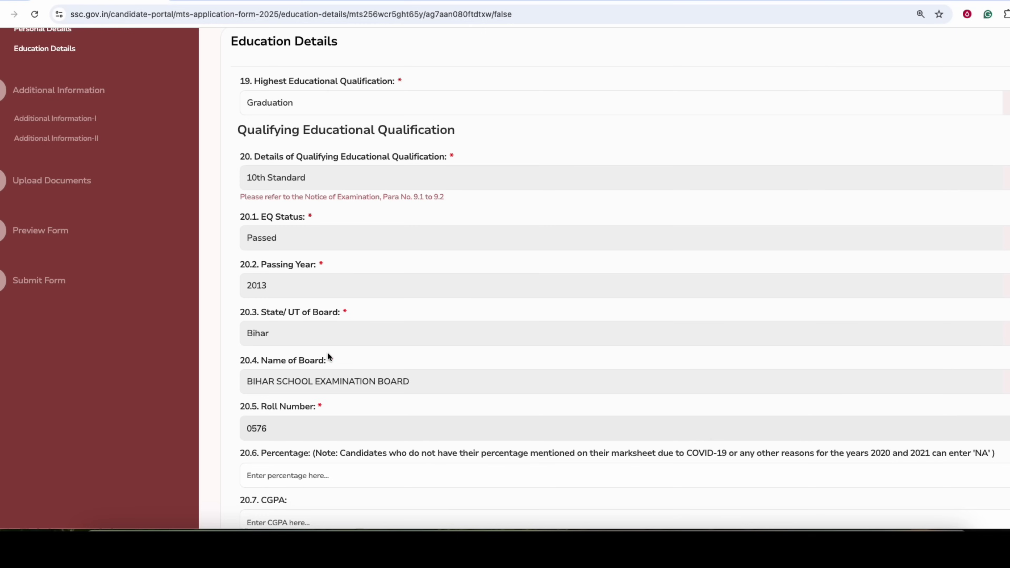
Step: Try 60 as the percentage for the 10th Standard qualification and clear the entry again
scroll(328, 352, "down", 6)
left_click_drag(288, 159, 379, 160)
left_click(378, 161)
left_click(288, 180)
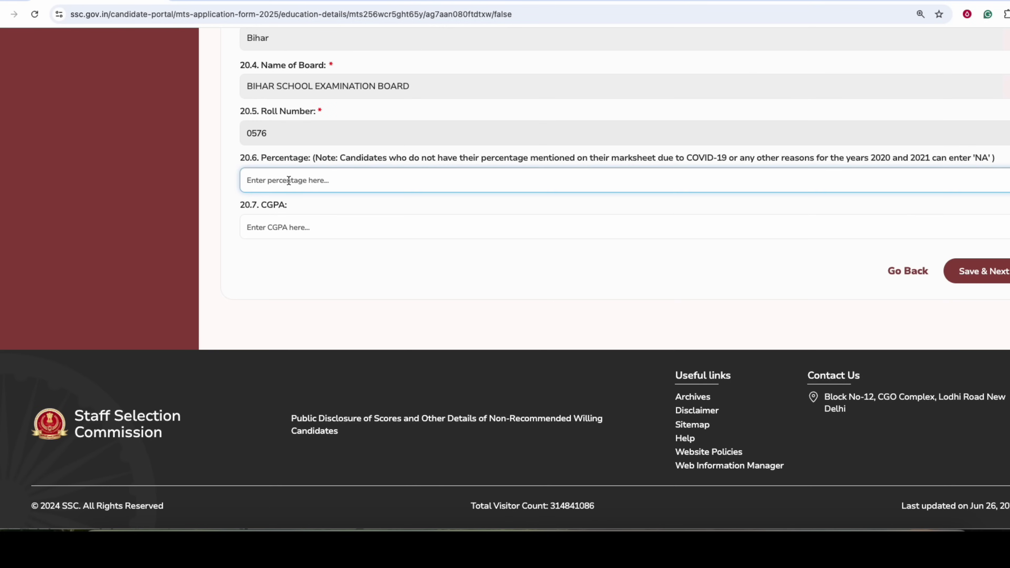
type("60")
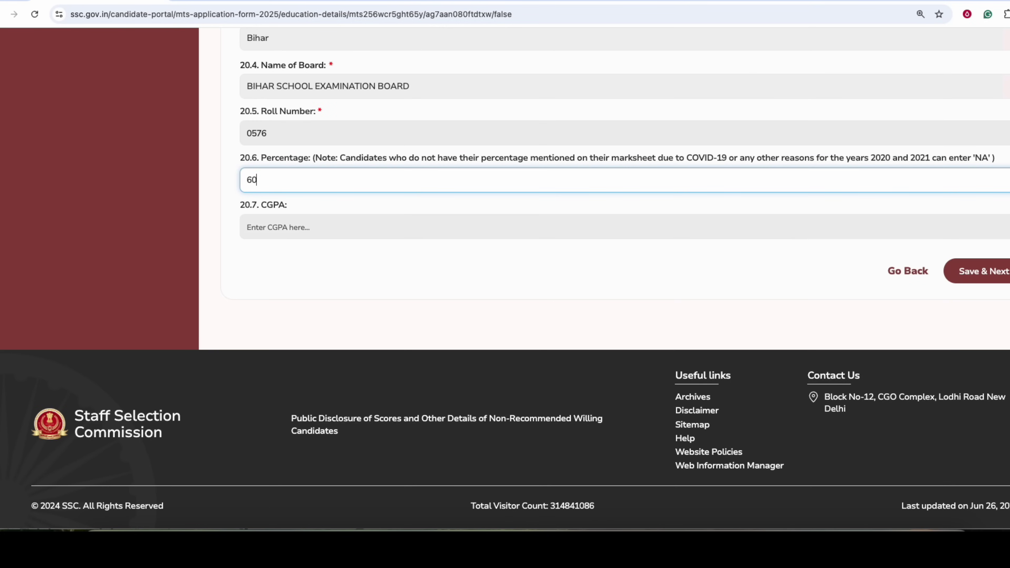
left_click(318, 268)
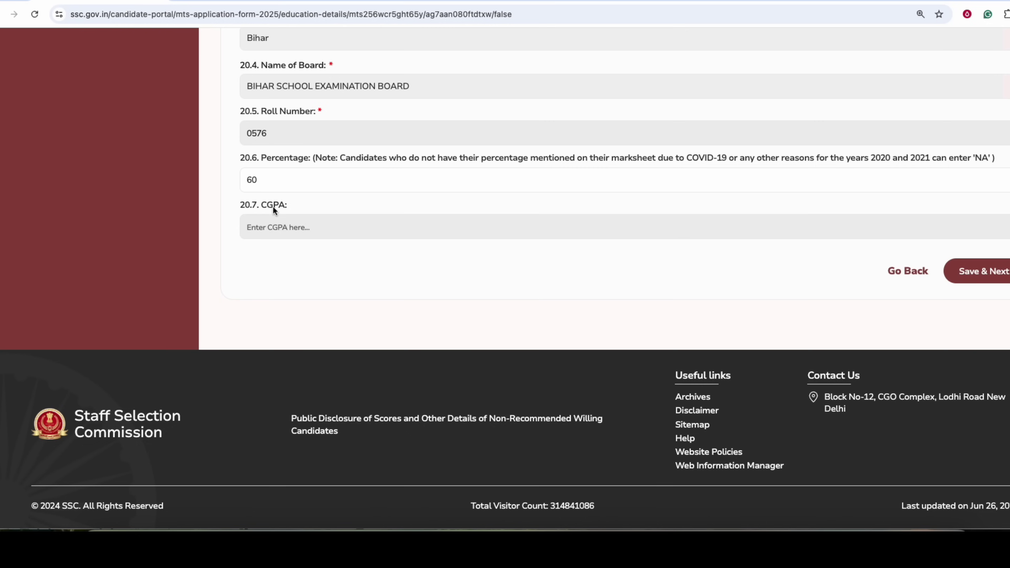
left_click(285, 205)
left_click_drag(264, 178, 215, 180)
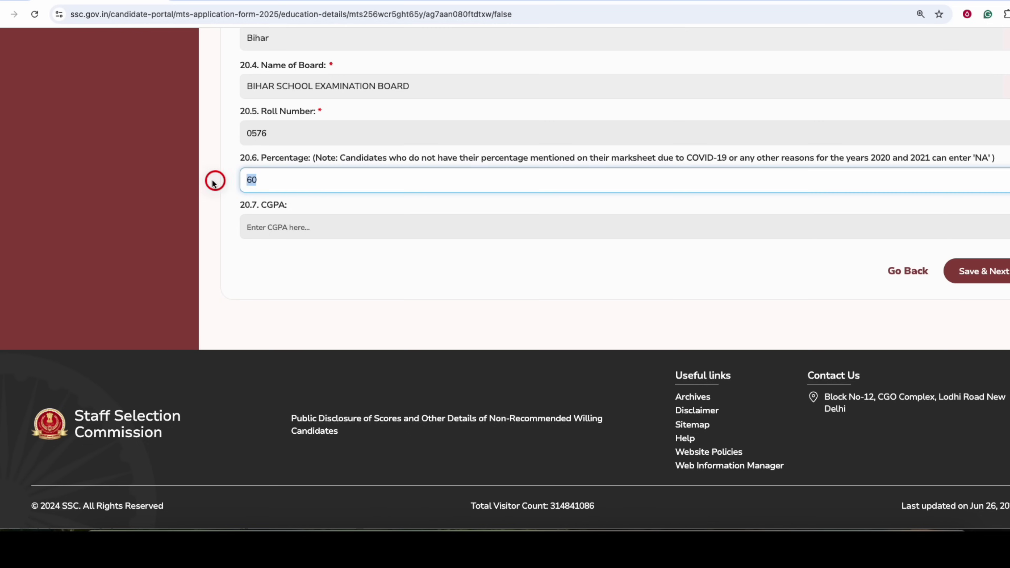
key("BackSpace")
Step: Set the 10th Standard percentage to 64.2, then save the education details and continue to Additional Information-I
left_click(285, 232)
left_click(262, 185)
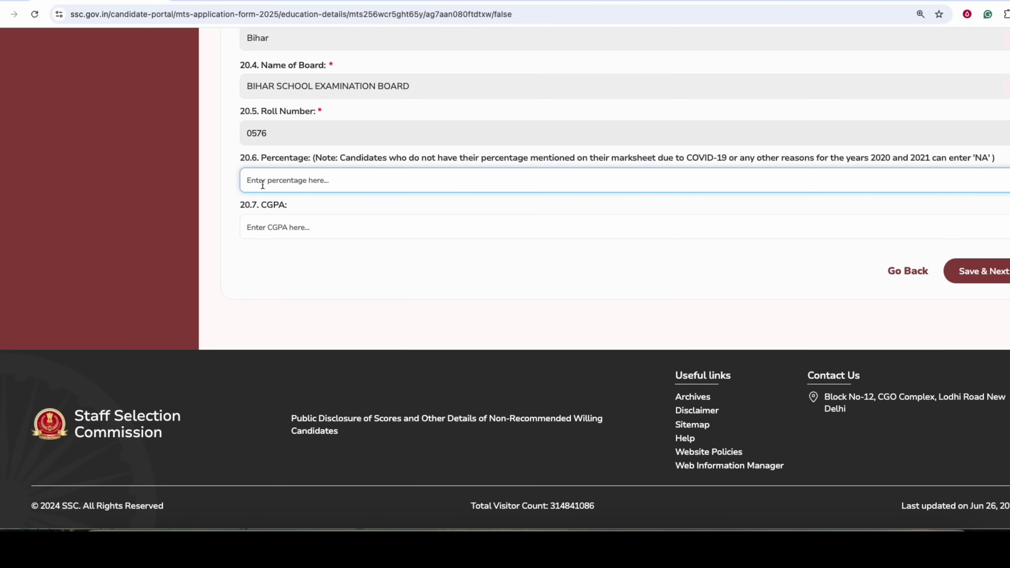
type("64.2")
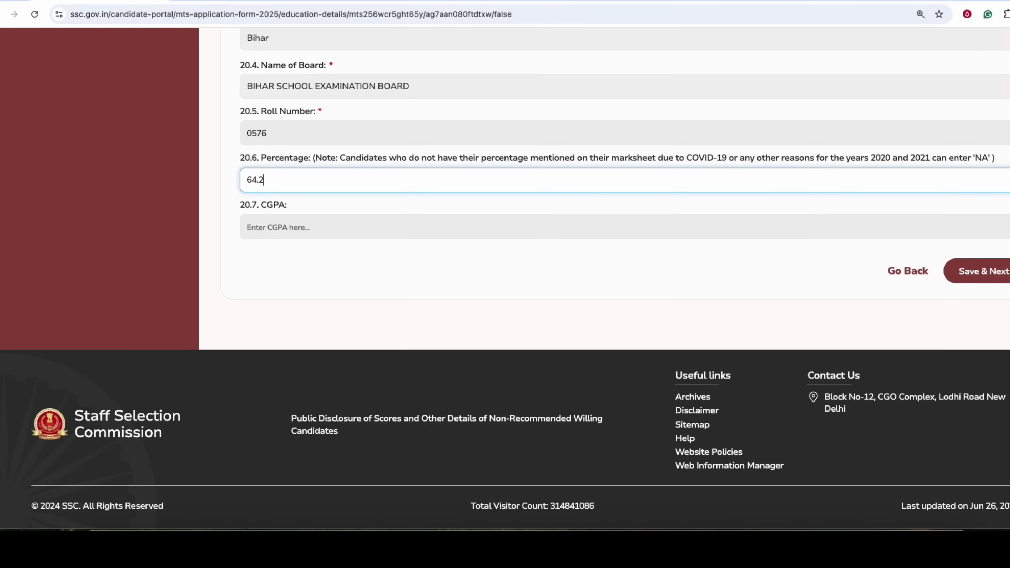
left_click(321, 296)
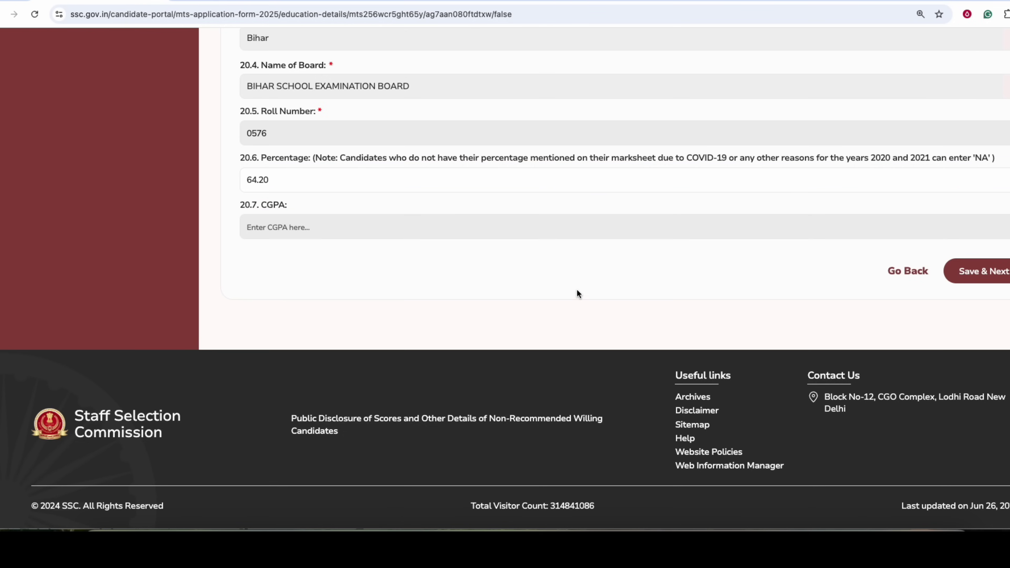
scroll(577, 294, "up", 10)
scroll(451, 219, "down", 7)
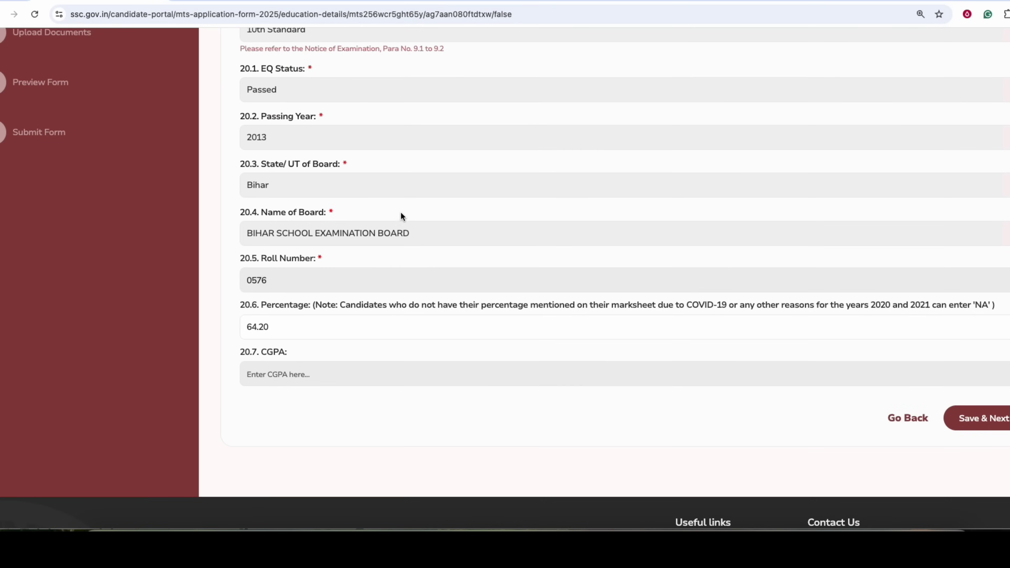
left_click(970, 417)
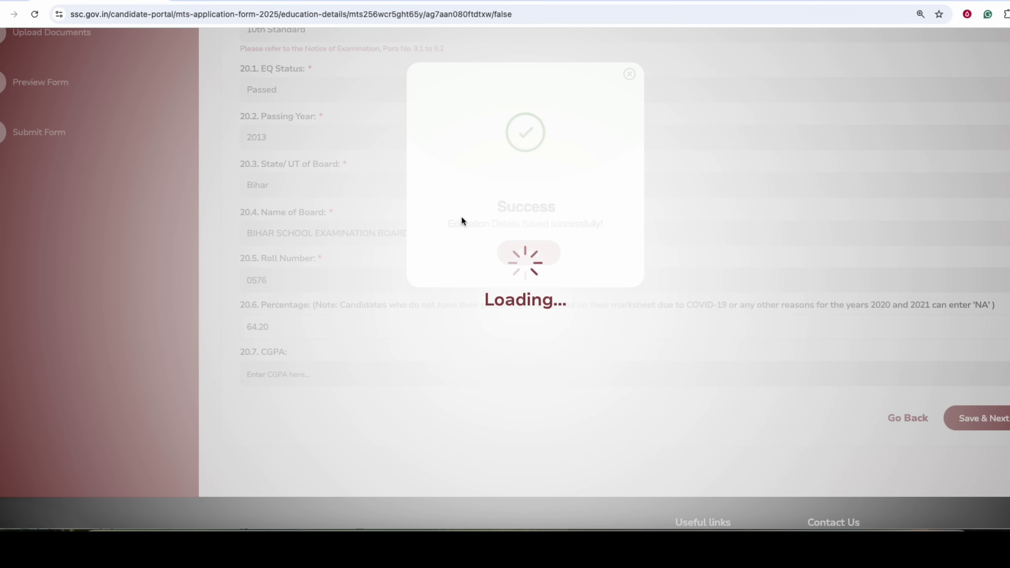
scroll(461, 241, "up", 1)
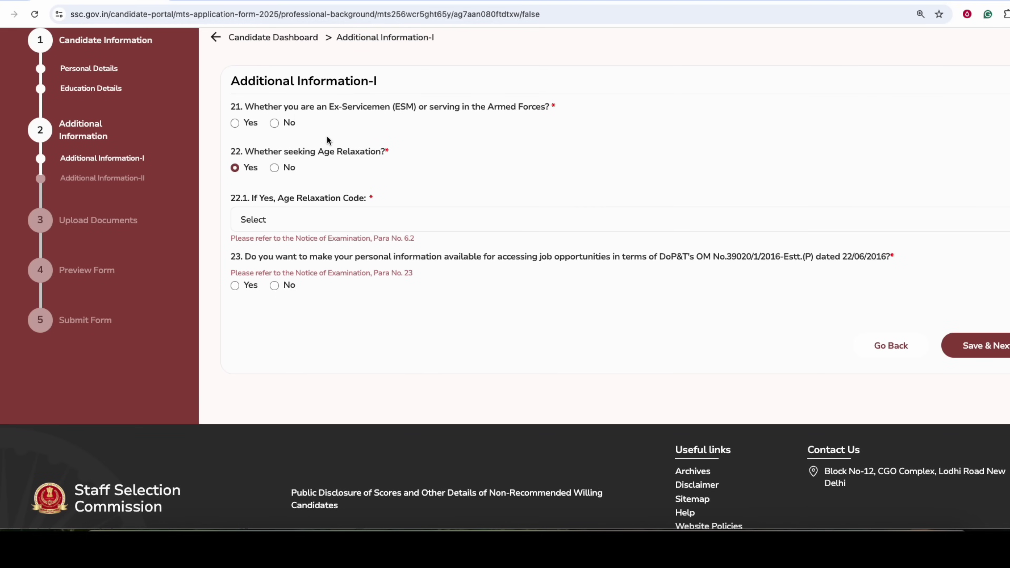
Step: Answer No to the ex-servicemen question and choose age relaxation code 02 - OBC
left_click(277, 123)
left_click_drag(293, 152, 334, 153)
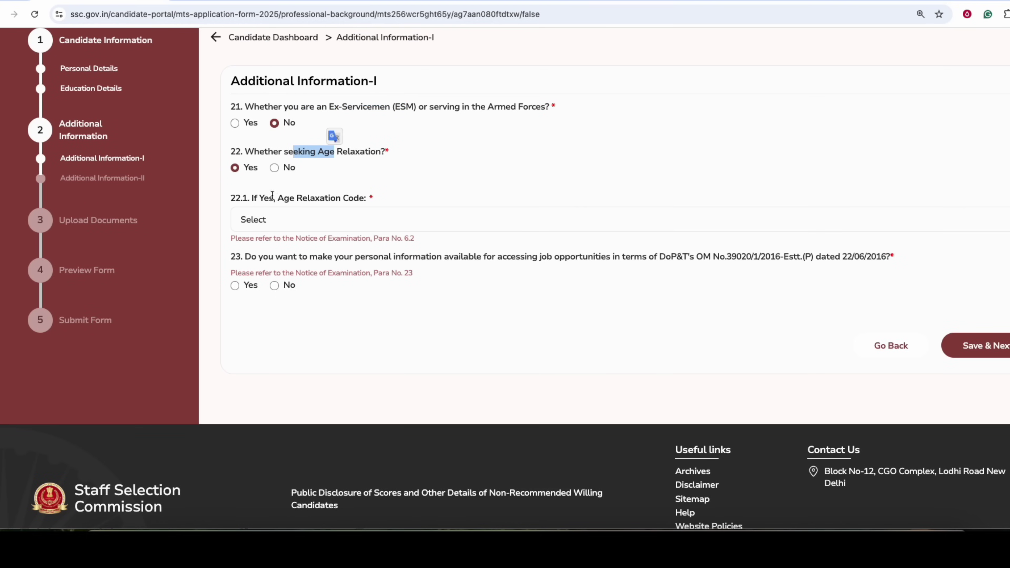
left_click(283, 220)
left_click(280, 248)
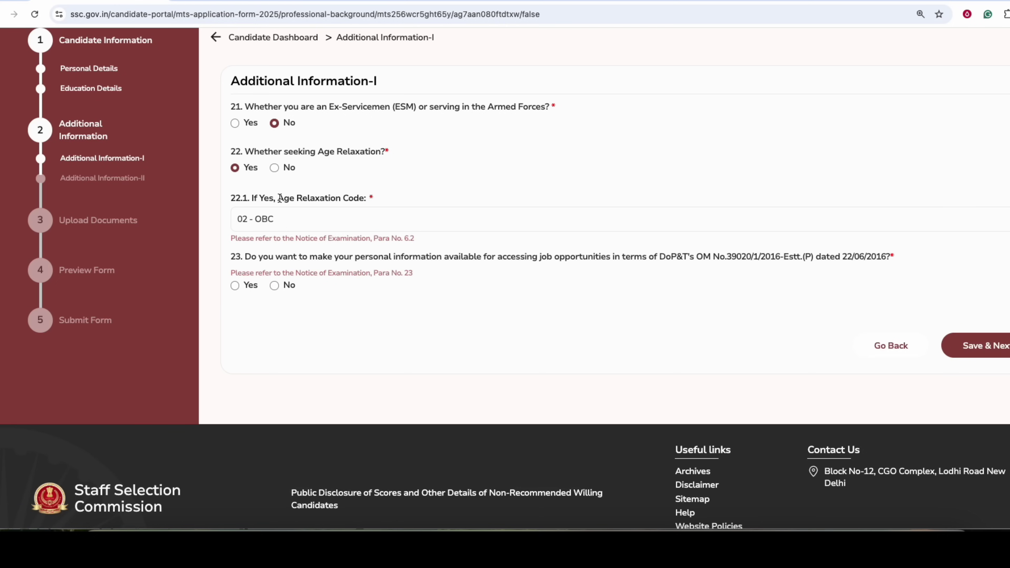
Step: Switch to the MTS 2025 examination notice PDF and find the age limit rules in paragraph 6.1
left_click(236, 3)
scroll(567, 240, "up", 10)
scroll(566, 241, "up", 20)
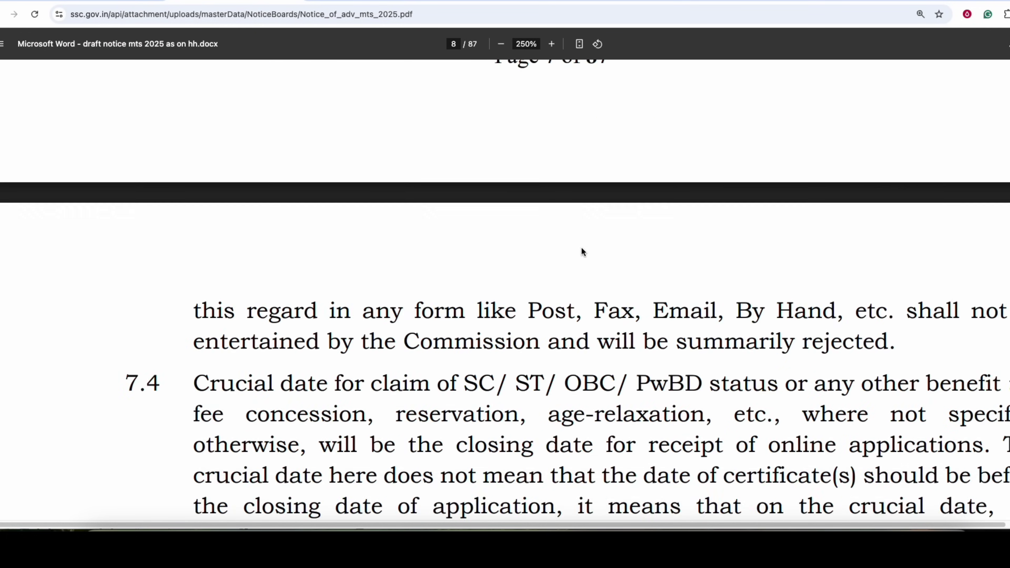
scroll(570, 240, "up", 20)
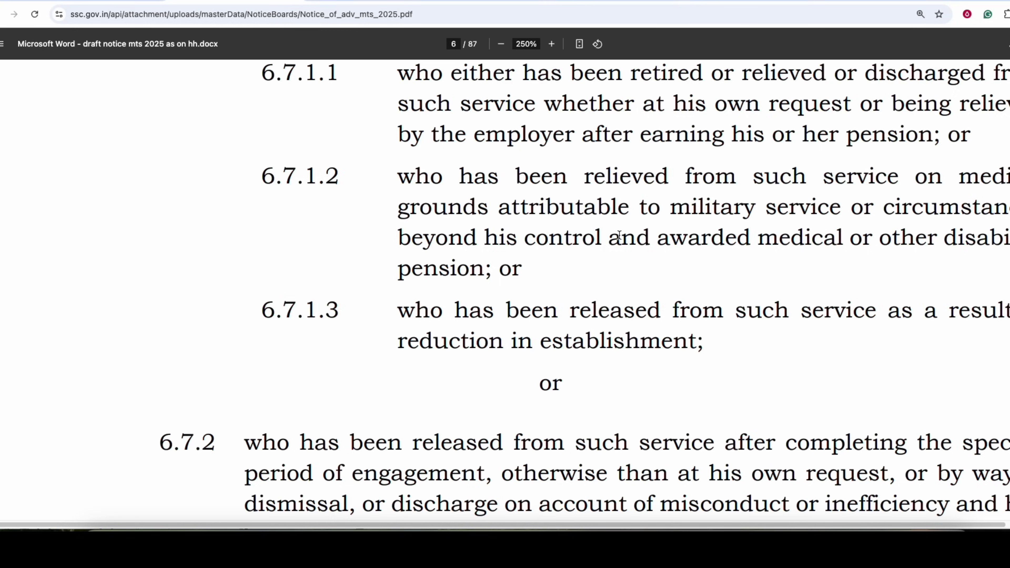
double_click(119, 100)
left_click(297, 125)
left_click_drag(256, 105, 395, 107)
scroll(381, 166, "down", 8)
scroll(382, 166, "up", 1)
Step: Examine the age limits and birth date ranges for MTS and Havaldar posts in paragraphs 6.1.1 and 6.1.2
left_click_drag(222, 228, 339, 230)
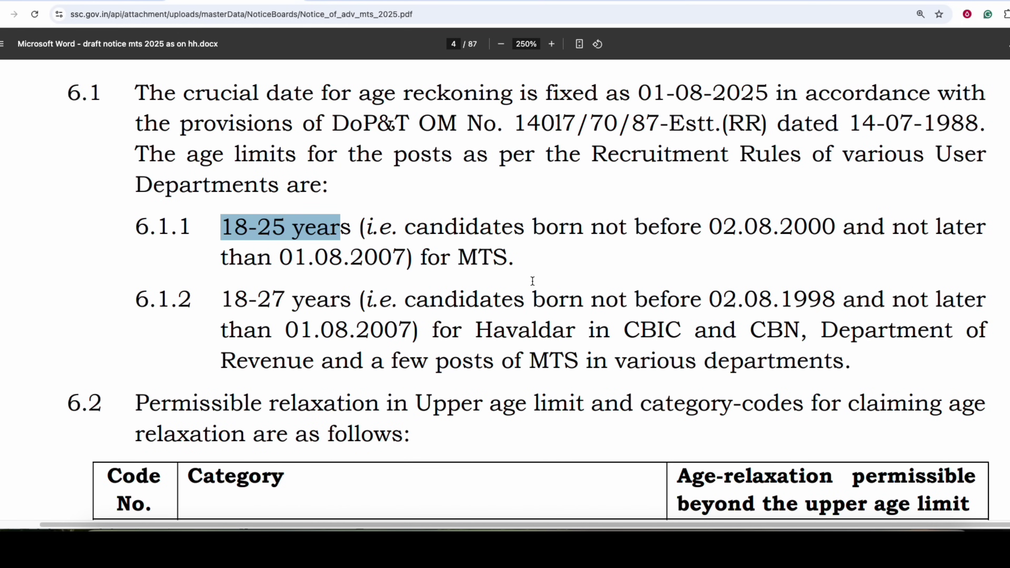
left_click_drag(453, 258, 514, 259)
left_click(581, 267)
left_click_drag(710, 229, 857, 229)
left_click_drag(233, 246, 407, 259)
left_click(335, 257)
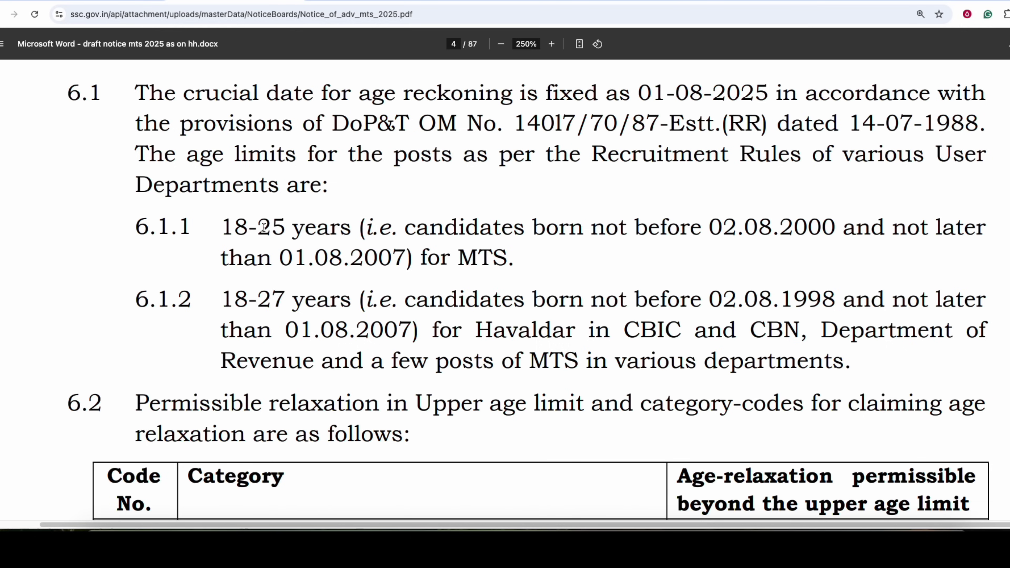
scroll(382, 302, "down", 2)
left_click_drag(476, 278, 851, 278)
left_click_drag(222, 247, 340, 248)
left_click(340, 250)
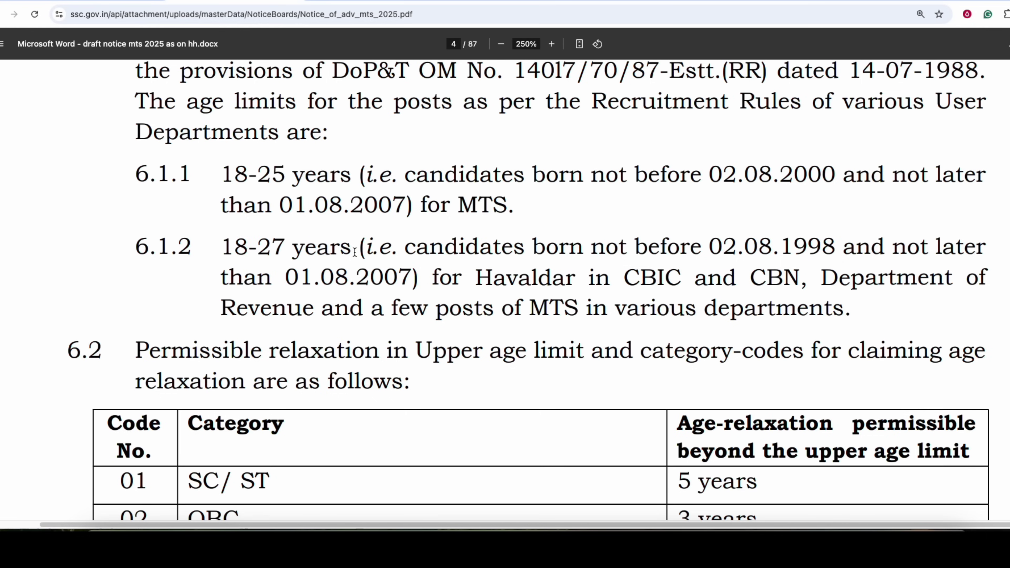
scroll(591, 301, "down", 1)
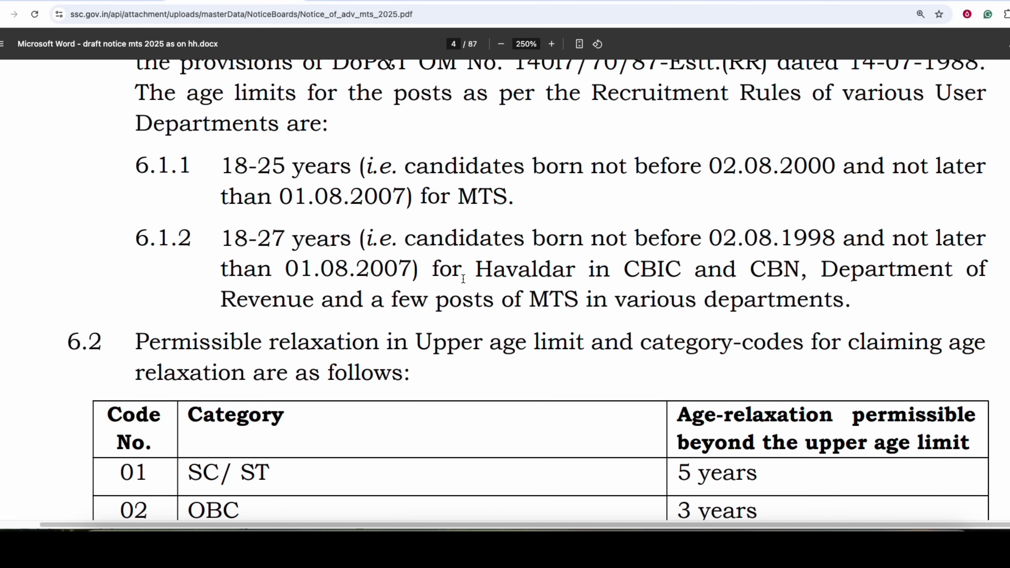
Step: Examine the paragraph 6.2 table of age relaxation codes, categories and permissible years in the notice
scroll(463, 278, "down", 3)
scroll(333, 243, "down", 2)
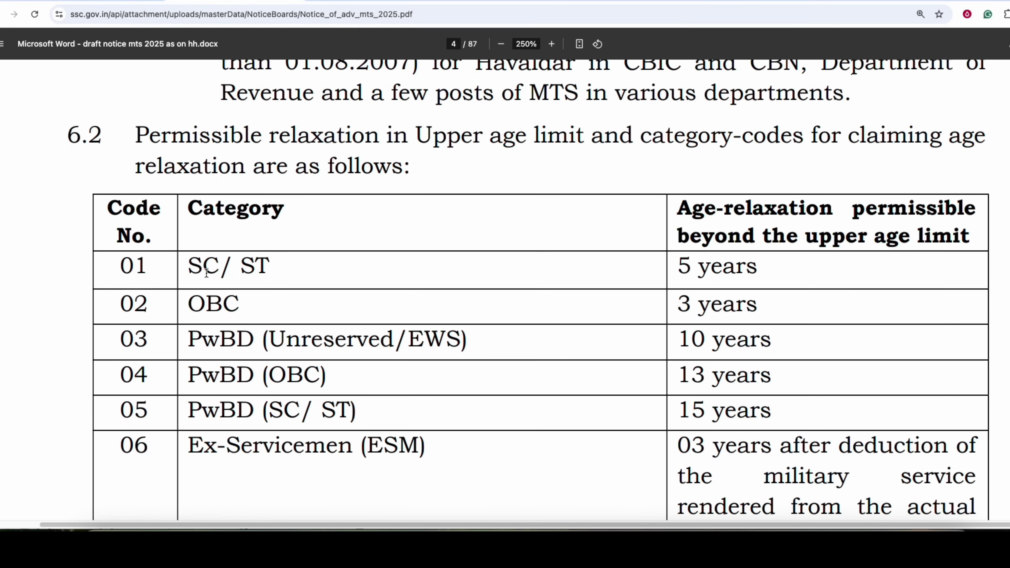
left_click_drag(206, 272, 384, 280)
left_click_drag(679, 267, 758, 274)
left_click_drag(223, 298, 458, 308)
scroll(451, 308, "down", 2)
left_click_drag(236, 269, 695, 277)
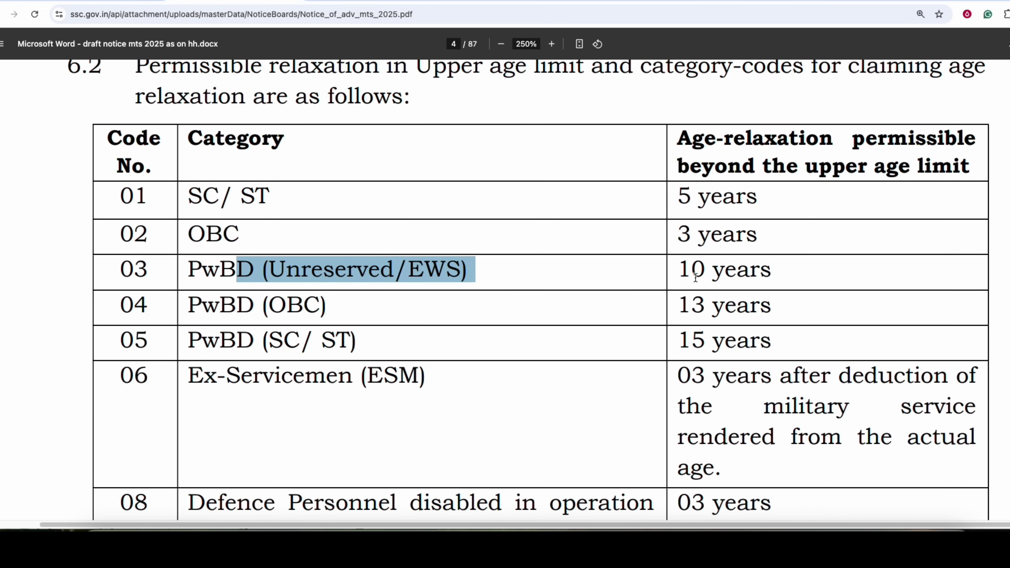
scroll(695, 277, "down", 1)
left_click_drag(238, 285, 337, 292)
left_click_drag(283, 321, 420, 359)
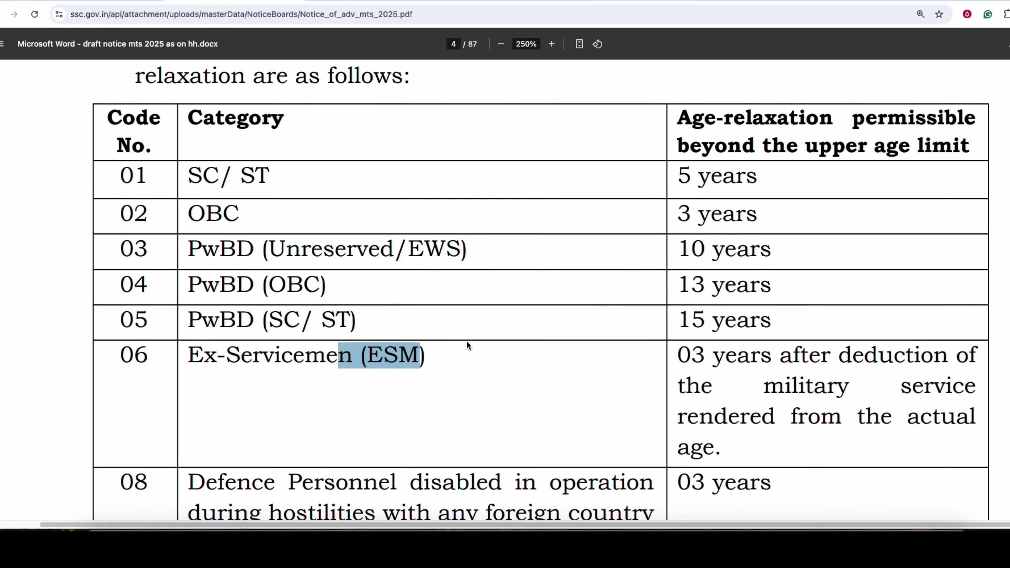
scroll(467, 343, "down", 15)
scroll(476, 324, "up", 10)
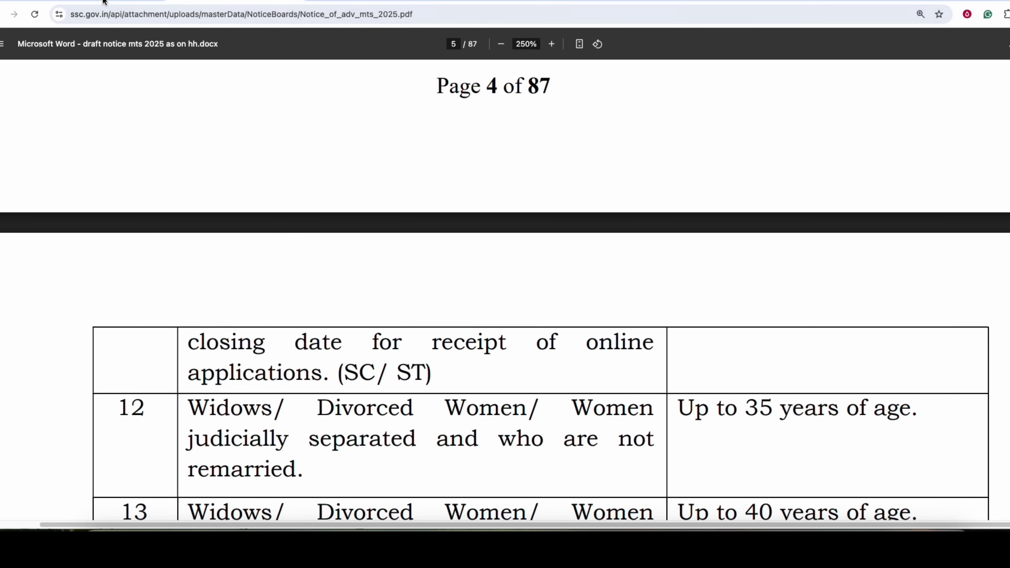
Step: Return to the application form, answer No to sharing personal information for job opportunities, then save and continue to Additional Information-II
left_click(105, 2)
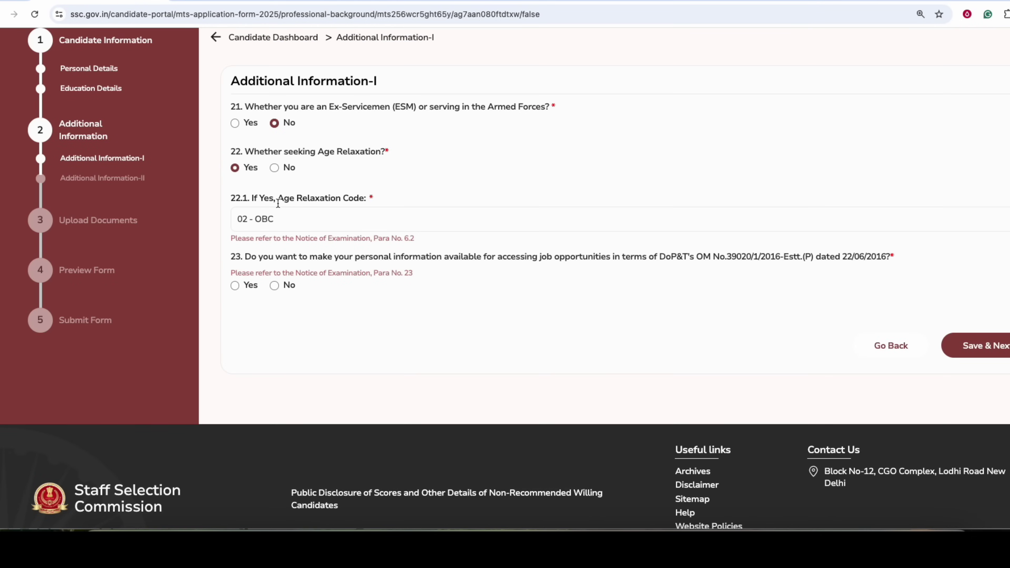
left_click_drag(302, 258, 696, 262)
left_click(636, 262)
left_click(274, 286)
left_click(985, 345)
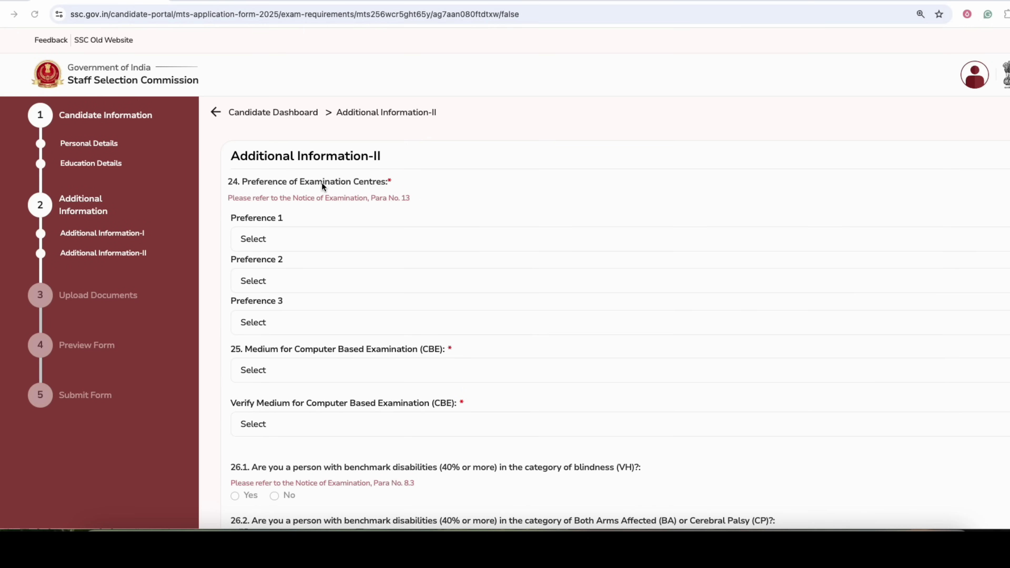
Step: Set the examination centre preferences to CR-Gorakhpur (3007), CR-Bareilly (3005) and CR-Bhagalpur (3201), in that order
scroll(382, 185, "down", 2)
left_click(383, 187)
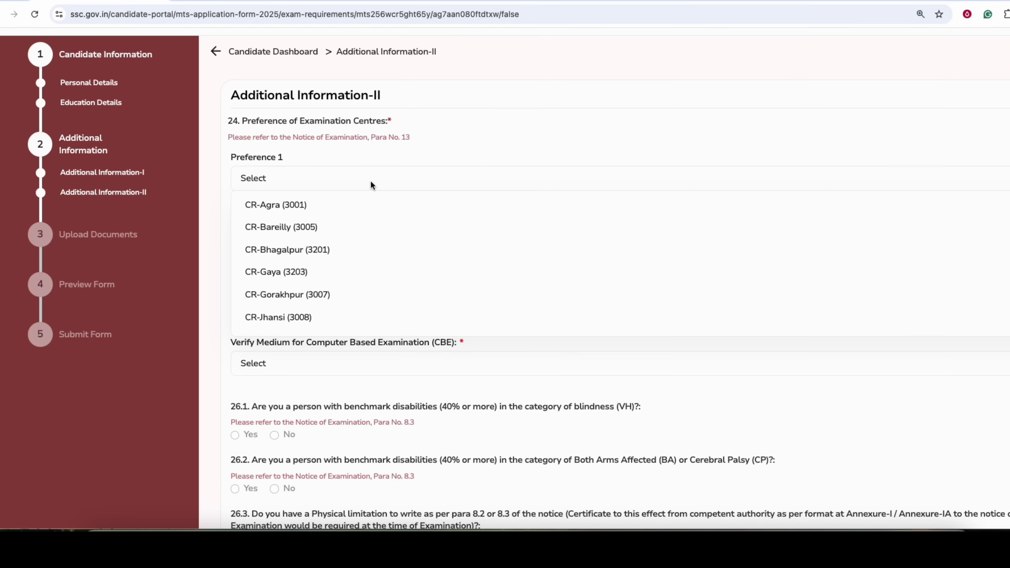
scroll(300, 280, "down", 1)
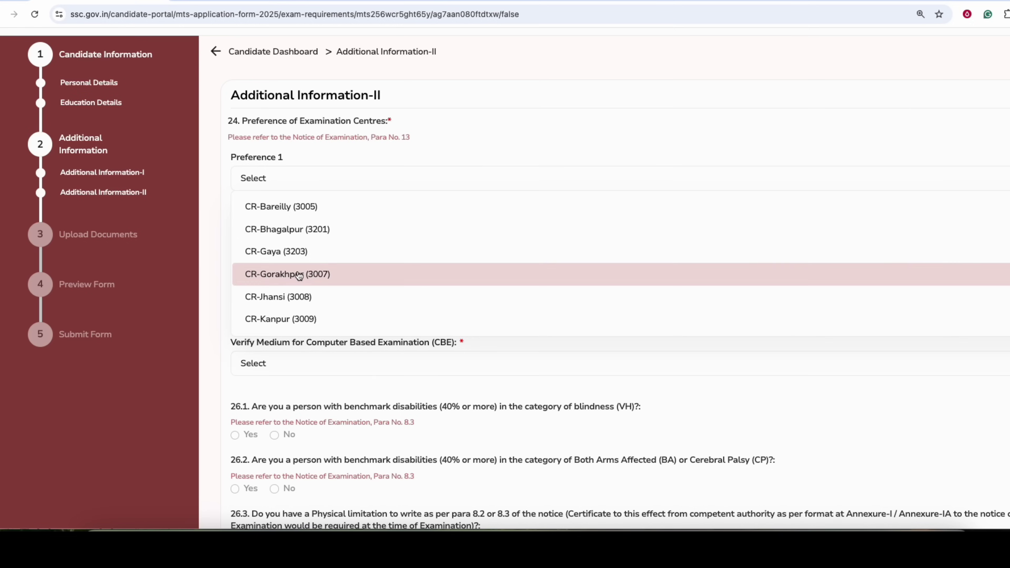
left_click(299, 281)
left_click(289, 223)
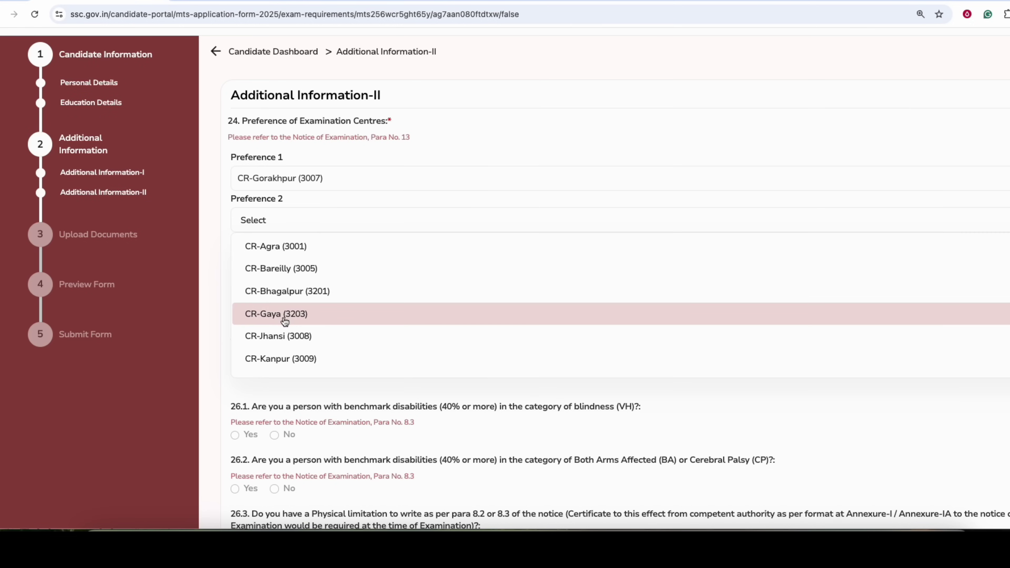
left_click(283, 273)
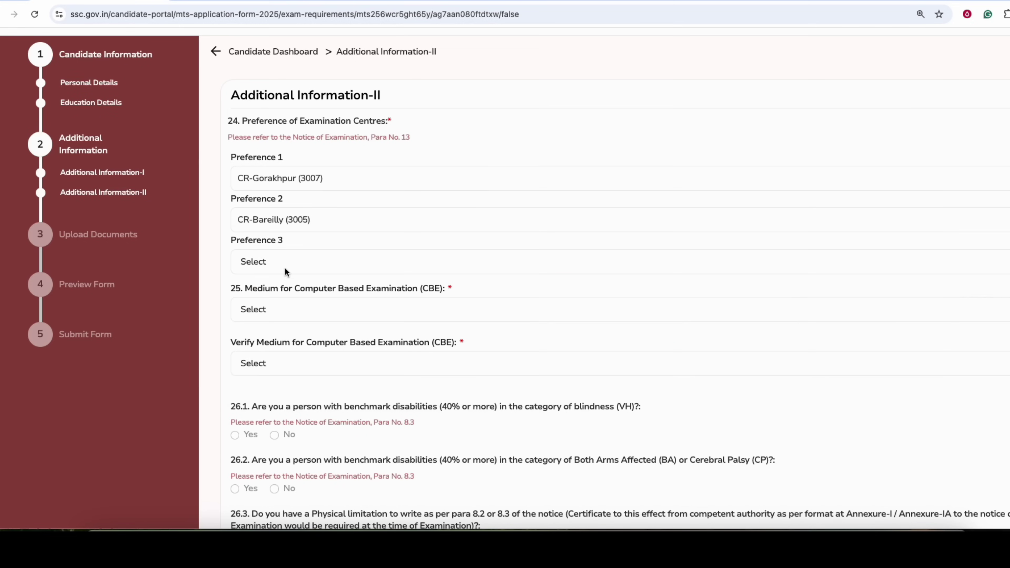
left_click(286, 264)
left_click(279, 316)
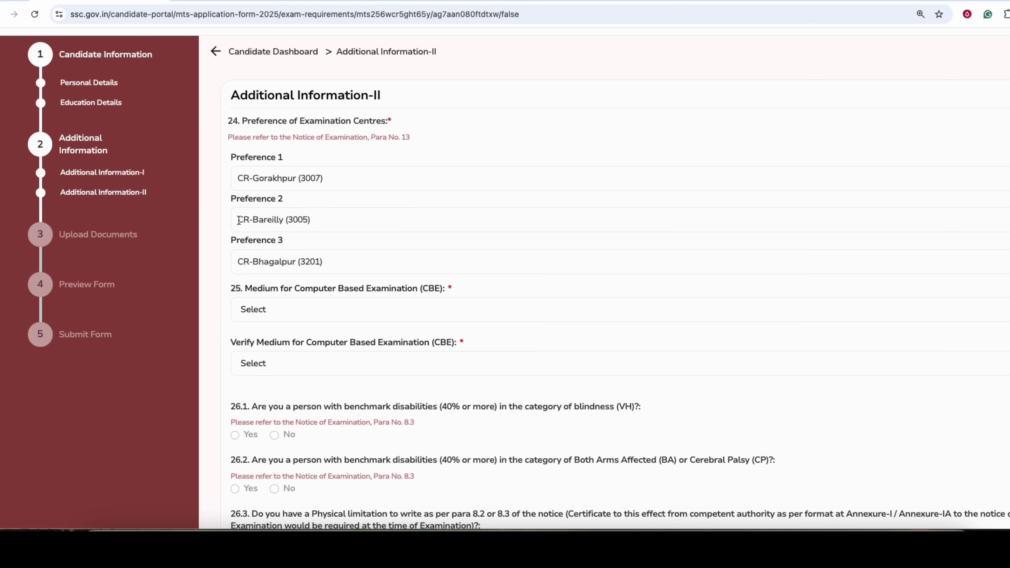
Step: Set both the medium for the Computer Based Examination and its verification to 01 - Hindi
scroll(208, 237, "down", 2)
left_click_drag(306, 235, 396, 235)
left_click(397, 235)
scroll(356, 226, "down", 1)
left_click(345, 235)
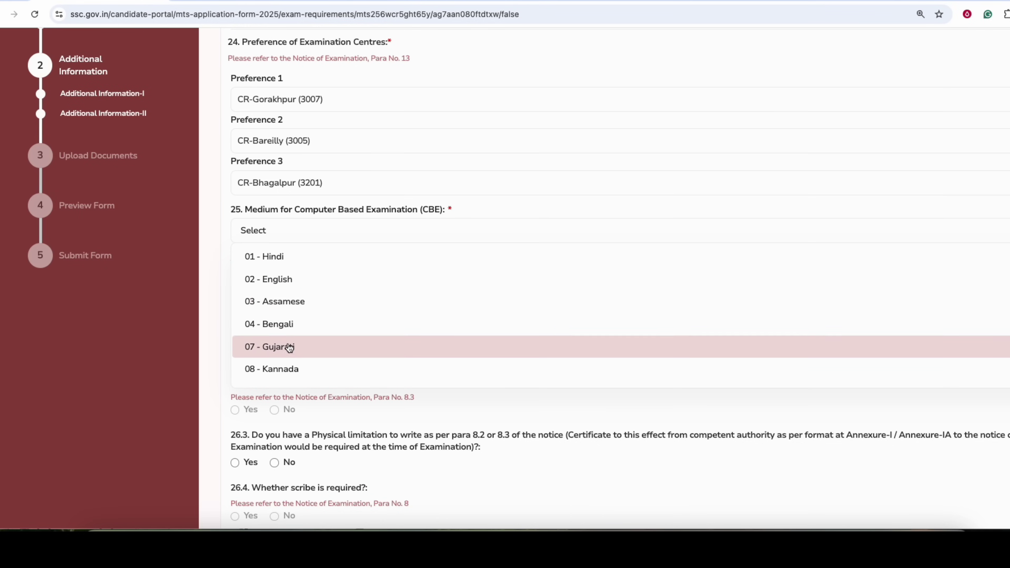
left_click(284, 257)
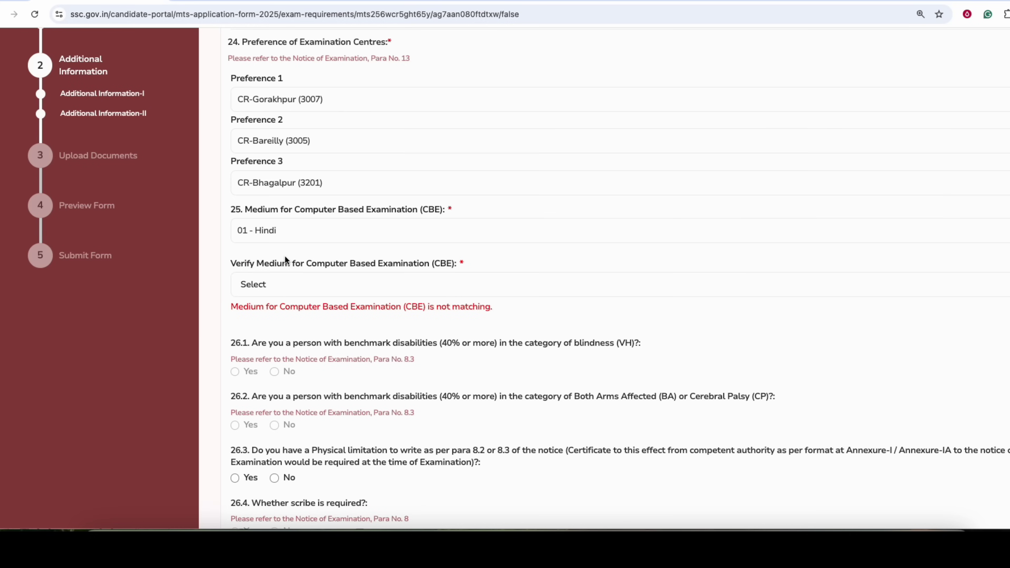
left_click(279, 285)
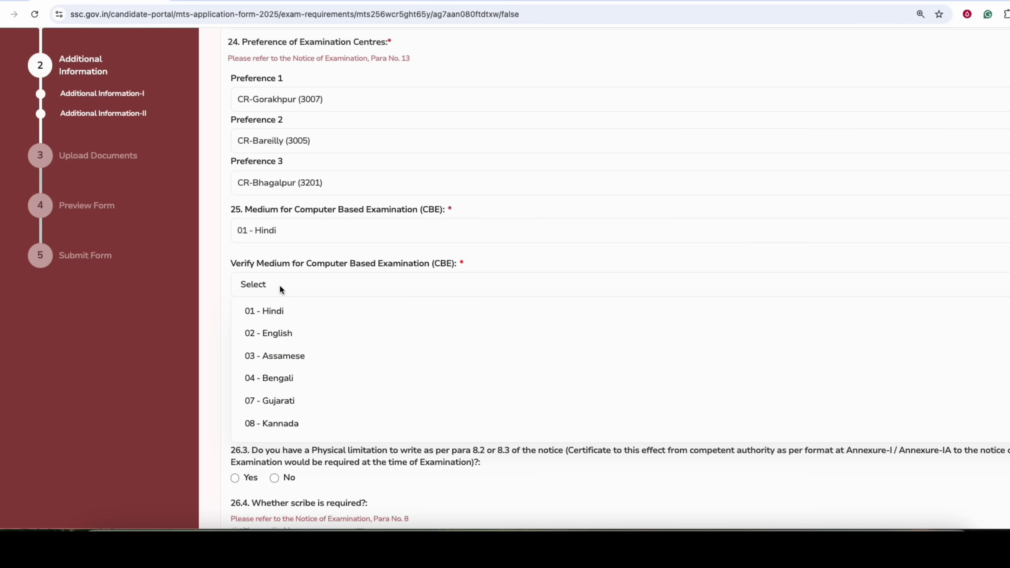
left_click(277, 311)
Step: Review benchmark disability questions 26.1 and 26.2, then answer No to physical limitation question 26.3
scroll(275, 307, "down", 3)
left_click_drag(324, 190, 498, 195)
left_click(468, 192)
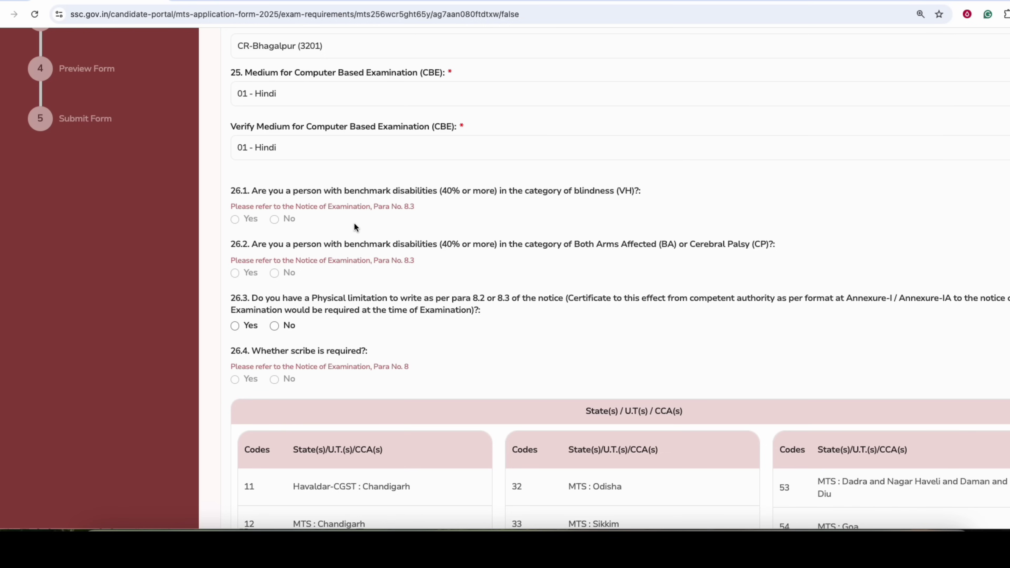
left_click_drag(313, 190, 439, 192)
left_click(440, 191)
scroll(408, 240, "down", 1)
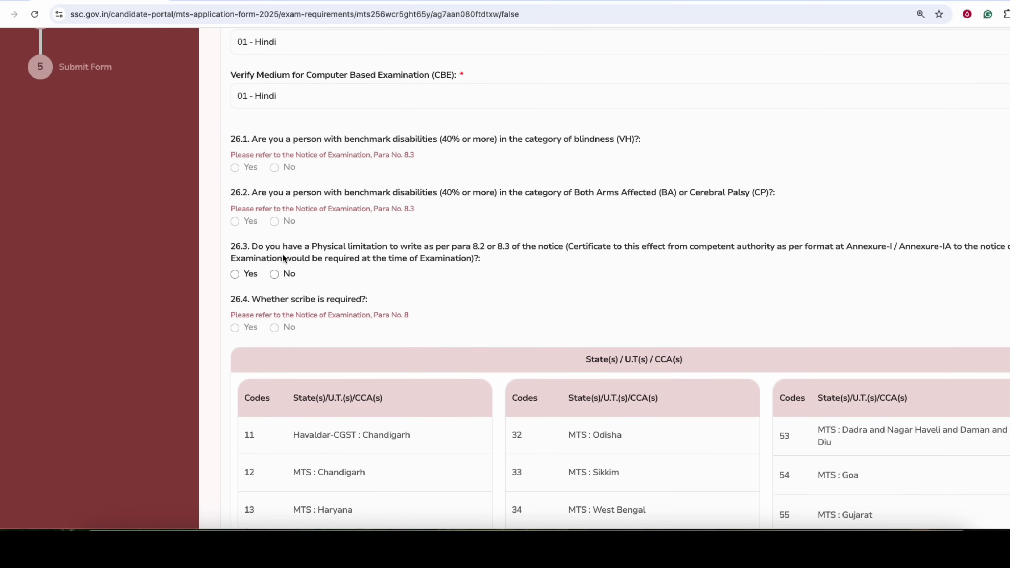
left_click_drag(324, 249, 536, 247)
left_click(471, 248)
left_click(537, 246)
scroll(408, 259, "down", 1)
left_click(274, 252)
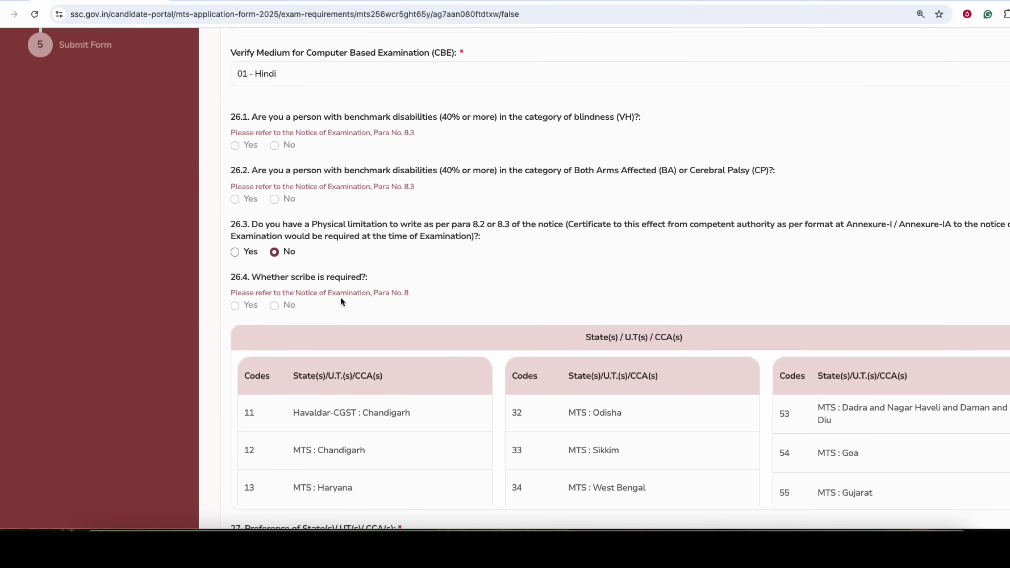
Step: Try Yes for the physical limitation and scribe questions to check their follow-up fields, then set question 26.3 back to No
left_click(235, 252)
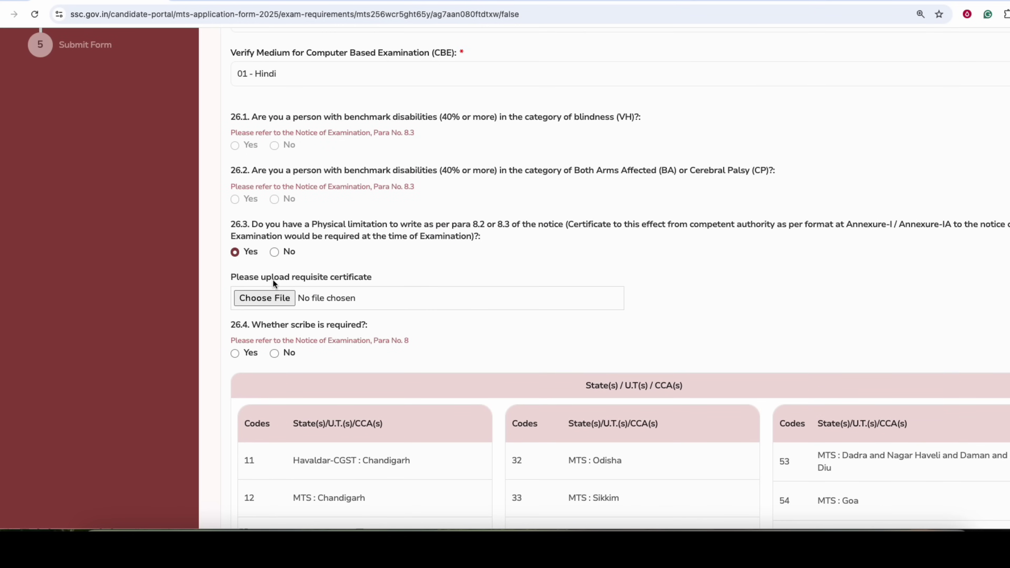
left_click_drag(274, 277, 361, 279)
left_click_drag(262, 326, 361, 326)
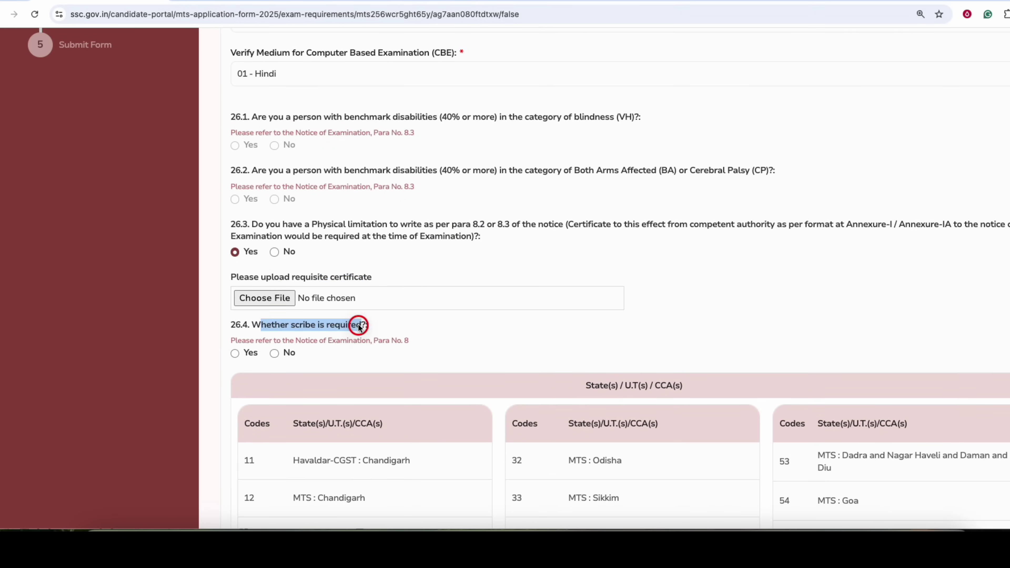
left_click(235, 354)
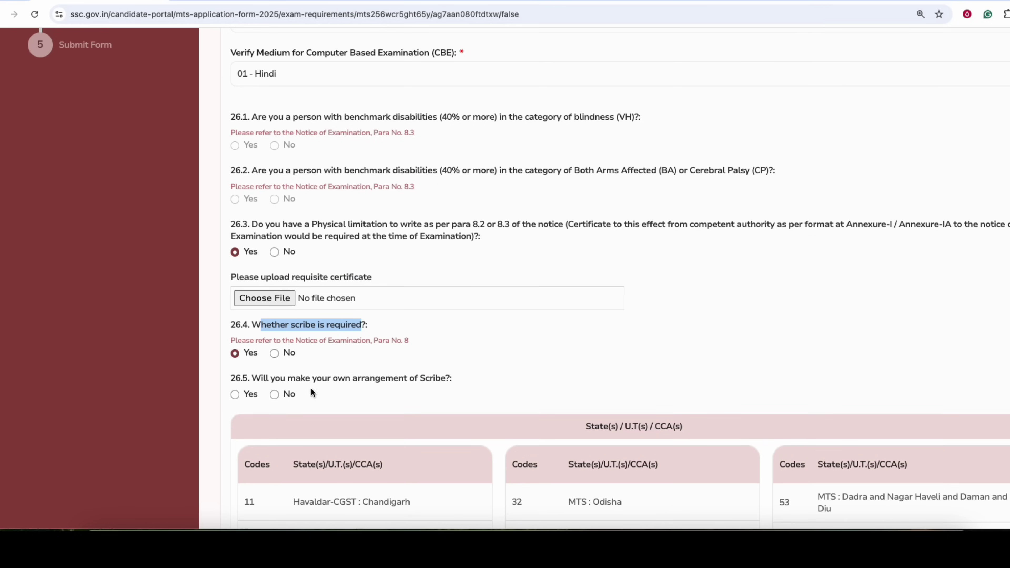
left_click(274, 252)
left_click(308, 283)
Step: Examine the State/UT/CCA code table and the heading of preference question 27 below it
scroll(415, 327, "down", 3)
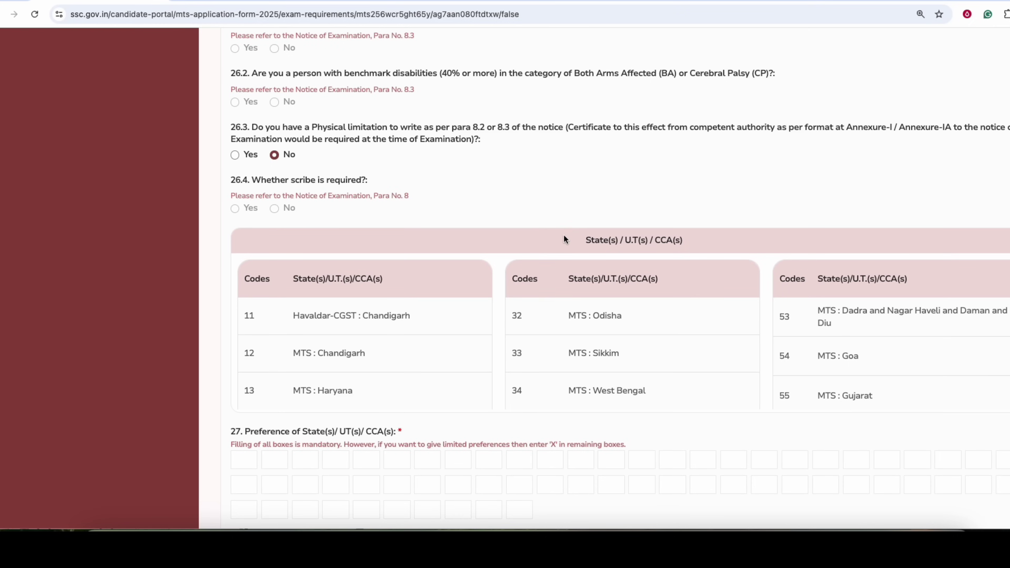
scroll(563, 234, "down", 2)
left_click_drag(594, 178, 685, 180)
left_click(609, 271)
scroll(548, 284, "down", 1)
left_click_drag(282, 373, 338, 370)
left_click(340, 370)
scroll(405, 283, "up", 1)
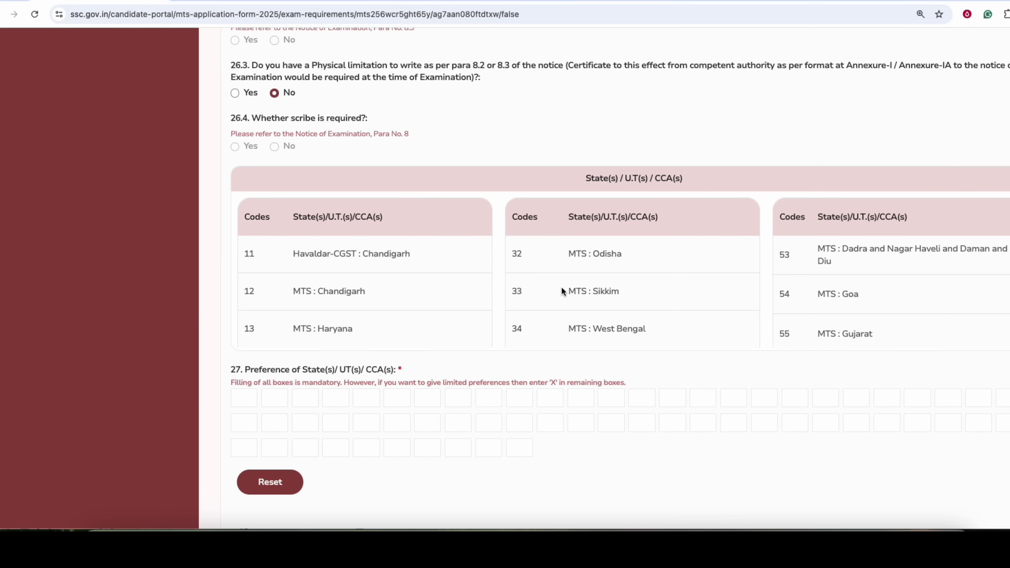
Step: Look through the full list of State/UT/CCA codes for the MTS and Havaldar posts
scroll(452, 268, "down", 5)
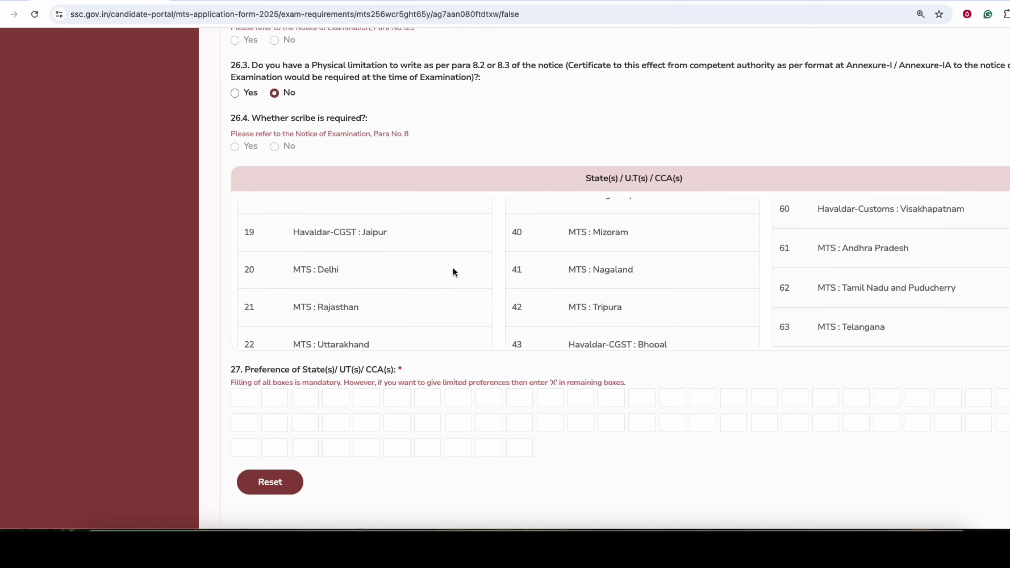
scroll(485, 266, "down", 10)
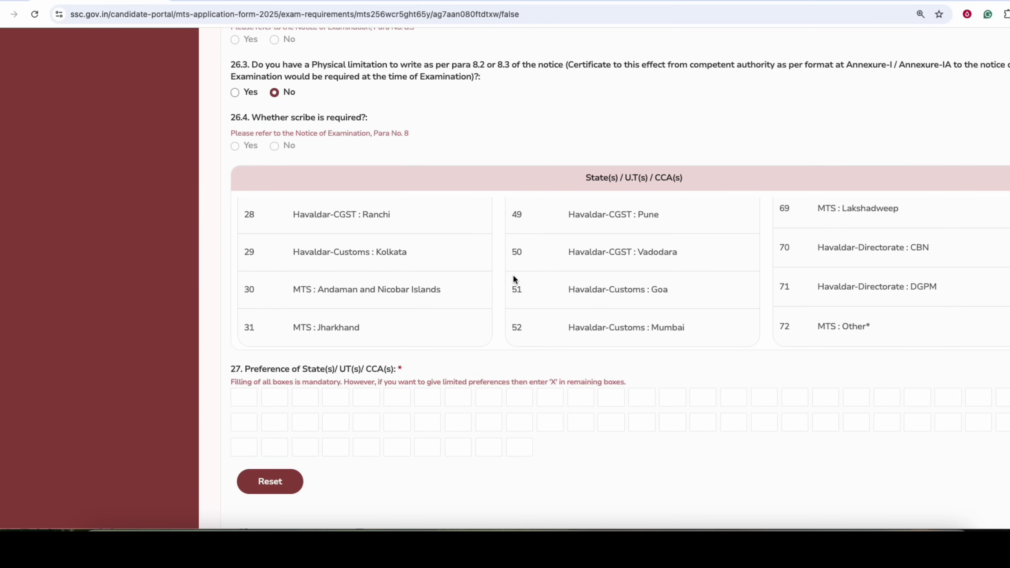
scroll(516, 278, "up", 8)
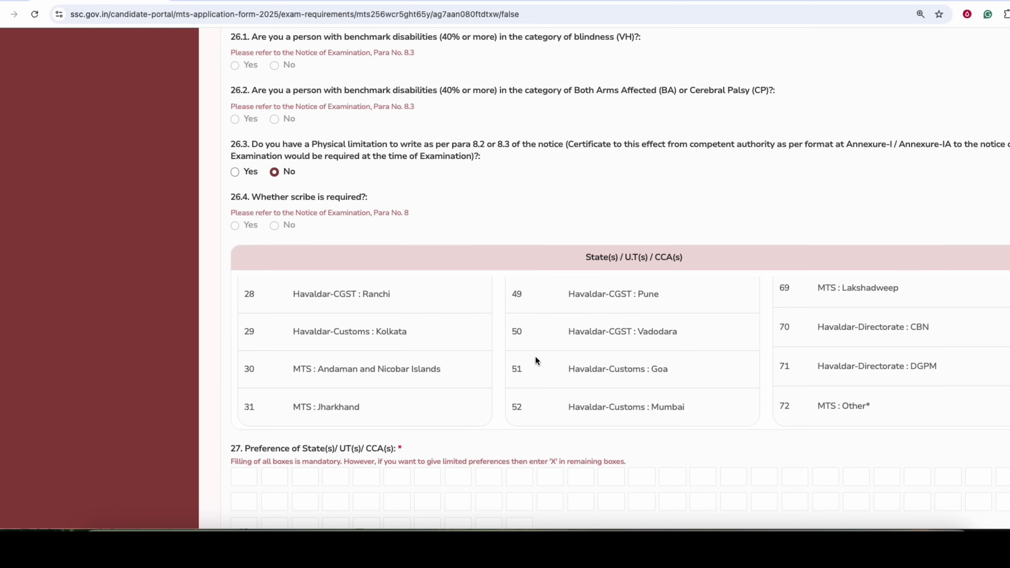
scroll(538, 356, "down", 5)
scroll(541, 353, "up", 6)
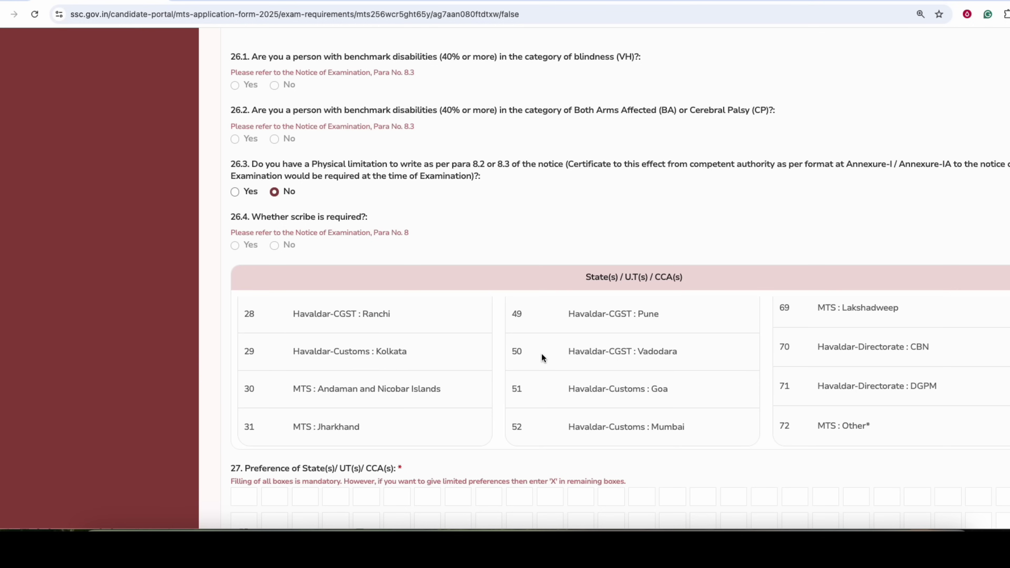
scroll(541, 356, "up", 2)
scroll(541, 356, "down", 3)
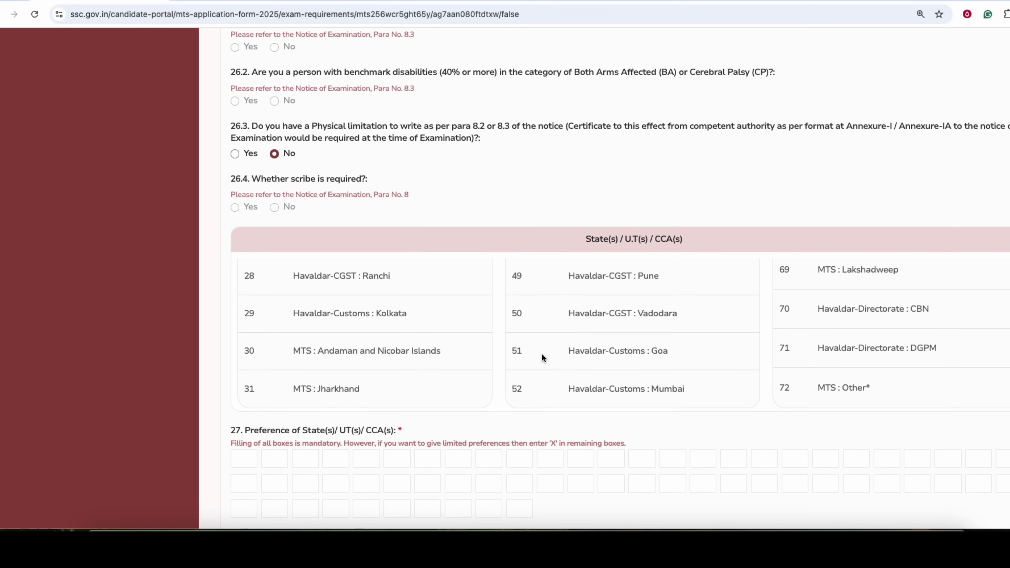
scroll(541, 356, "up", 10)
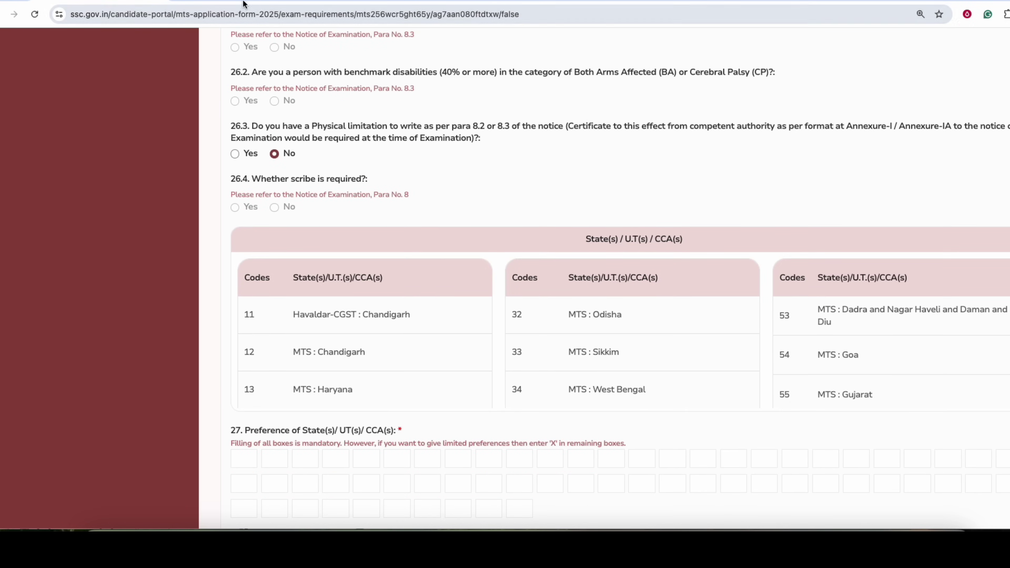
Step: Switch to the notice PDF and check section 2.1 for the tentative vacancies of MTS and Havaldar in CBIC and CBN
key("ctrl+Tab")
scroll(581, 260, "up", 15)
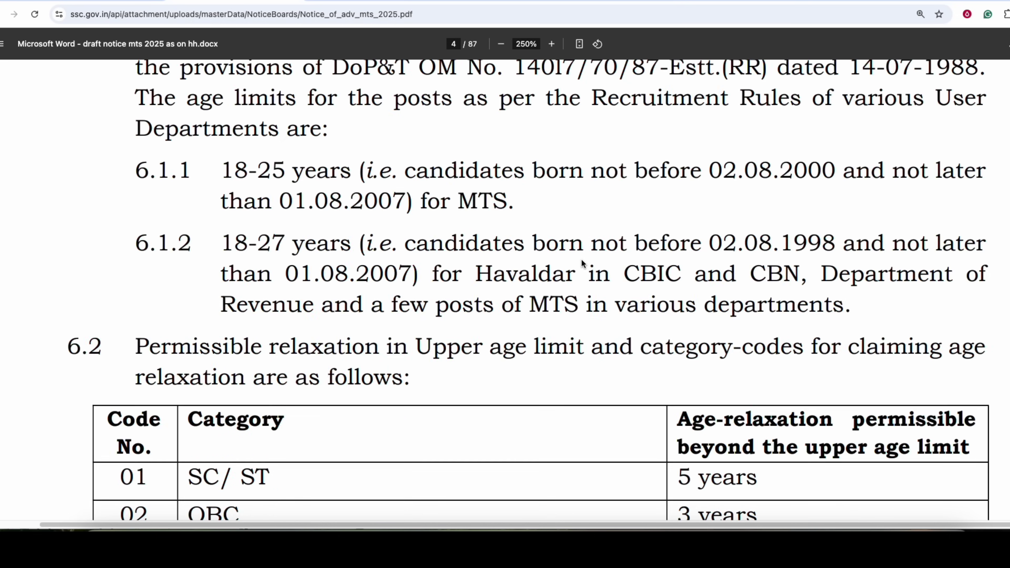
scroll(582, 261, "up", 20)
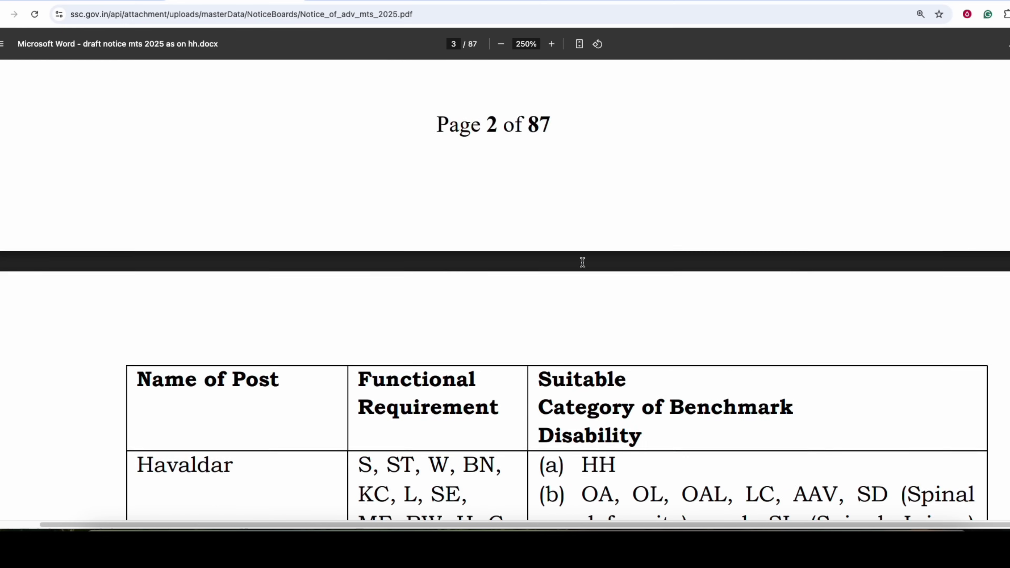
scroll(583, 266, "up", 20)
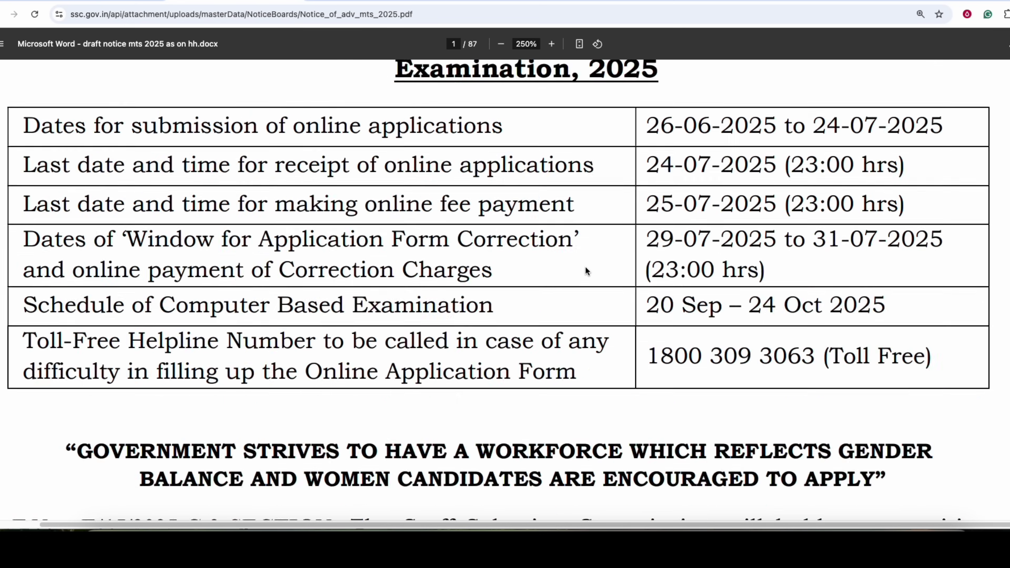
scroll(585, 267, "down", 20)
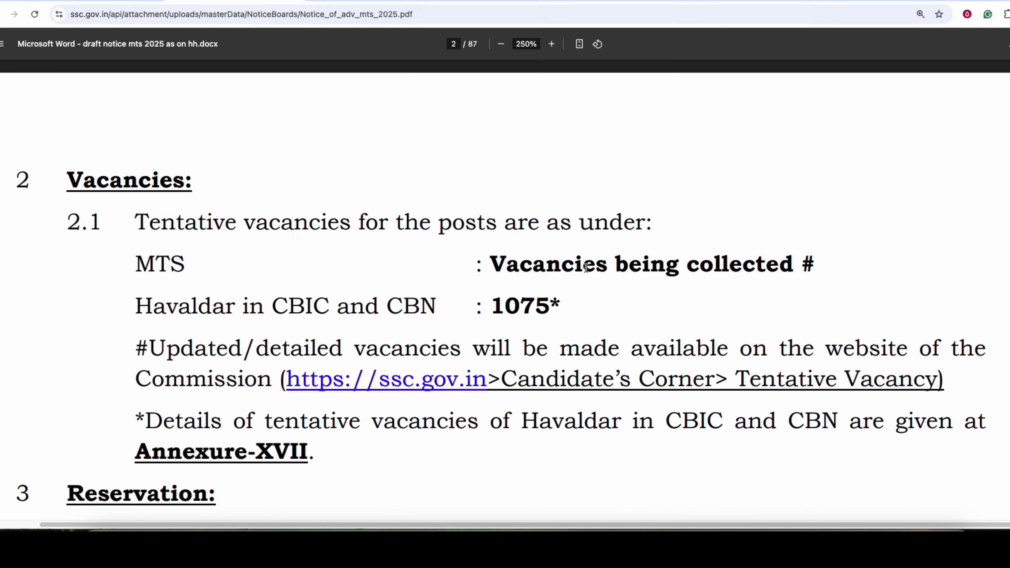
left_click_drag(499, 305, 476, 307)
left_click_drag(139, 307, 452, 309)
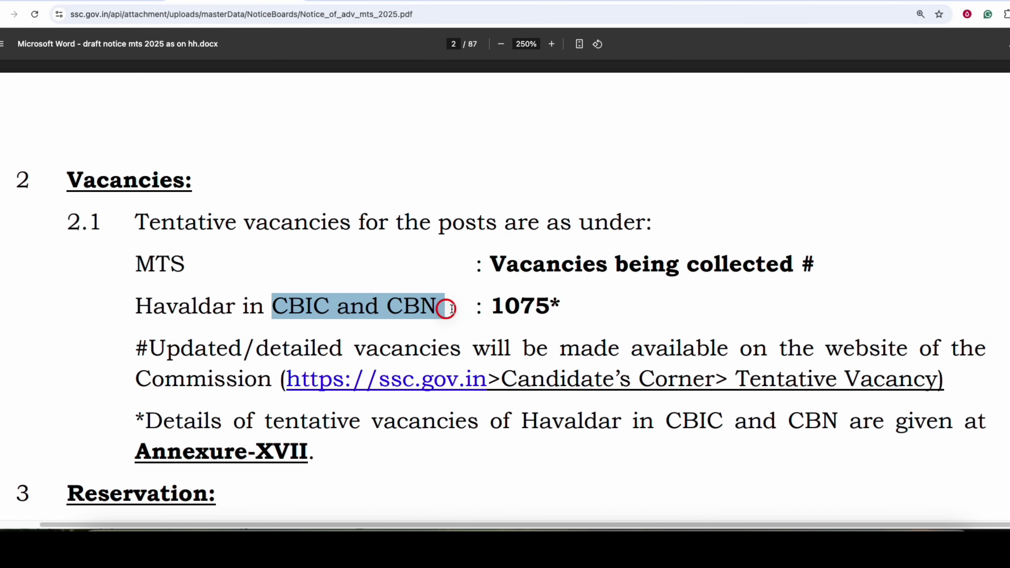
left_click(452, 309)
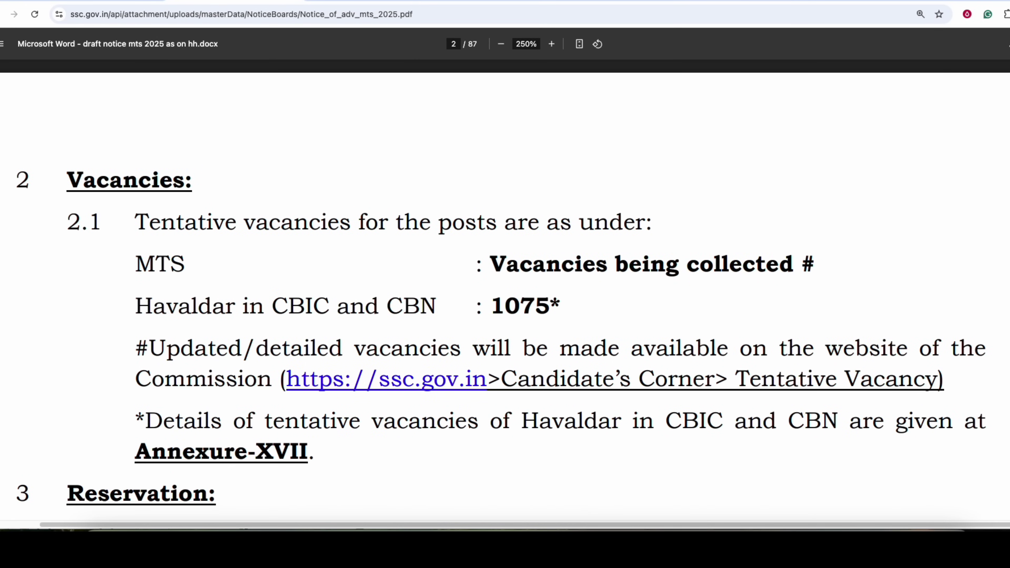
Step: Look through the notice's closing annexures to locate the State/UT/CCA code table in Annexure-XVI
scroll(505, 295, "down", 20)
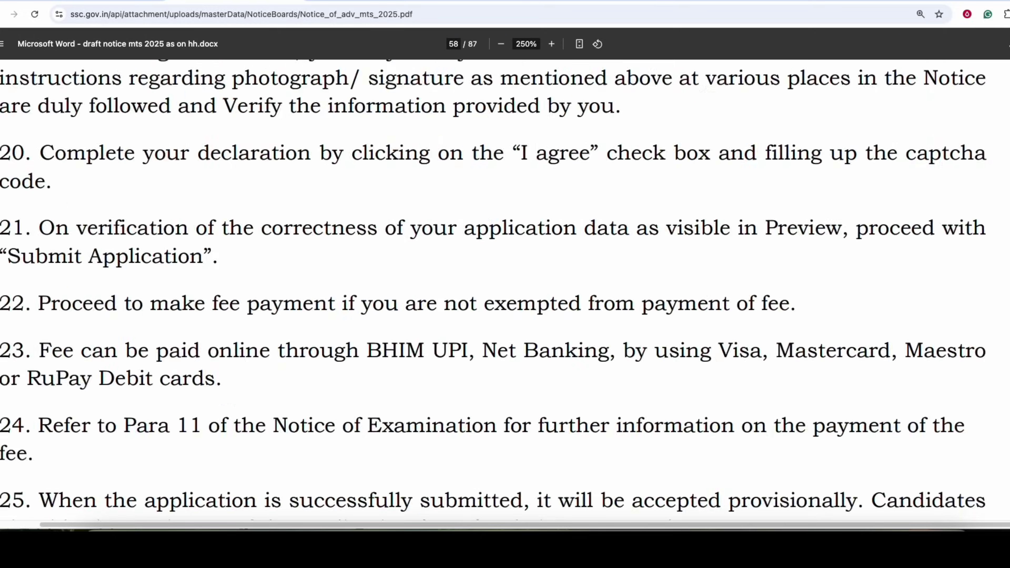
scroll(505, 294, "down", 10)
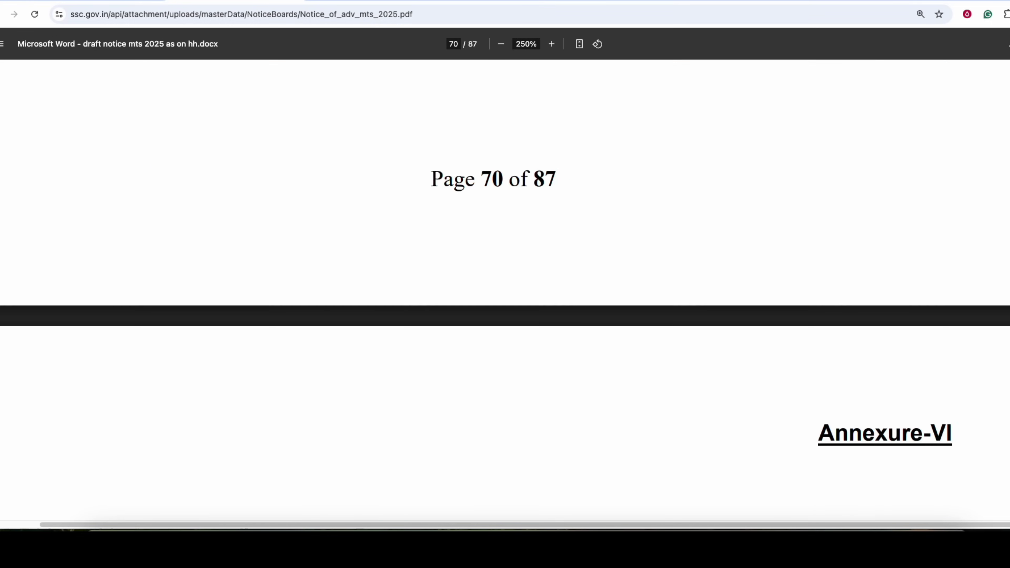
scroll(505, 294, "down", 10)
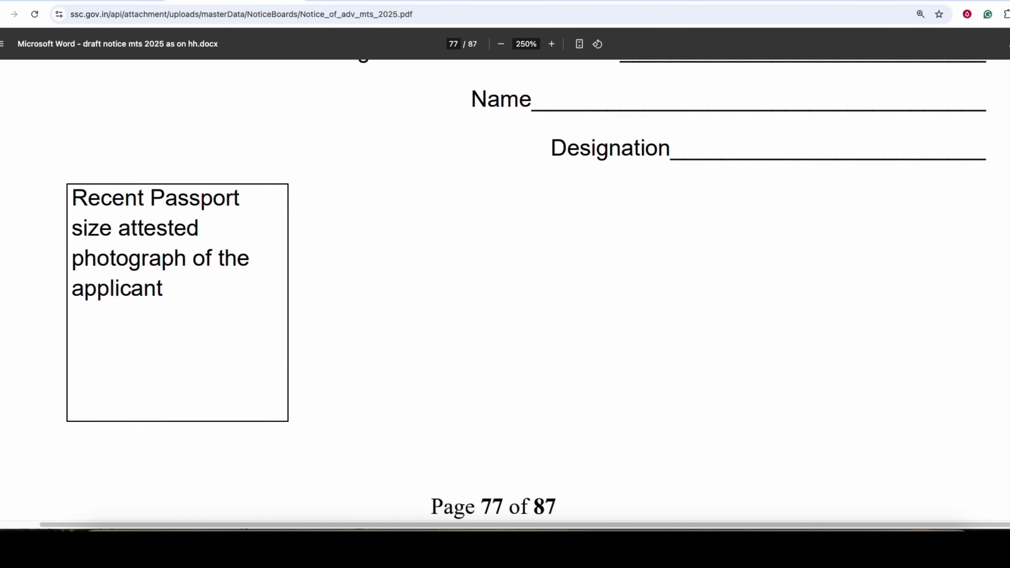
scroll(505, 294, "down", 10)
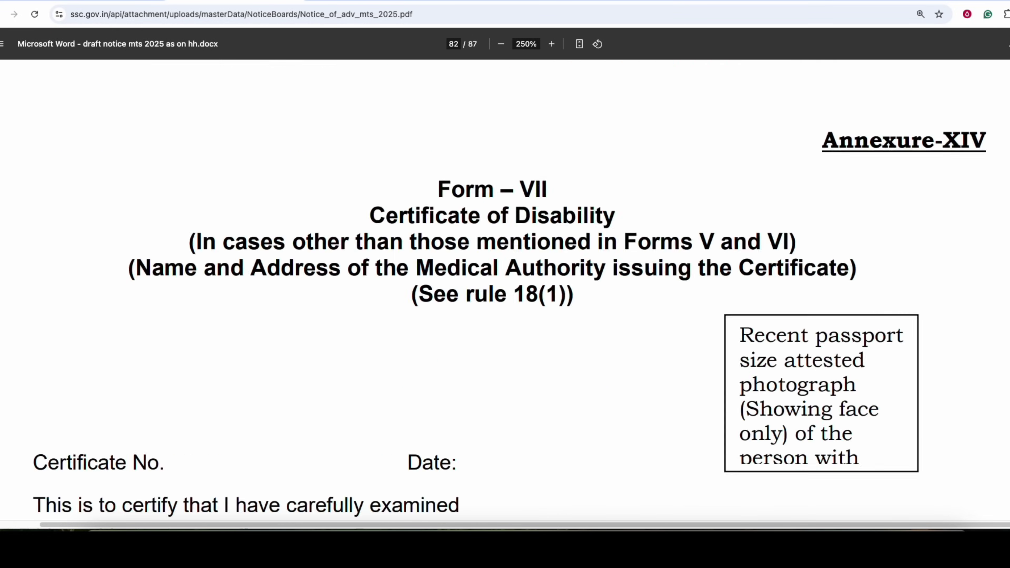
scroll(585, 269, "down", 15)
scroll(561, 260, "up", 5)
scroll(539, 260, "up", 10)
scroll(539, 260, "down", 7)
scroll(863, 241, "up", 4)
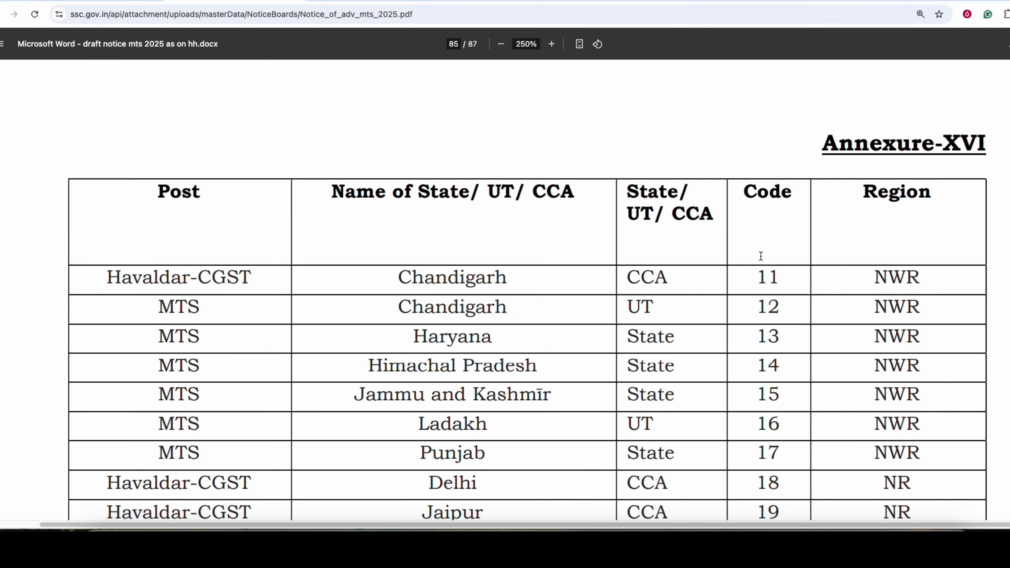
Step: Examine the Annexure-XVI posts, state names and codes, including the closing note on other MTS vacancies
scroll(345, 234, "down", 1)
left_click_drag(167, 128, 206, 133)
left_click_drag(126, 225, 240, 223)
left_click_drag(399, 219, 577, 218)
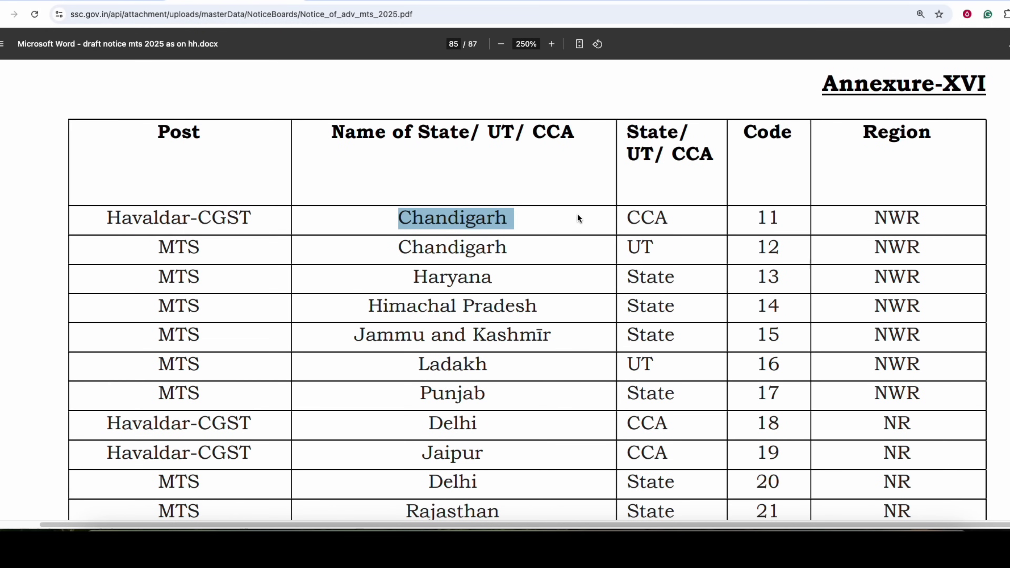
scroll(610, 228, "up", 10)
scroll(612, 229, "down", 20)
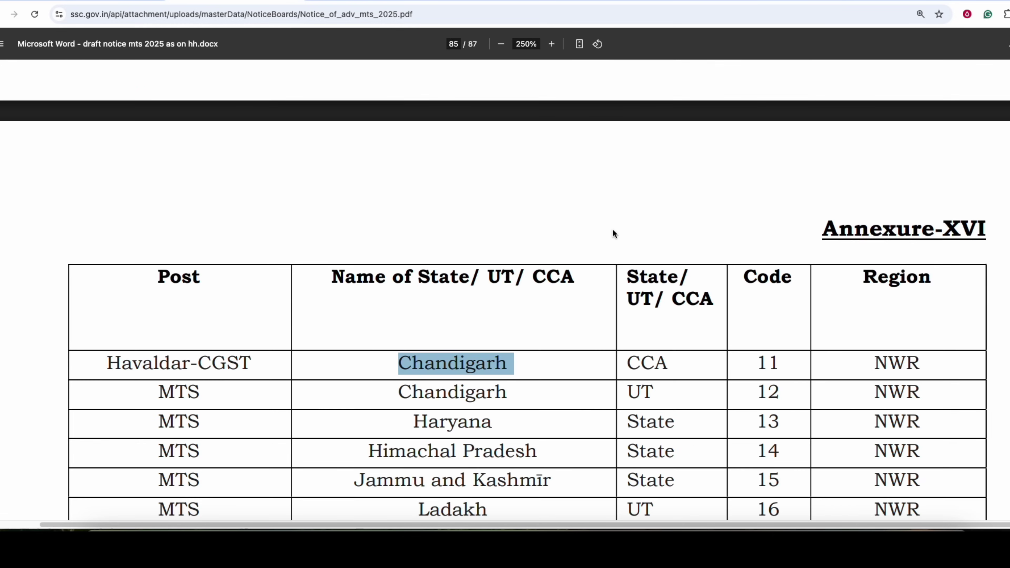
scroll(612, 228, "down", 20)
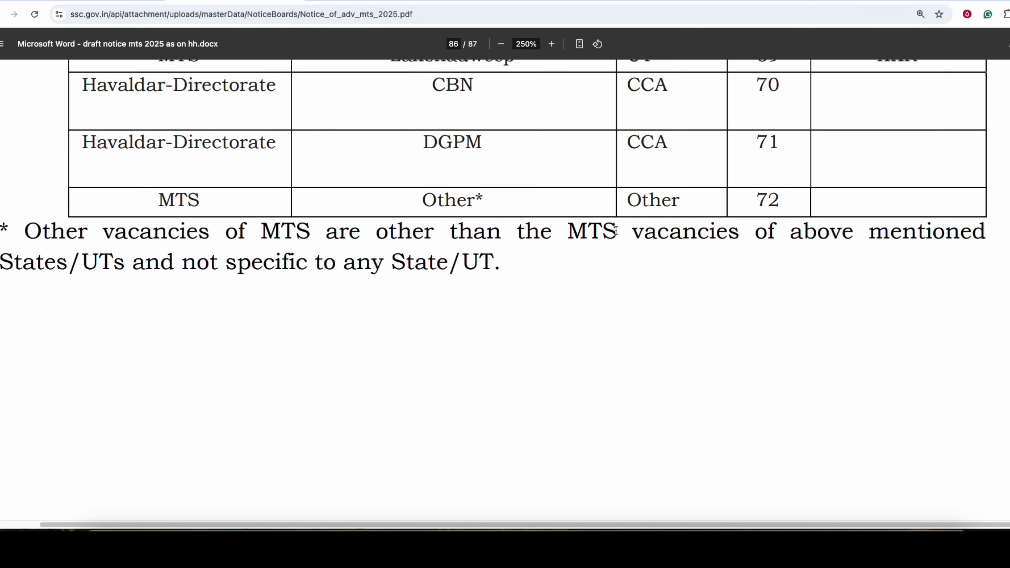
scroll(578, 201, "up", 10)
Step: Return to the application form and examine its State/UT/CCA codes, including those for Haryana, Jammu and Kashmir, and Assam
key("ctrl+Tab")
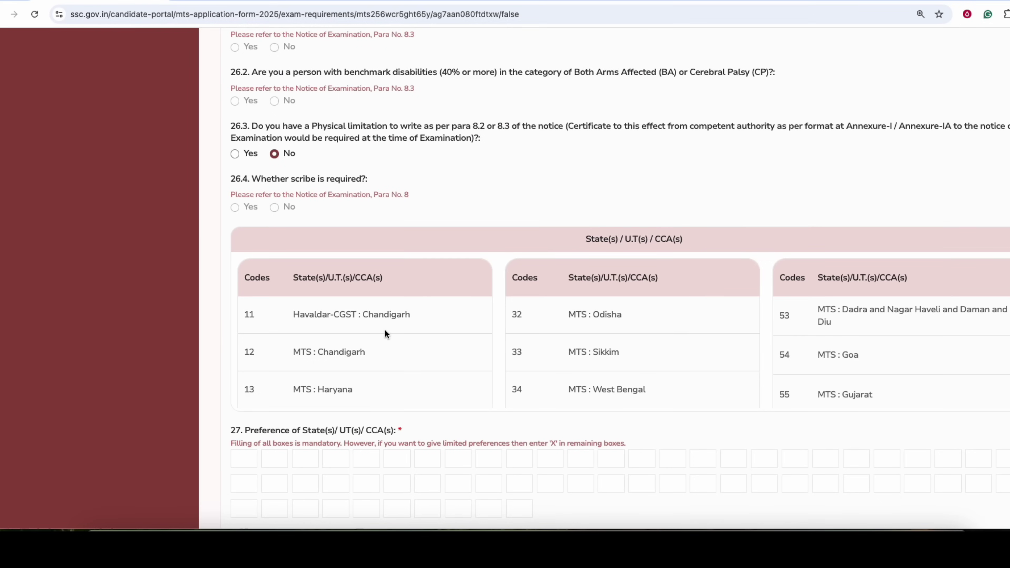
scroll(384, 329, "down", 1)
left_click_drag(300, 306, 368, 310)
left_click_drag(298, 345, 356, 344)
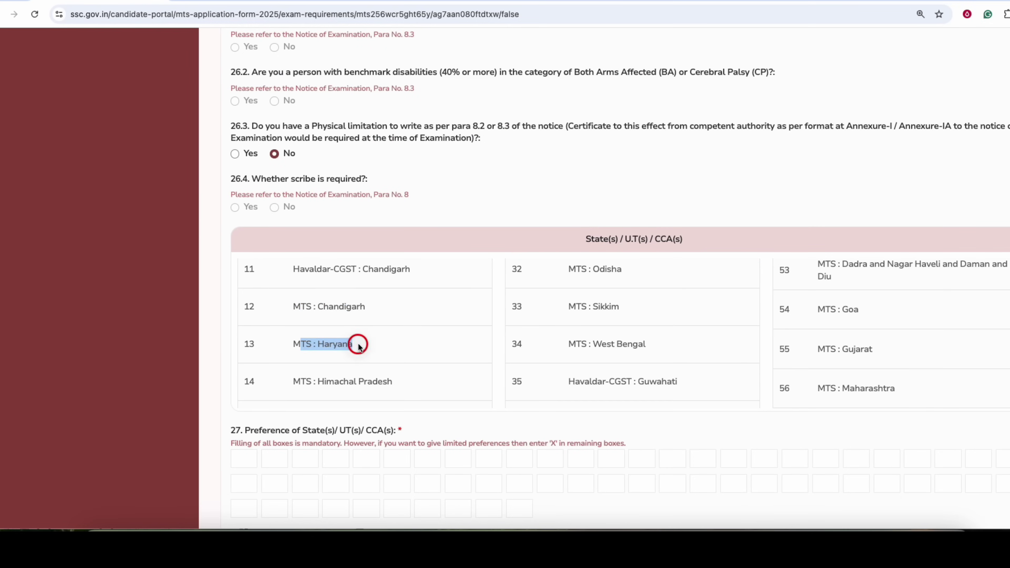
scroll(402, 341, "down", 3)
double_click(246, 309)
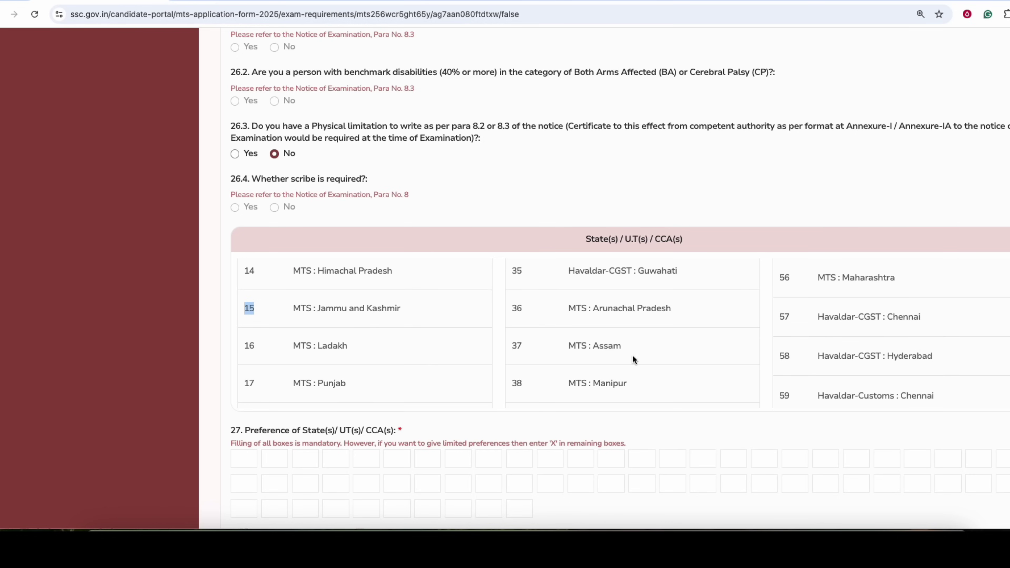
left_click_drag(622, 345, 568, 345)
left_click(527, 355)
scroll(751, 342, "down", 8)
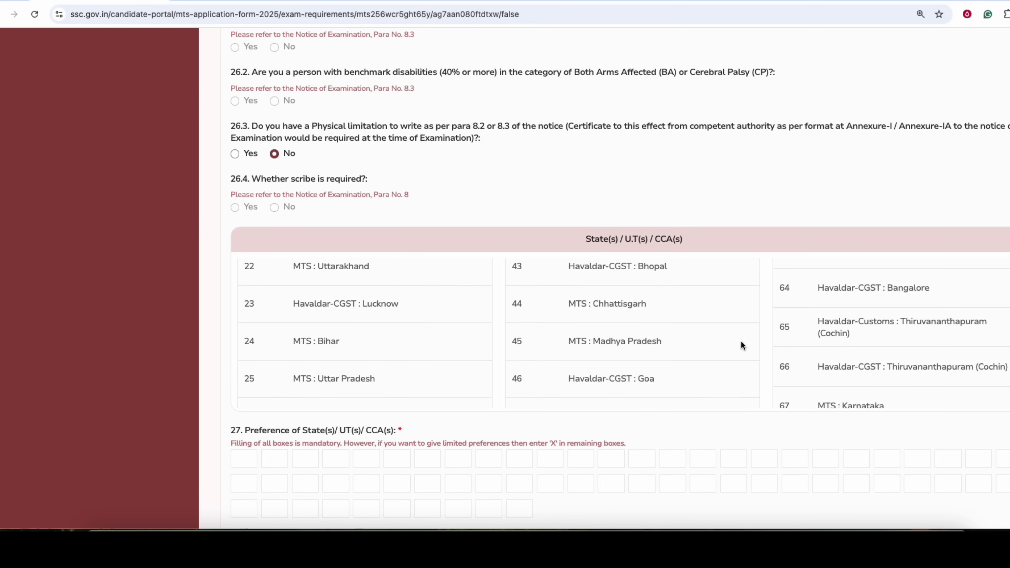
Step: Enter code 24 (MTS : Bihar) as the first preference in question 27
scroll(481, 338, "down", 2)
scroll(389, 310, "up", 1)
left_click_drag(244, 282, 318, 279)
left_click(246, 452)
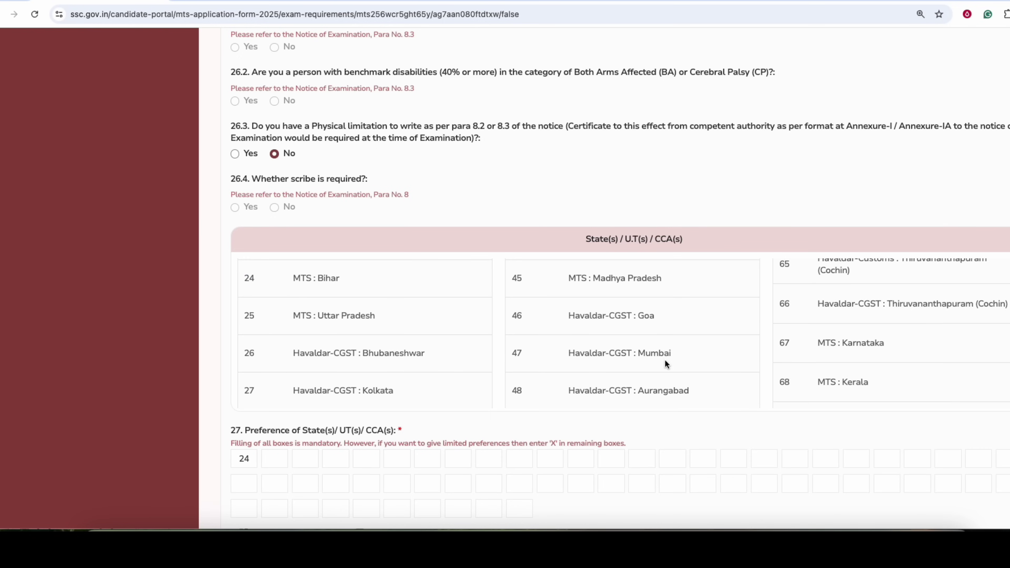
Step: Find Jharkhand among the MTS codes and enter 31 as the second preference in question 27
scroll(748, 360, "down", 2)
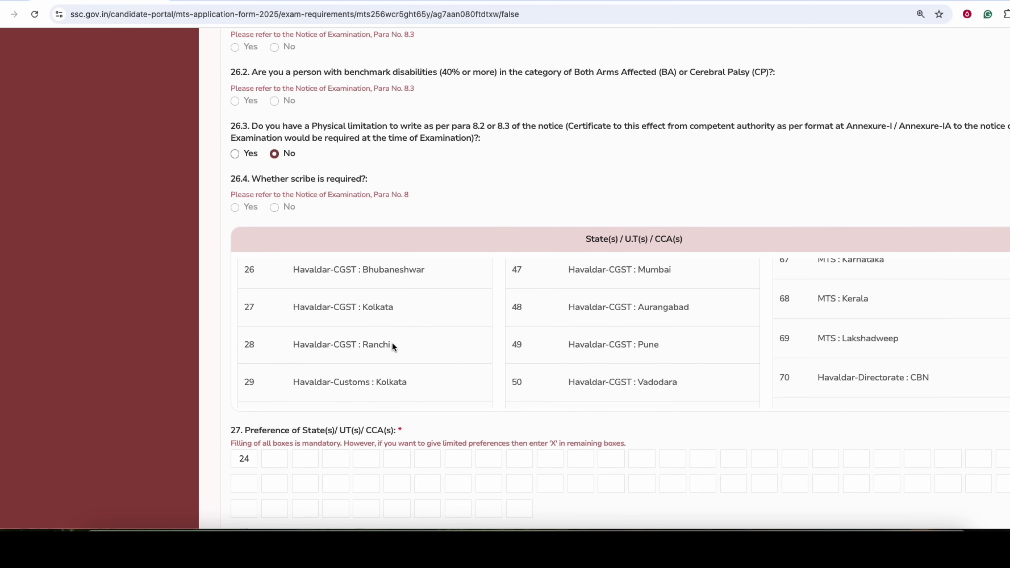
scroll(383, 336, "down", 1)
scroll(574, 344, "down", 1)
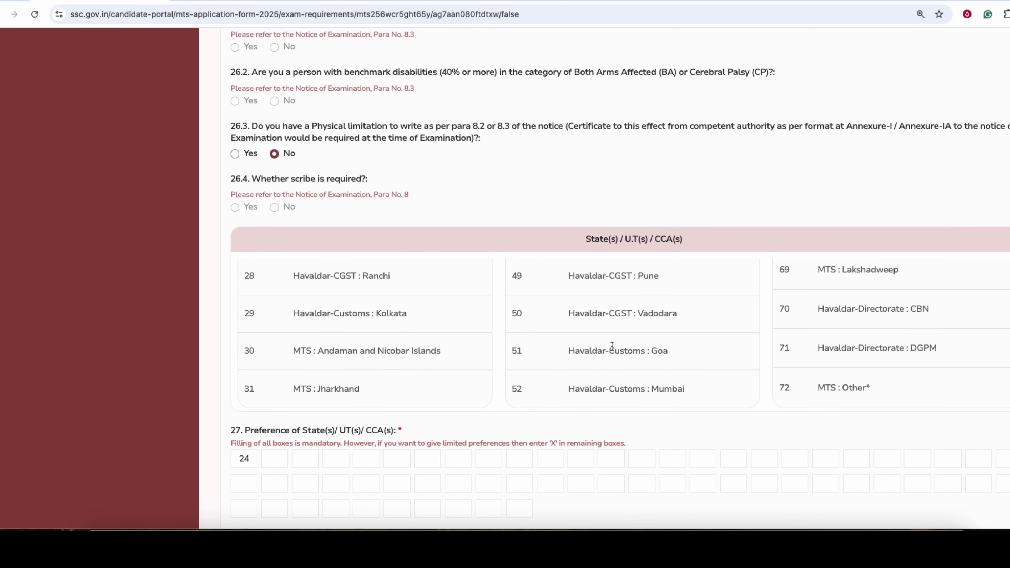
scroll(589, 346, "down", 1)
scroll(721, 344, "up", 1)
scroll(721, 343, "down", 1)
left_click_drag(360, 369, 298, 370)
left_click(268, 377)
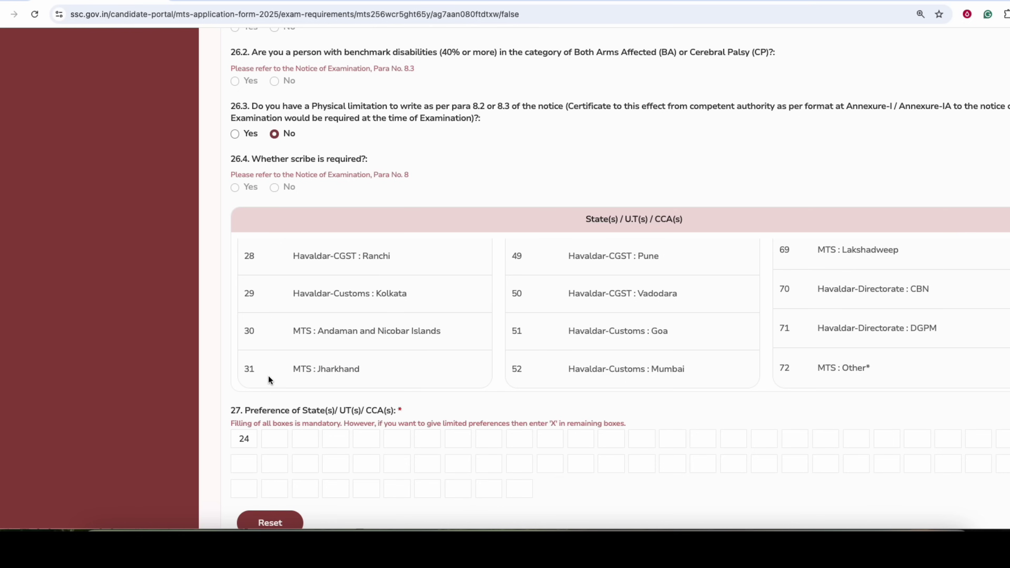
left_click(289, 441)
type("31")
Step: Check the Havaldar-CGST : Ranchi entry, then enter code 25 (MTS : Uttar Pradesh) as the third preference
scroll(342, 338, "up", 3)
left_click_drag(383, 352, 297, 350)
left_click(327, 353)
left_click(297, 351)
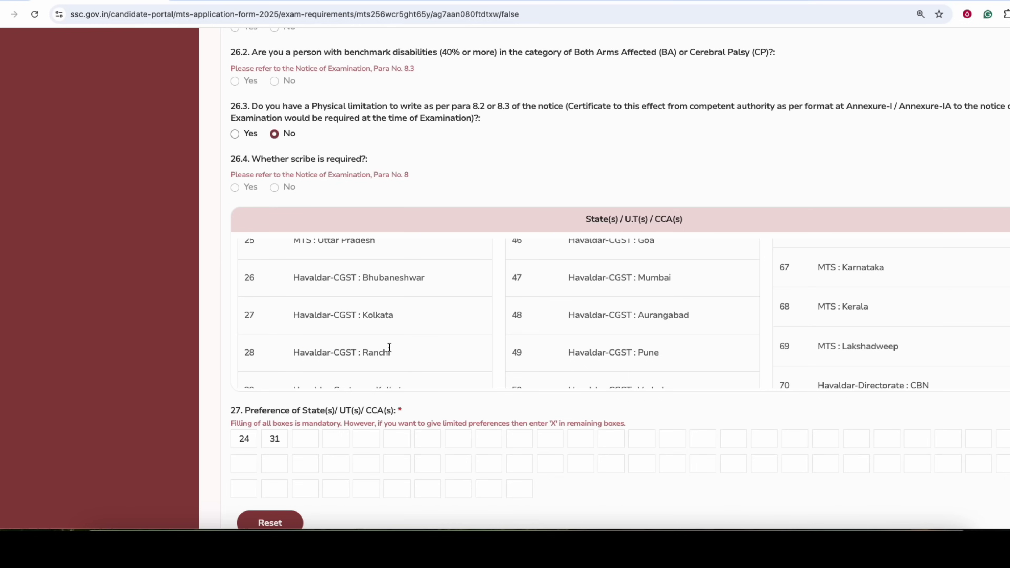
scroll(392, 346, "up", 1)
scroll(392, 345, "up", 2)
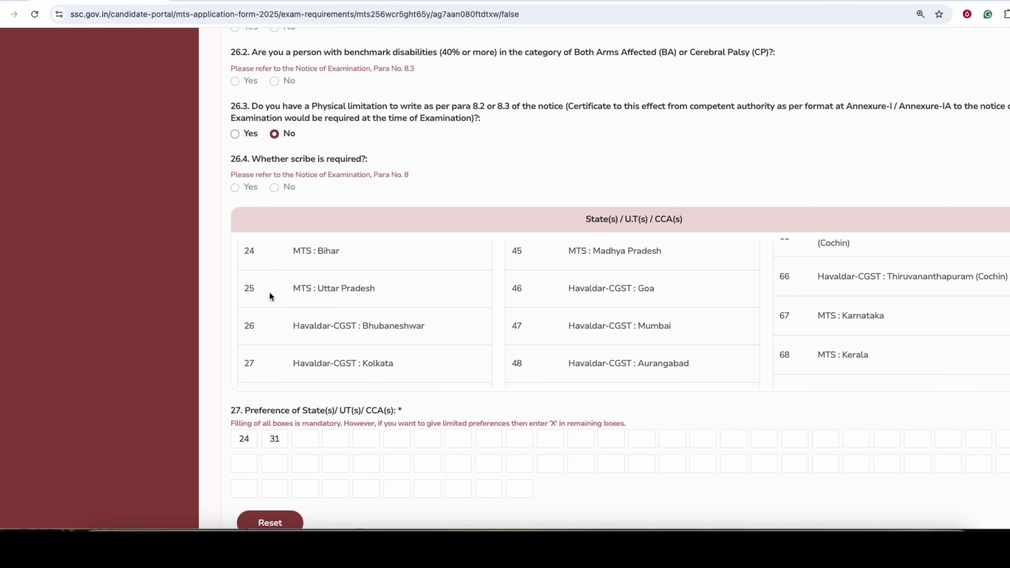
left_click(324, 290)
Step: Enter code 45 (MTS : Madhya Pradesh) as the fourth preference in question 27
scroll(543, 323, "up", 2)
left_click_drag(568, 317, 652, 317)
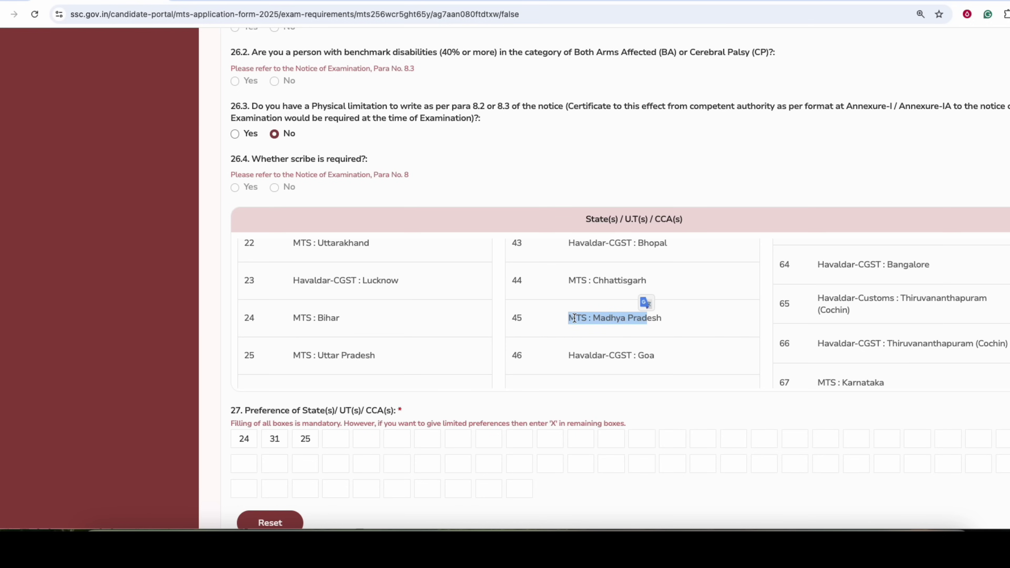
left_click(589, 319)
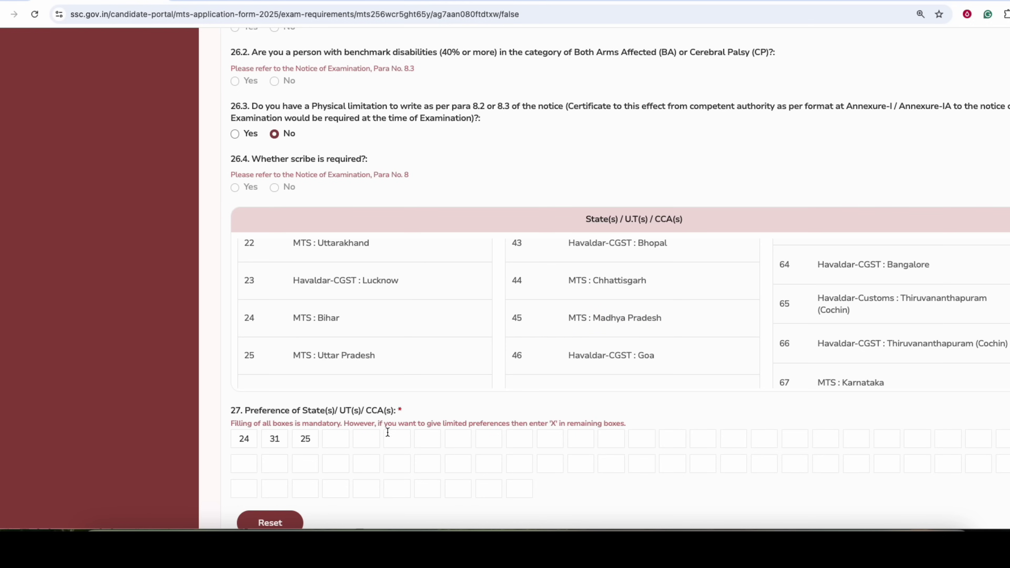
Step: Enter code 22 (MTS : Uttarakhand) as the fifth preference and read the note on filling all boxes
scroll(469, 346, "up", 3)
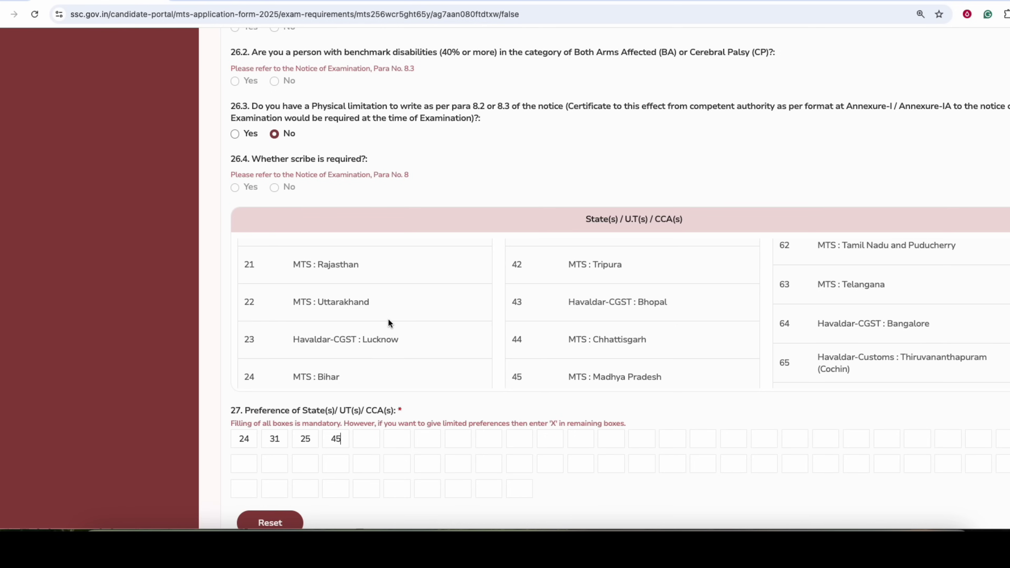
left_click_drag(374, 306, 278, 303)
left_click(330, 303)
left_click(360, 443)
left_click_drag(247, 424, 591, 426)
left_click(316, 428)
Step: Find Maharashtra among the MTS codes and enter 56 as the sixth preference in question 27
scroll(521, 329, "up", 5)
scroll(517, 326, "up", 5)
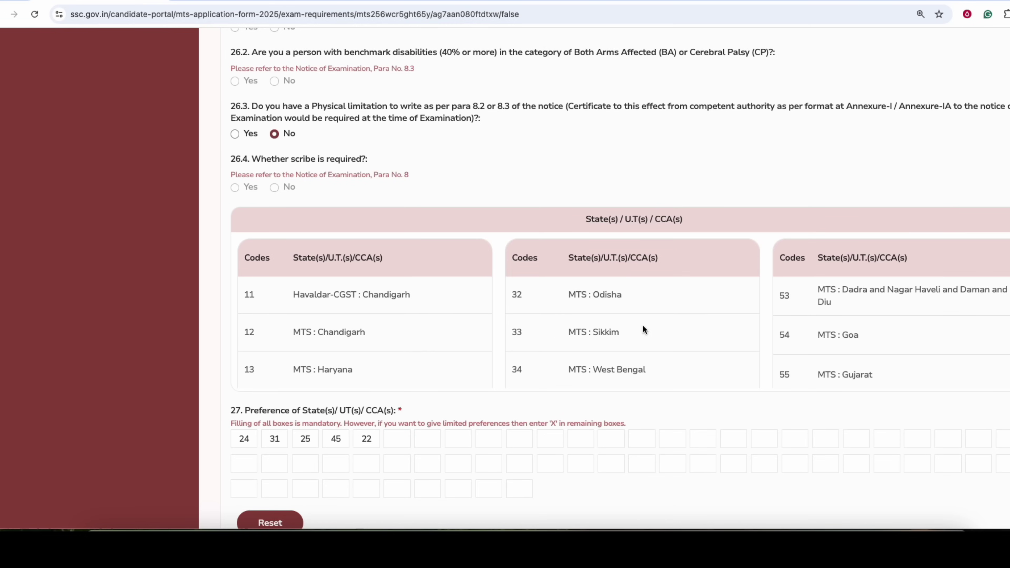
scroll(815, 324, "down", 1)
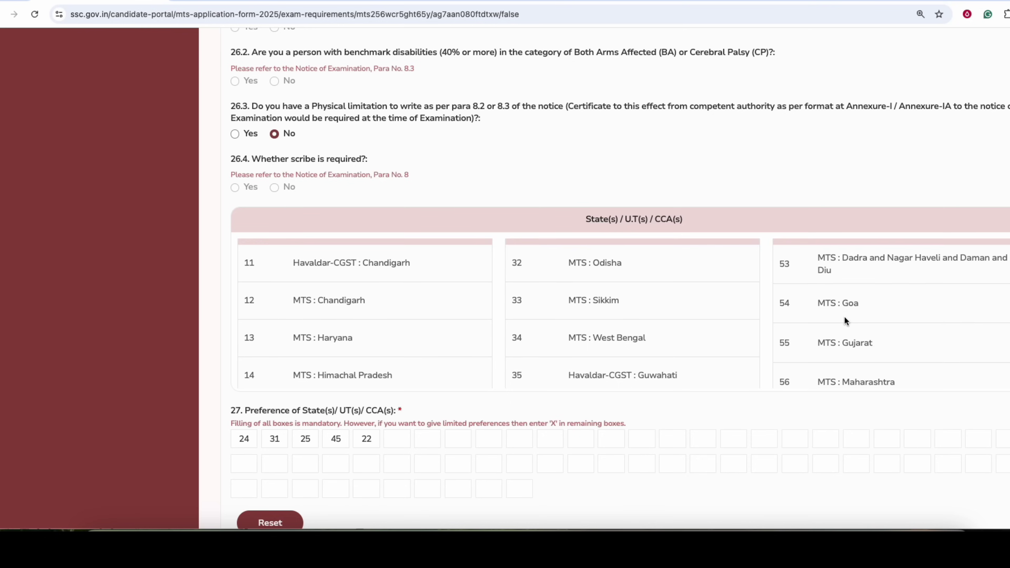
scroll(844, 316, "down", 2)
scroll(843, 297, "down", 1)
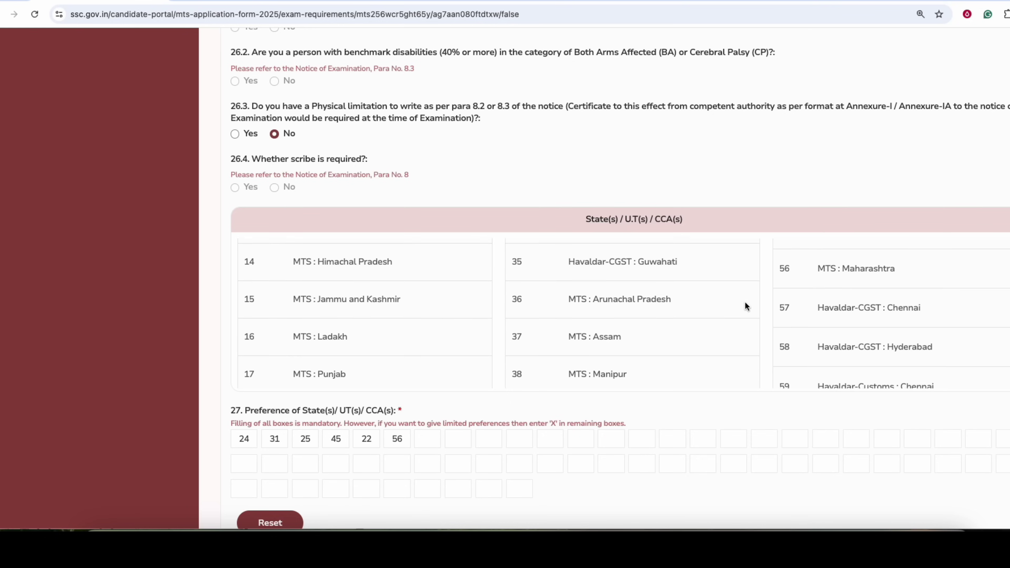
Step: Enter code 18 (Havaldar-CGST : Delhi) as the seventh preference in question 27
scroll(744, 305, "down", 1)
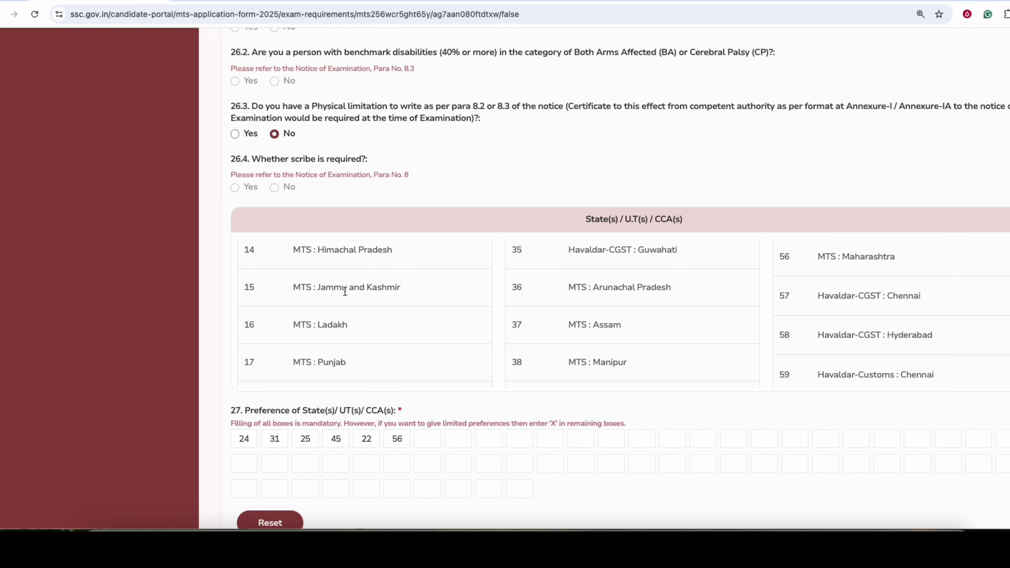
scroll(615, 320, "down", 3)
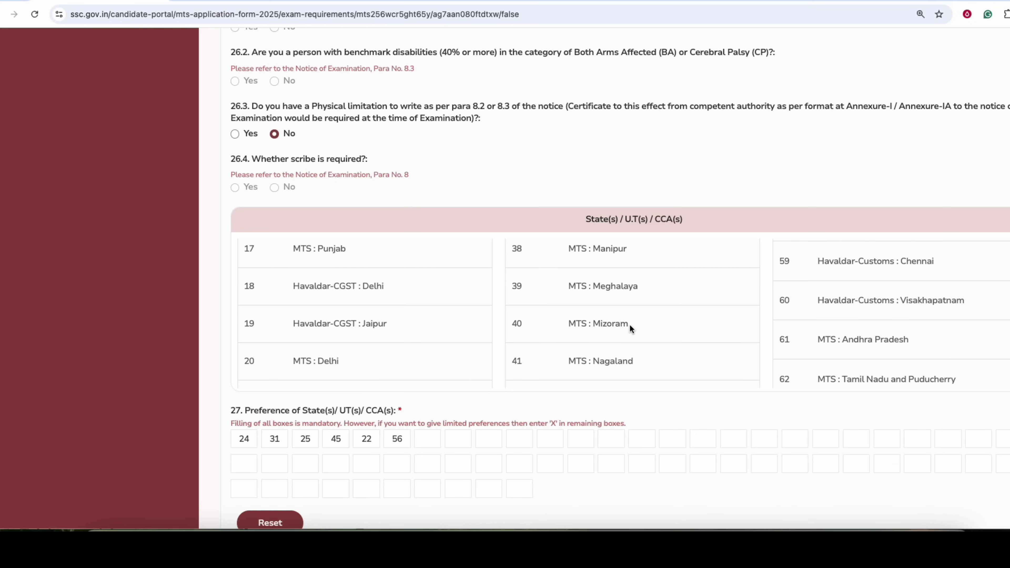
left_click_drag(318, 277, 366, 275)
left_click(370, 291)
left_click(434, 437)
type("18")
Step: Enter code 19 (Havaldar-CGST : Jaipur) as the eighth preference in question 27
left_click_drag(309, 315, 376, 314)
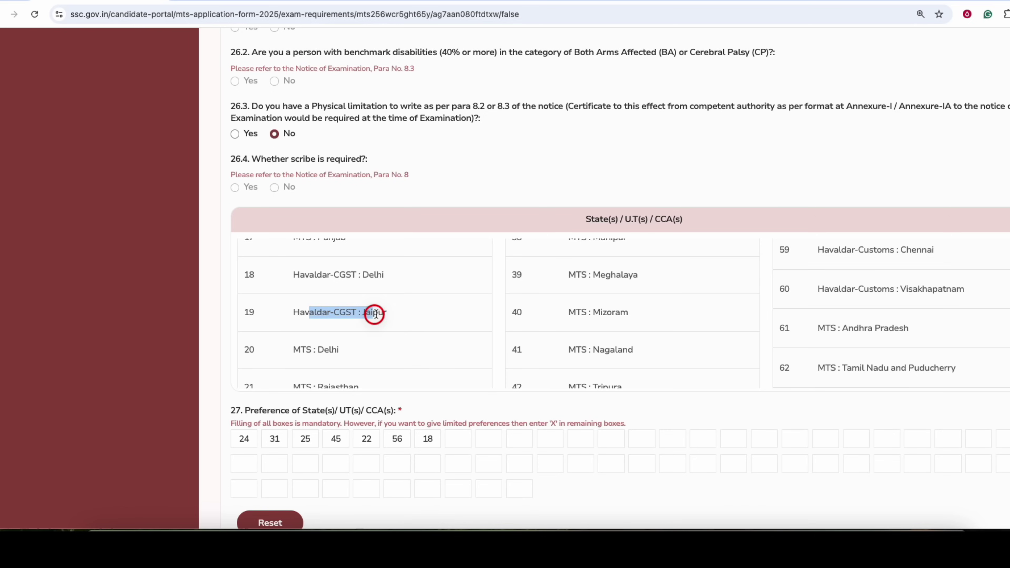
left_click(373, 313)
left_click(460, 438)
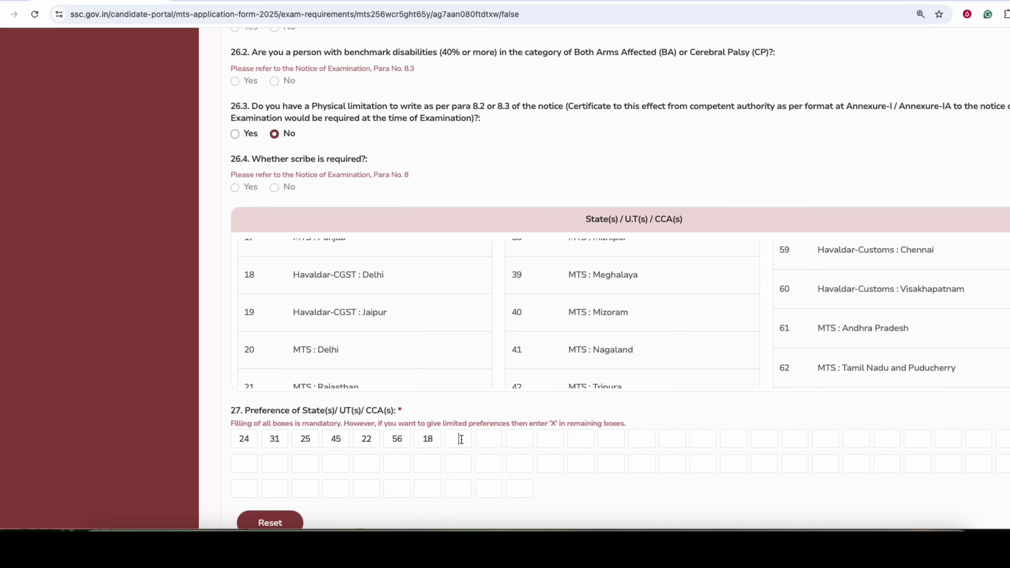
type("19")
scroll(667, 352, "down", 2)
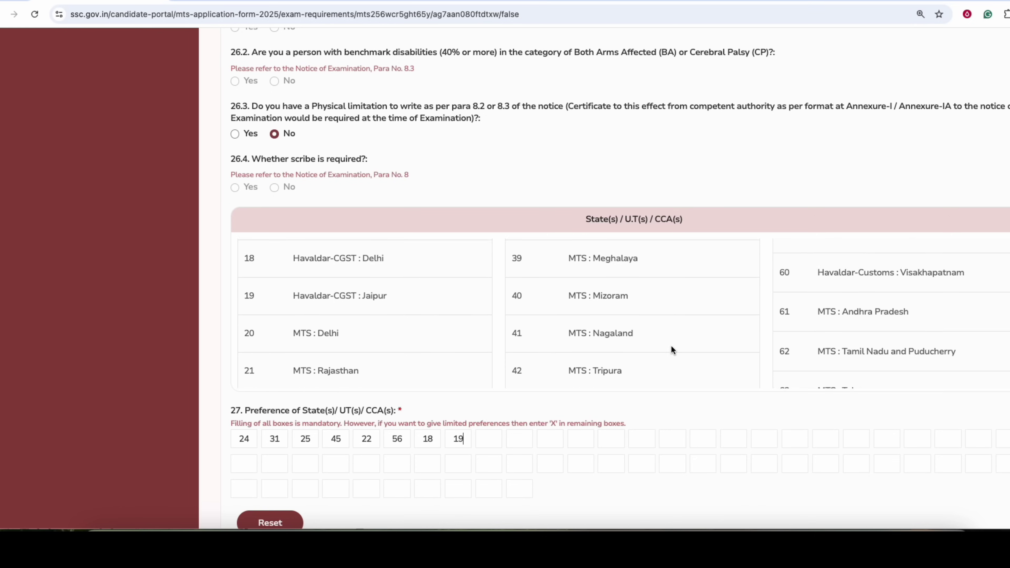
Step: Find Bhopal among the Havaldar-CGST codes and enter 43 as the ninth preference in question 27
scroll(826, 336, "down", 3)
left_click_drag(595, 261, 663, 261)
left_click(480, 439)
type("43")
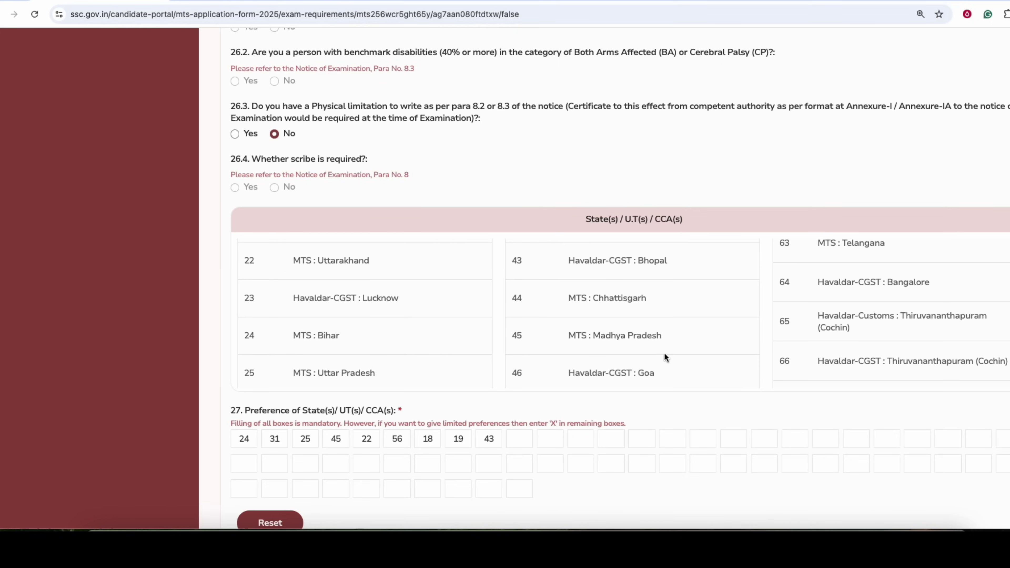
Step: Find Kolkata among the Havaldar-CGST codes and enter 27 as the tenth preference in question 27
scroll(667, 353, "down", 2)
scroll(818, 352, "down", 3)
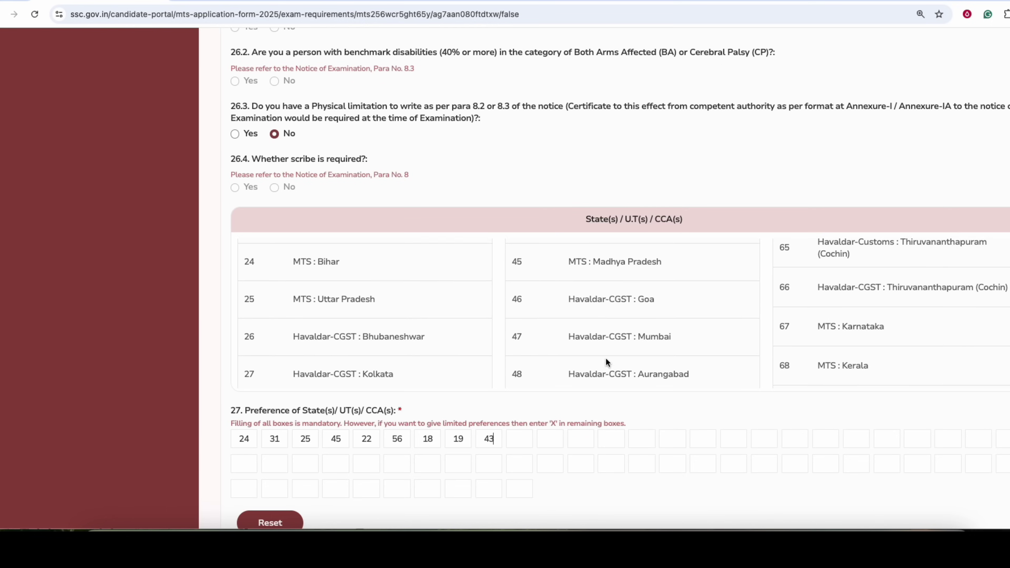
scroll(456, 352, "down", 1)
left_click_drag(340, 330, 404, 342)
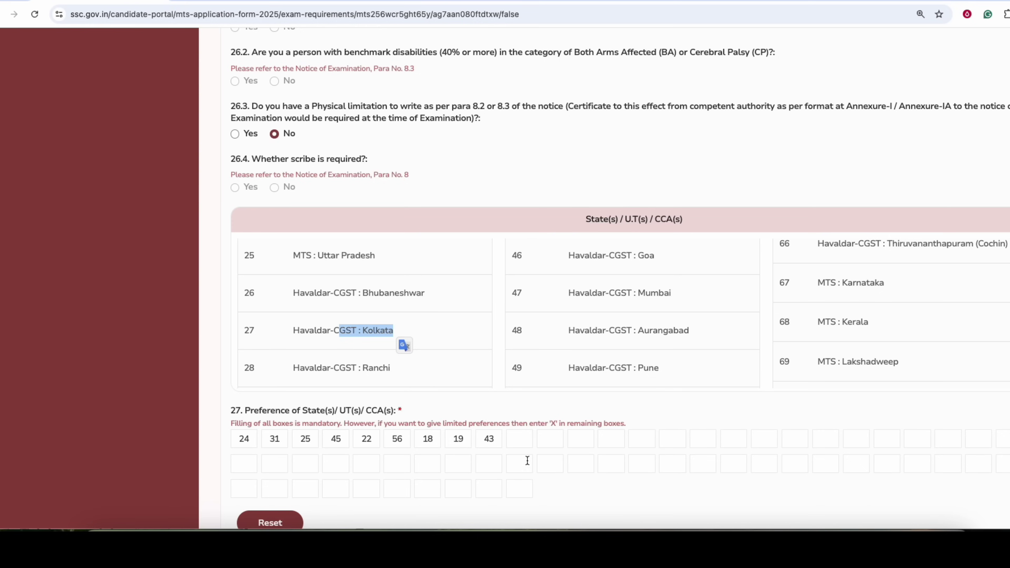
left_click(516, 446)
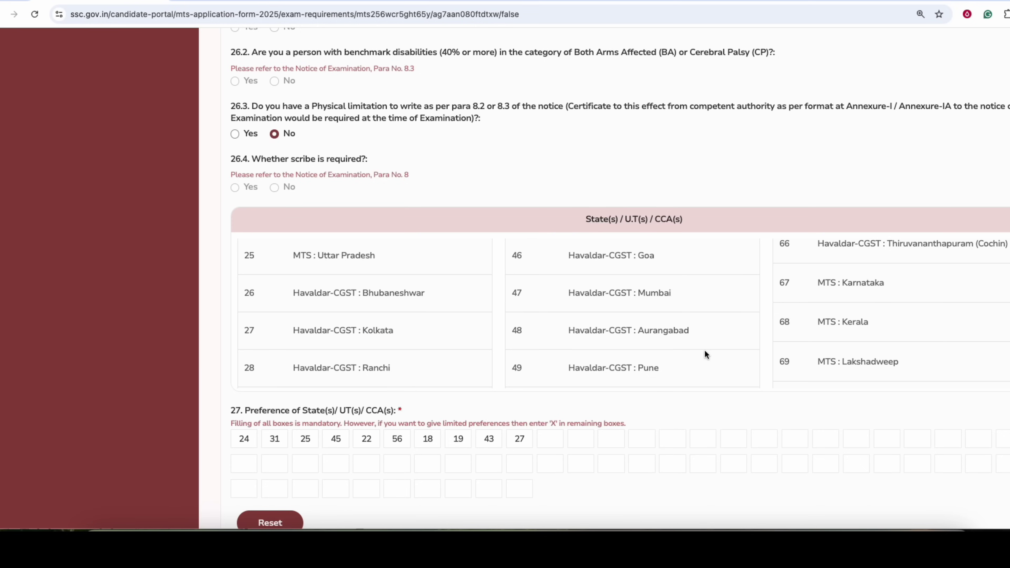
Step: Enter code 49 (Havaldar-CGST : Pune) as the eleventh preference in question 27
scroll(706, 354, "down", 2)
left_click_drag(580, 293, 654, 294)
left_click(560, 443)
type("49")
Step: Enter code 52 (Havaldar-Customs : Mumbai) as the twelfth preference in question 27
scroll(812, 356, "down", 1)
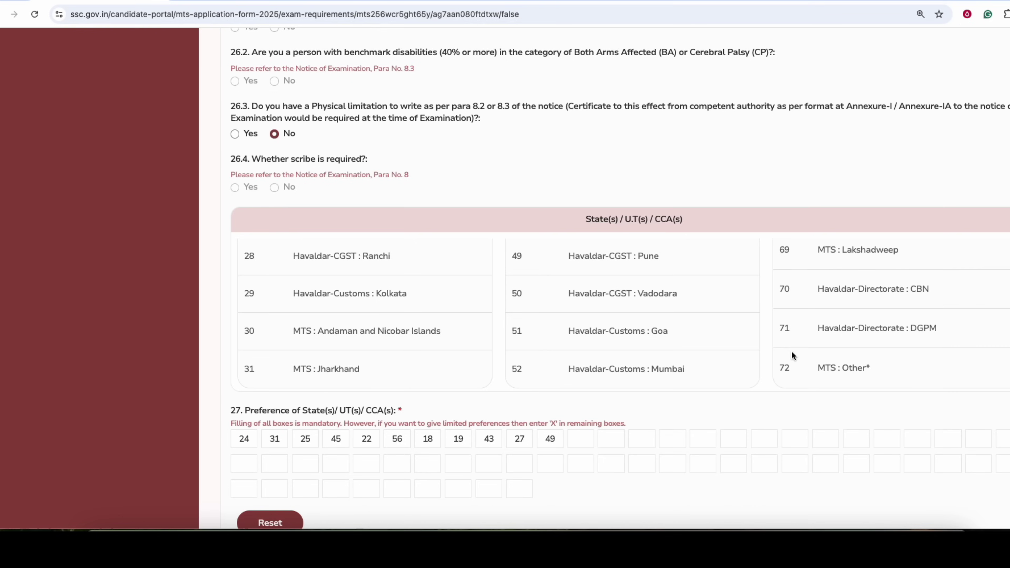
left_click_drag(564, 369, 659, 383)
left_click(581, 438)
type("52")
scroll(625, 318, "down", 3)
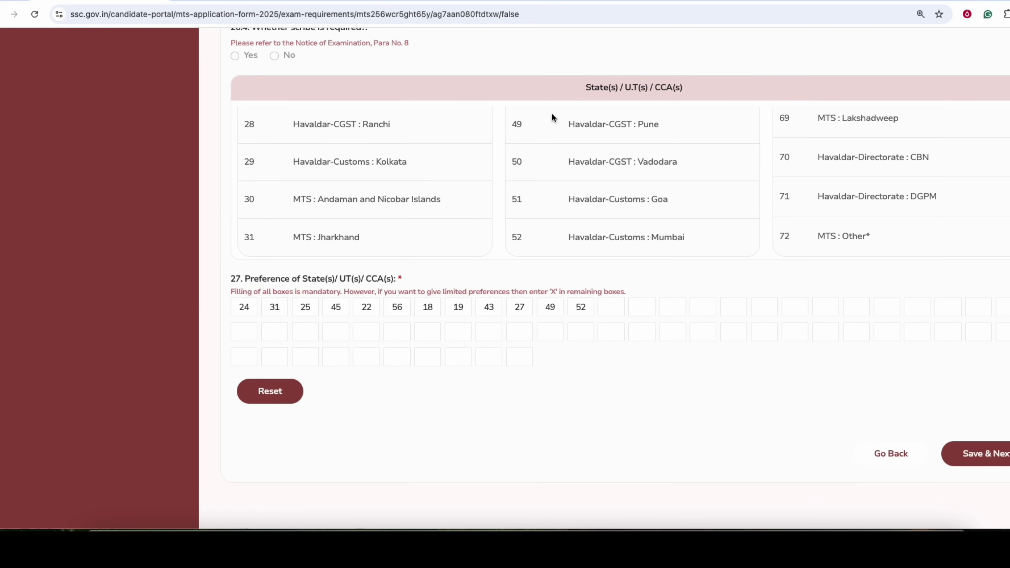
Step: Switch to the examination notice PDF and examine the State/UT/CCA code table for the MTS and Havaldar posts on pages 85 and 86
key("ctrl+Tab")
scroll(384, 223, "up", 10)
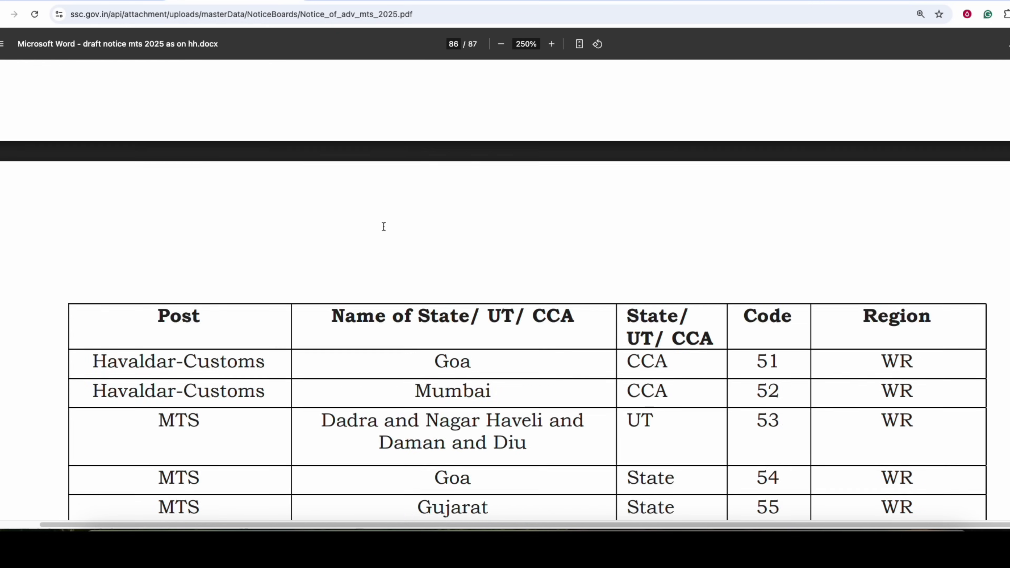
scroll(387, 231, "down", 5)
double_click(787, 189)
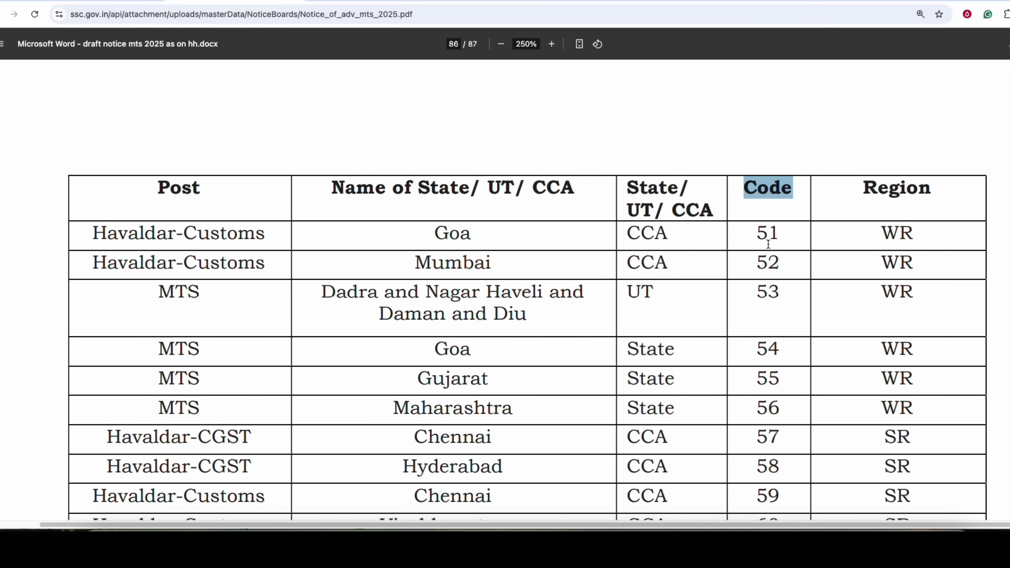
double_click(767, 233)
left_click(488, 242)
left_click_drag(417, 267, 485, 276)
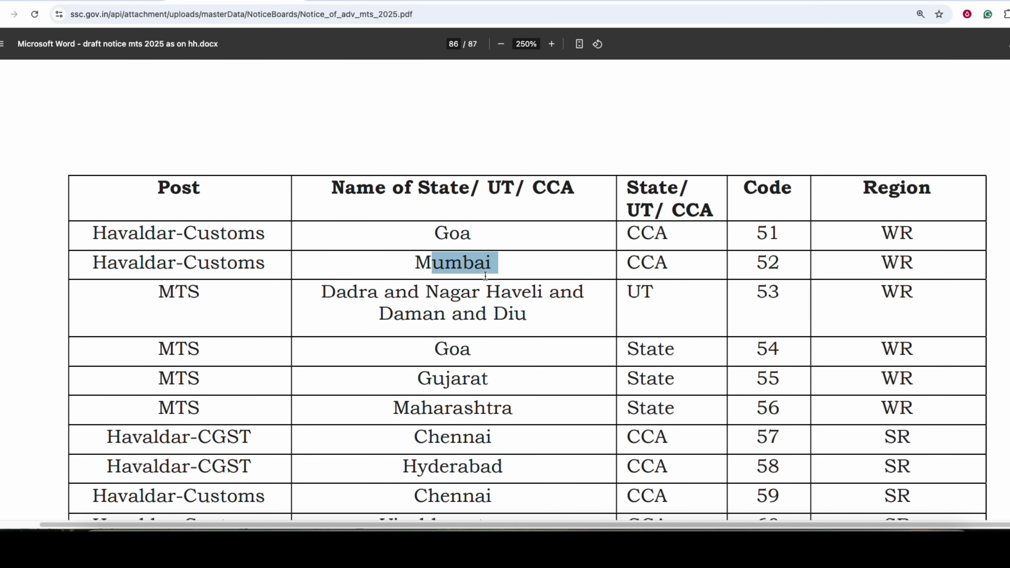
left_click_drag(175, 278, 171, 292)
left_click_drag(409, 292, 462, 296)
scroll(462, 297, "up", 5)
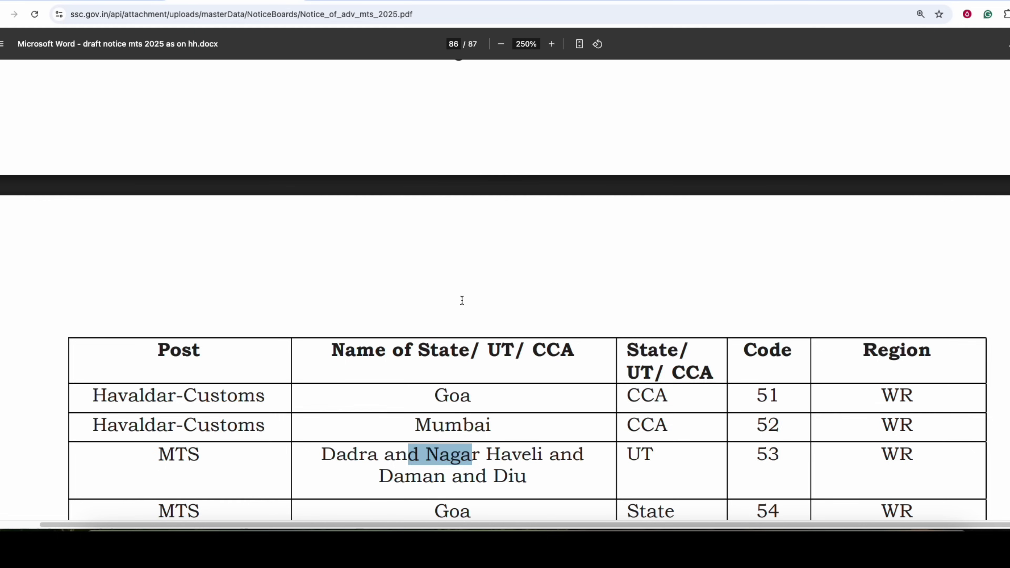
scroll(459, 302, "up", 10)
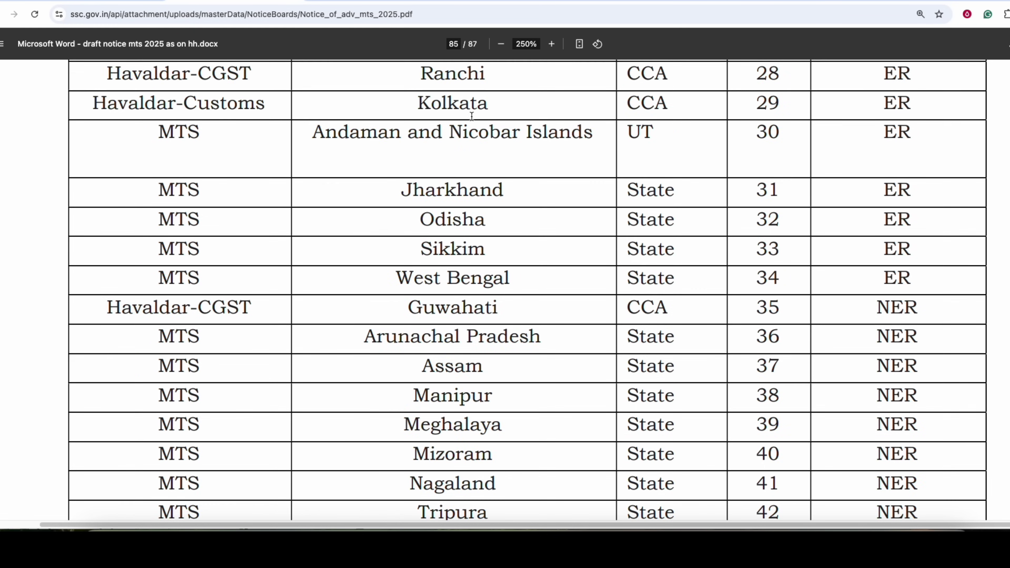
scroll(469, 111, "up", 10)
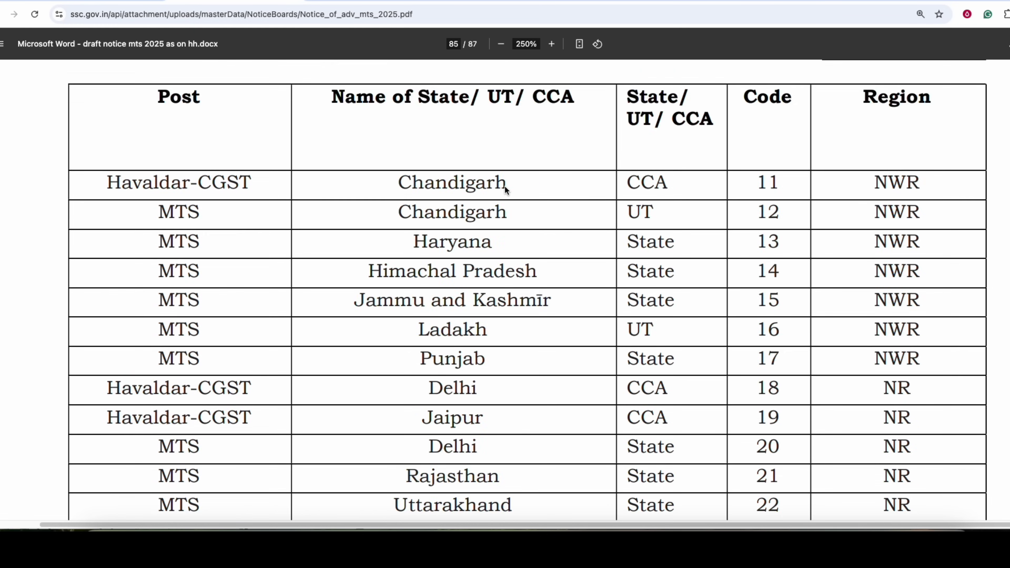
Step: Examine the zone-wise Havaldar vacancies in Annexure-XVII of the notice, including the Ranchi row and its total
scroll(505, 190, "down", 20)
scroll(505, 191, "up", 15)
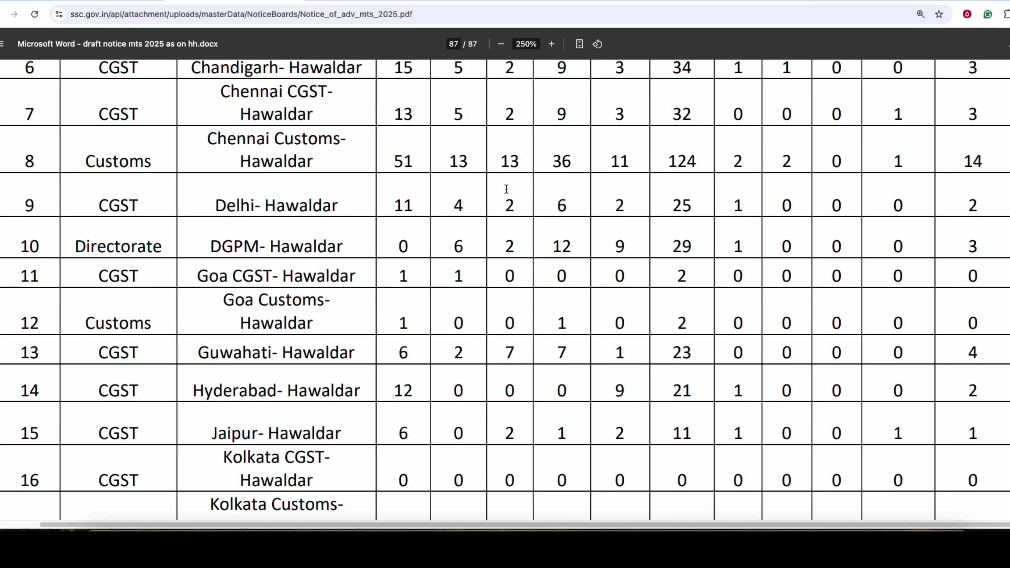
scroll(505, 190, "up", 2)
scroll(505, 189, "down", 5)
scroll(172, 213, "up", 3)
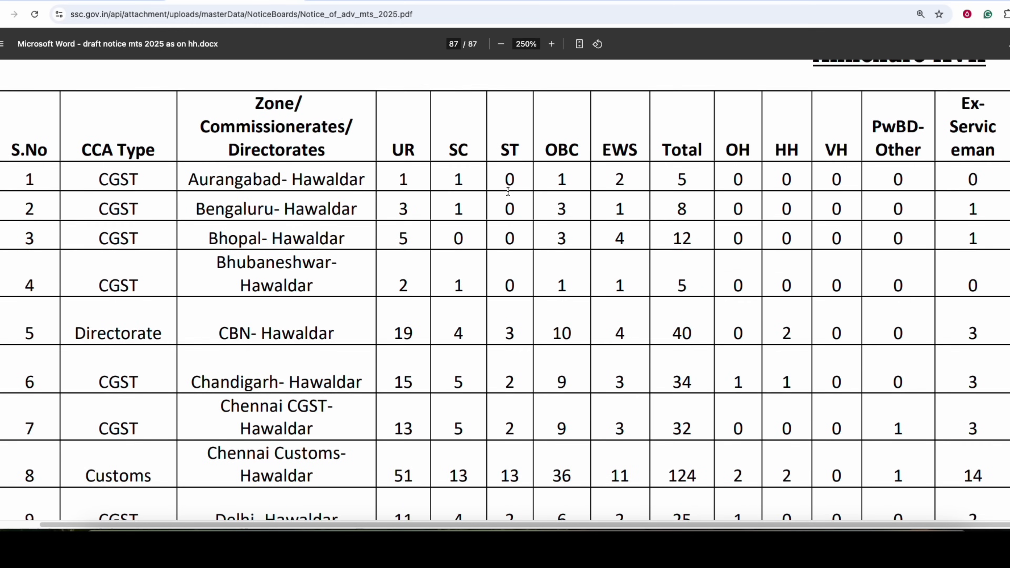
left_click_drag(112, 215, 334, 227)
left_click(331, 227)
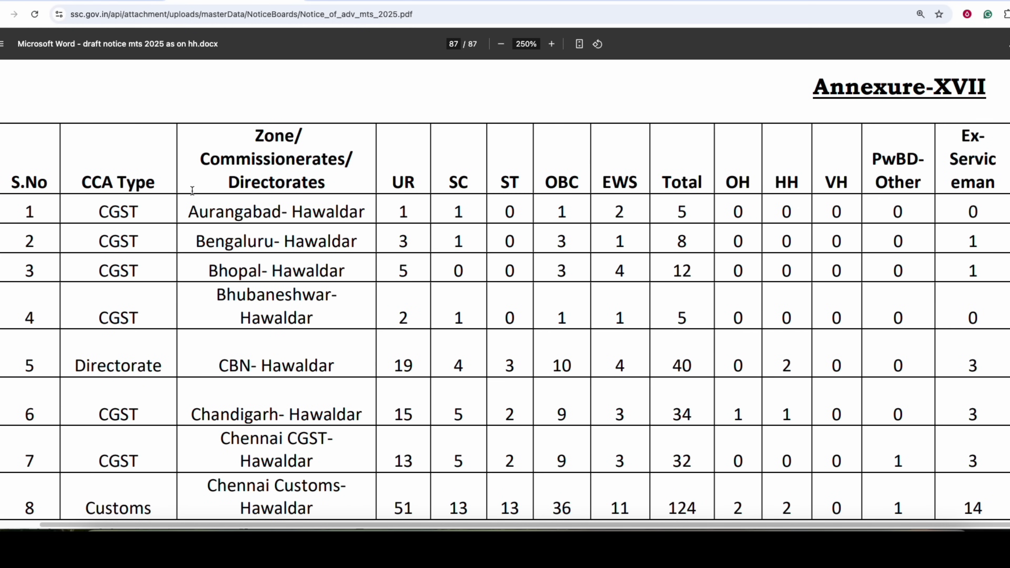
scroll(340, 251, "down", 15)
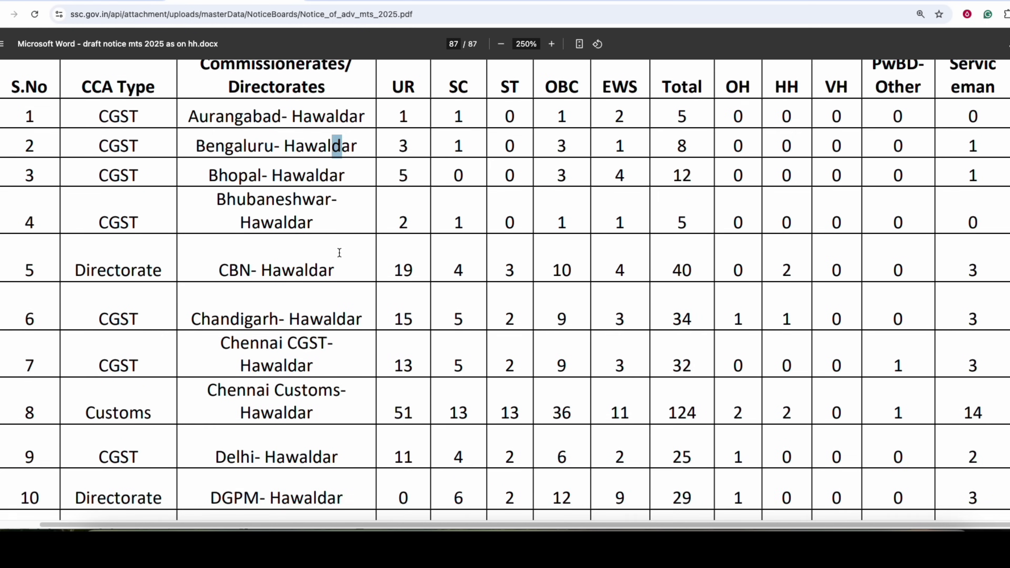
scroll(344, 249, "down", 1)
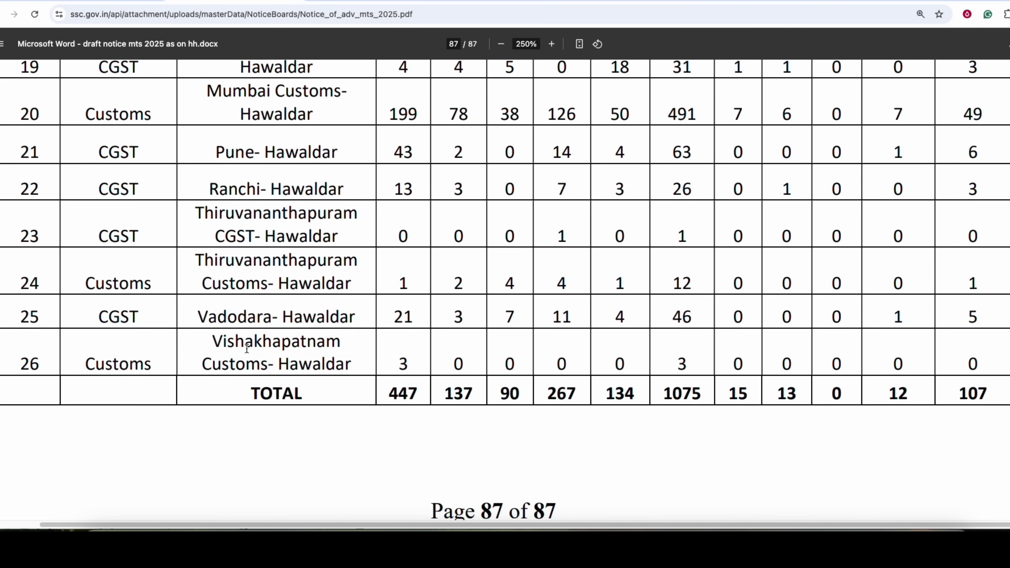
left_click_drag(250, 193, 835, 199)
left_click_drag(671, 187, 660, 279)
scroll(659, 279, "down", 4)
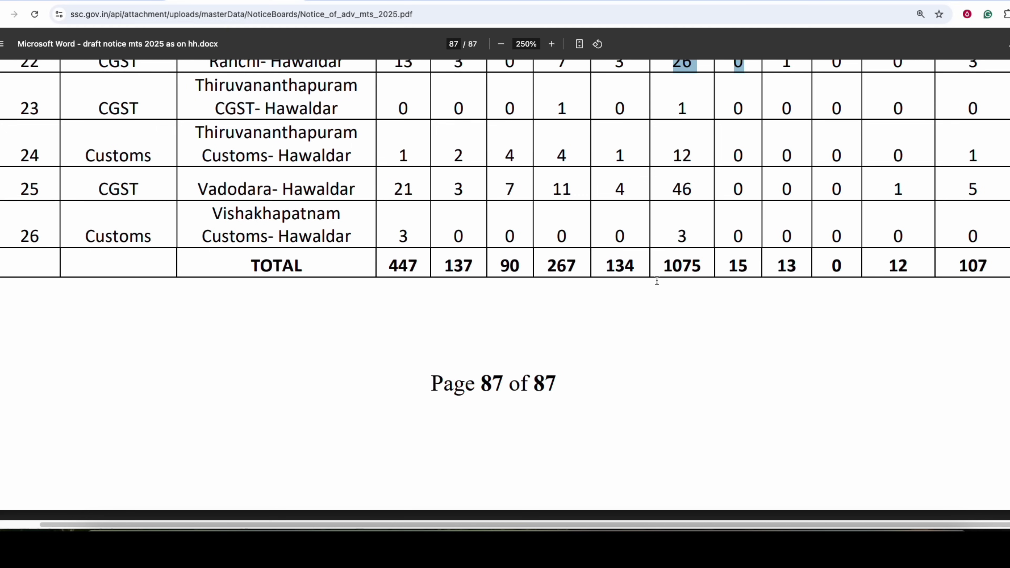
Step: Check the Chennai Customs vacancies and compare the other zones' figures in Annexure-XVII
scroll(657, 280, "up", 18)
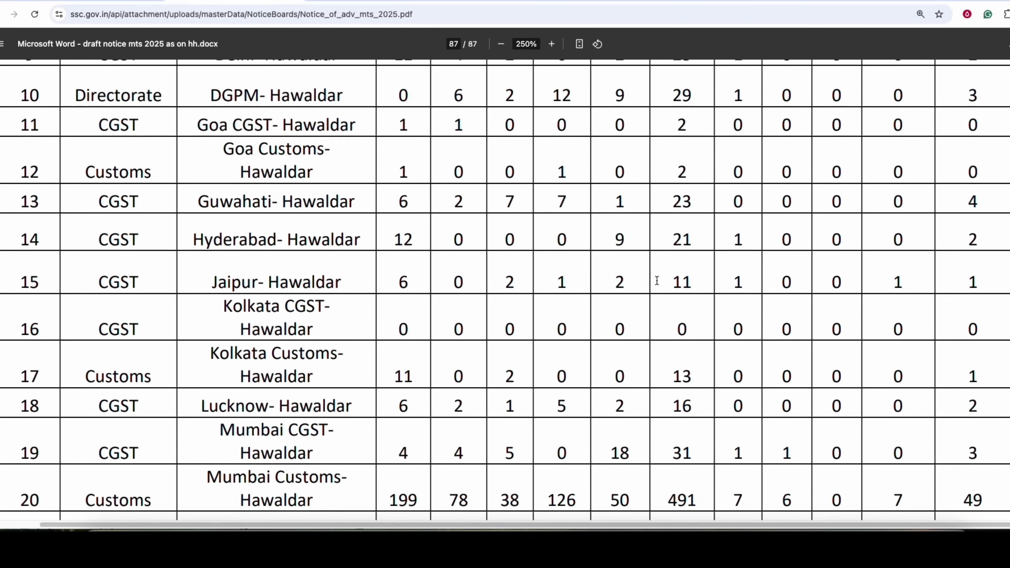
scroll(657, 280, "up", 6)
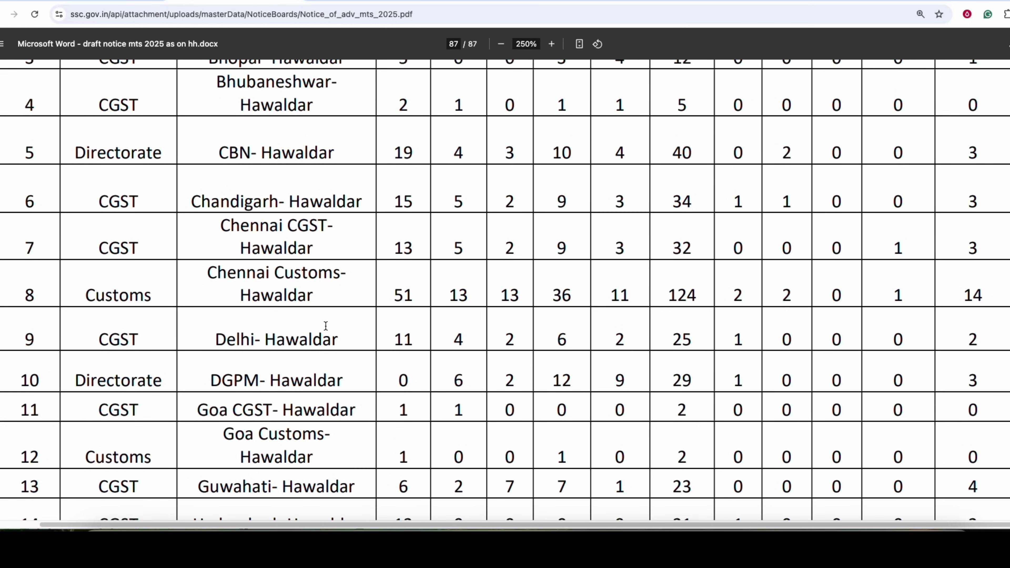
left_click_drag(229, 278, 334, 278)
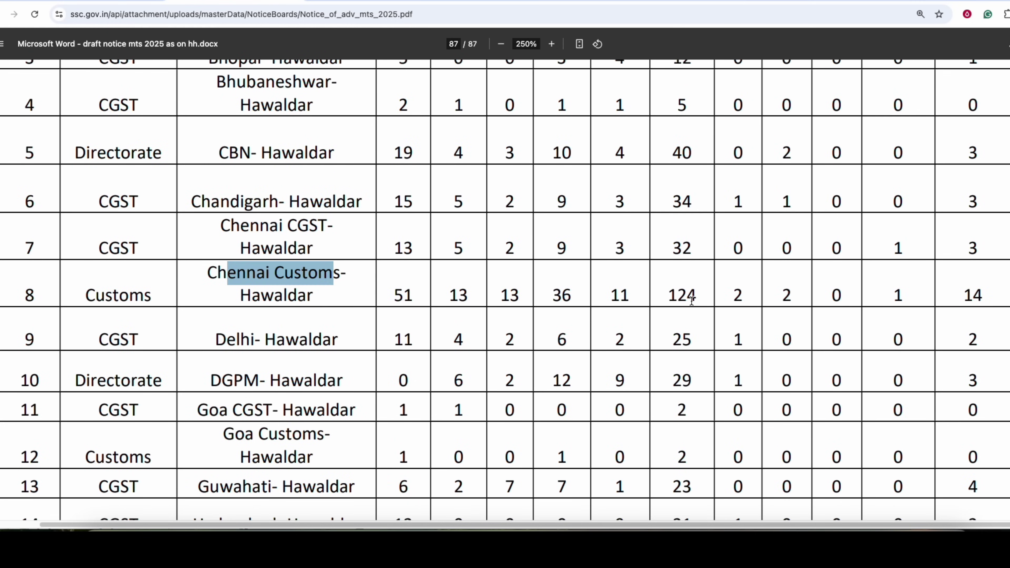
double_click(675, 295)
scroll(676, 308, "up", 7)
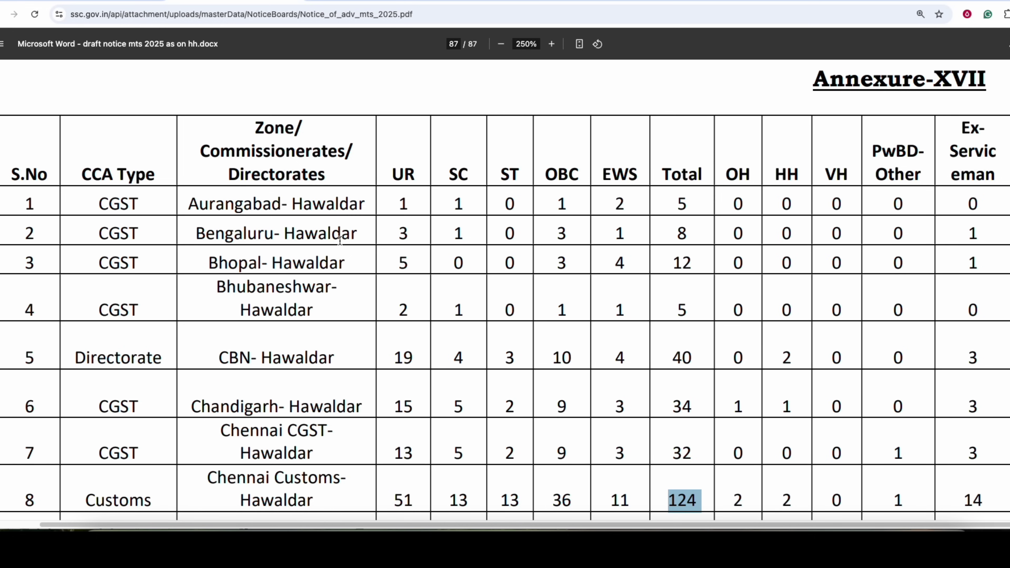
scroll(472, 276, "down", 1)
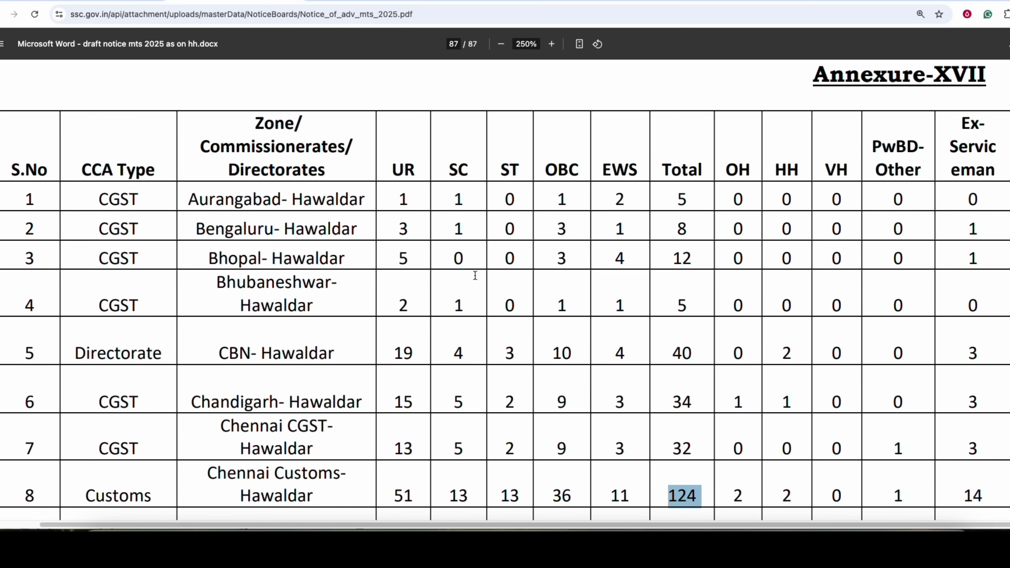
scroll(475, 275, "down", 8)
scroll(475, 275, "down", 15)
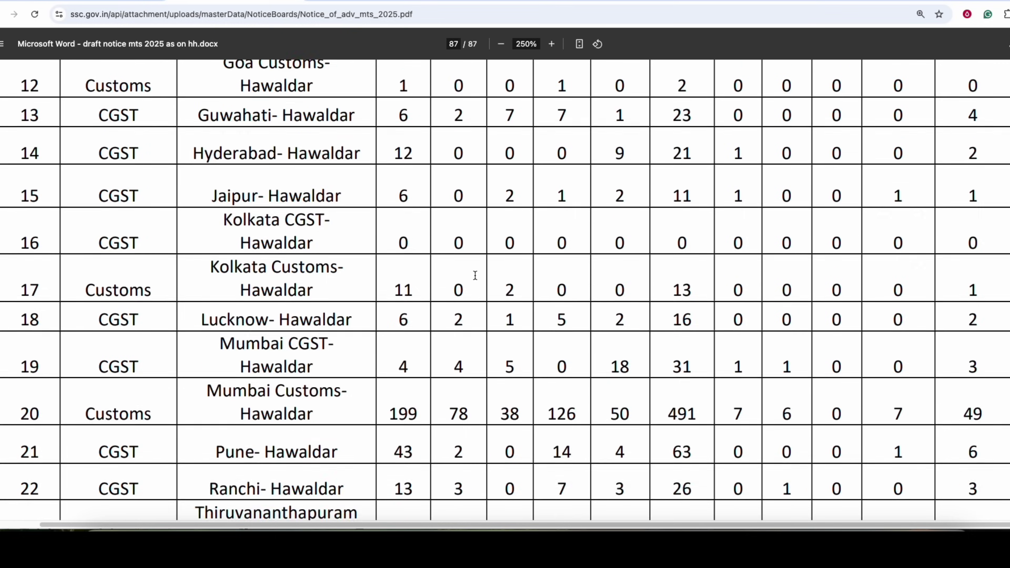
scroll(477, 277, "up", 17)
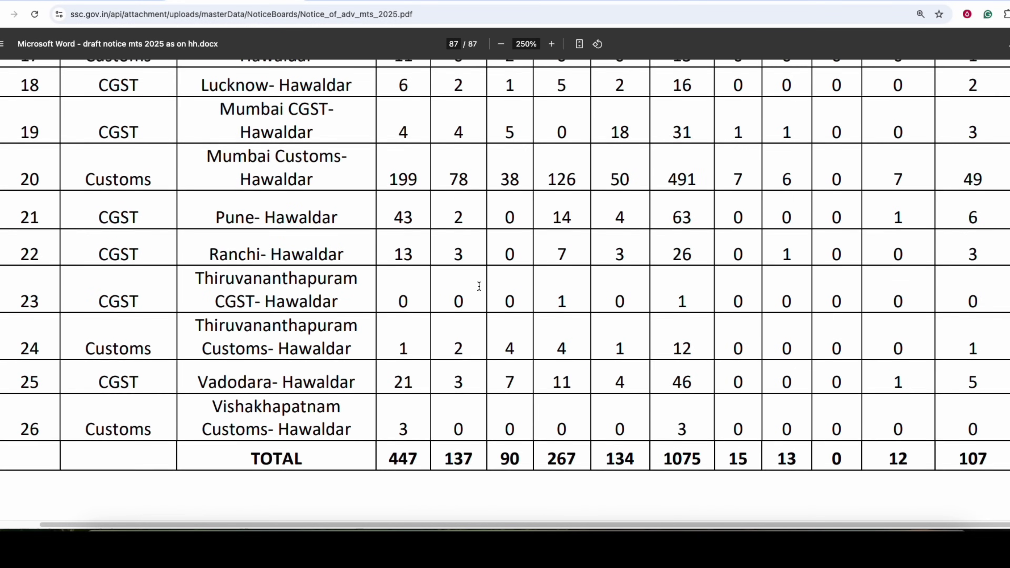
scroll(479, 284, "up", 20)
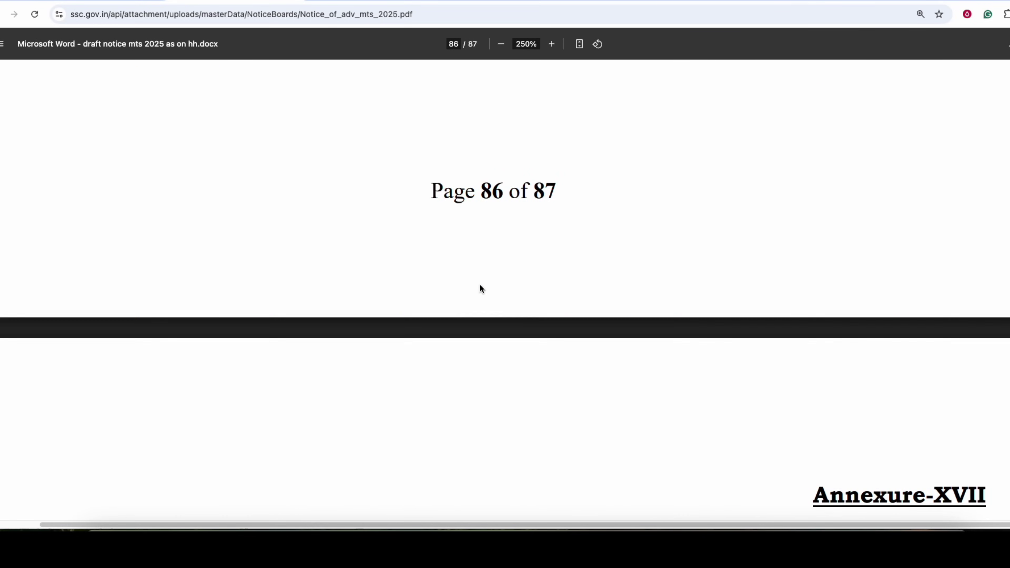
scroll(480, 286, "up", 1)
Step: Return to the application form and fill all remaining preference boxes in question 27 with X
left_click(112, 1)
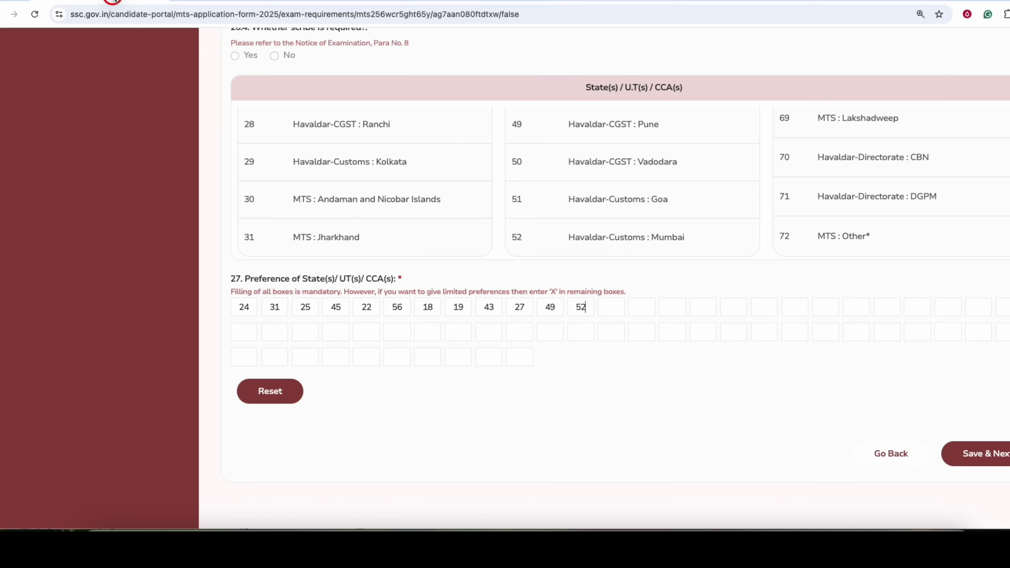
left_click(613, 308)
type("X")
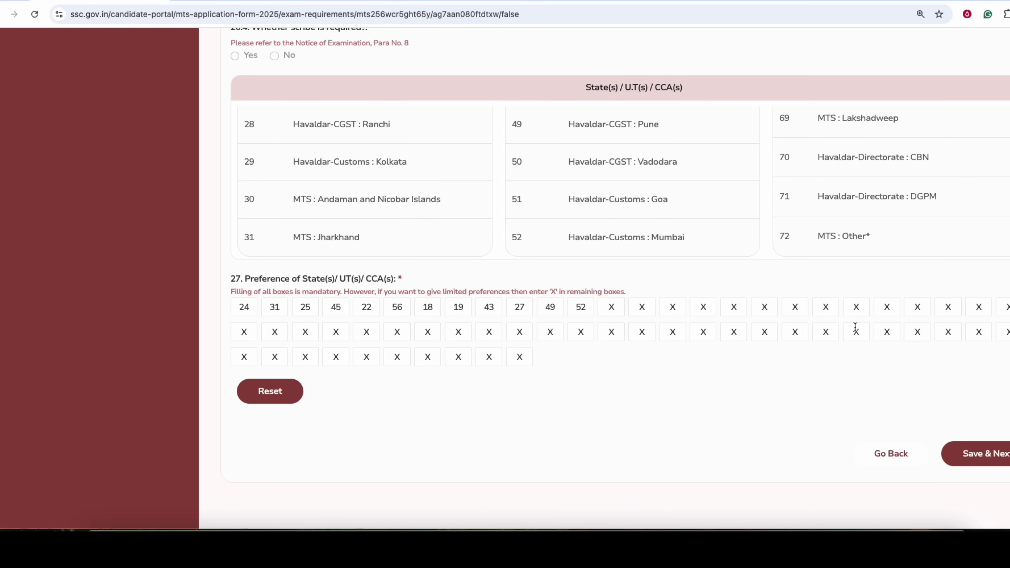
Step: Review the question 27 preferences against the code list and save the section to proceed to Upload Photograph & Signature
left_click_drag(586, 308, 245, 305)
scroll(619, 203, "down", 5)
scroll(630, 217, "up", 8)
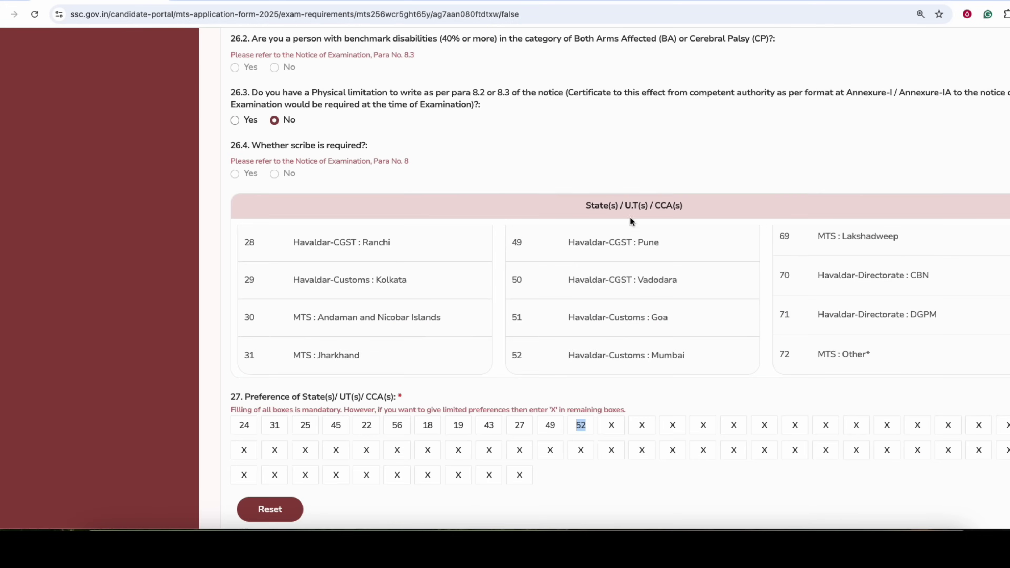
scroll(659, 314, "up", 5)
scroll(660, 312, "up", 5)
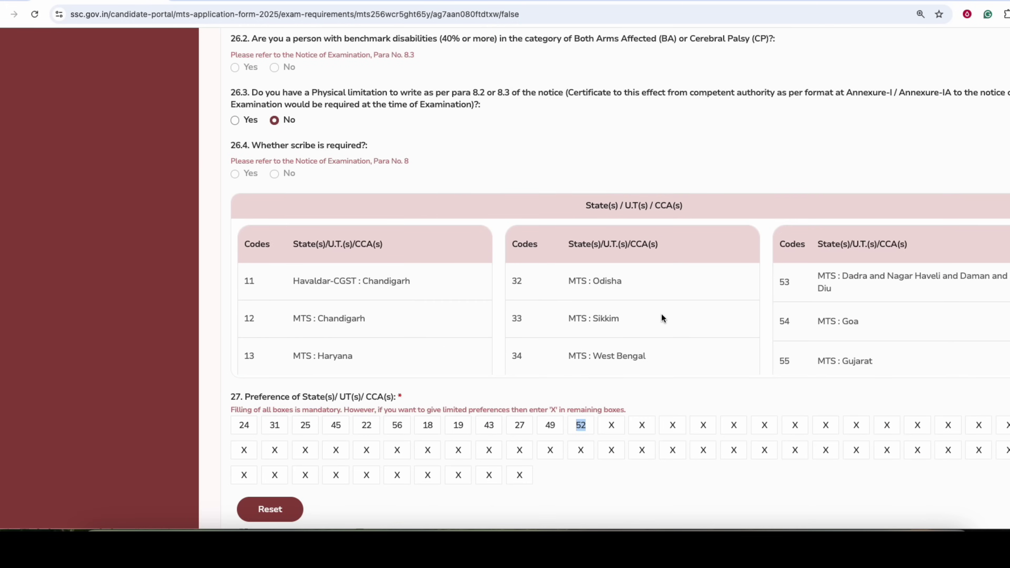
scroll(699, 361, "down", 10)
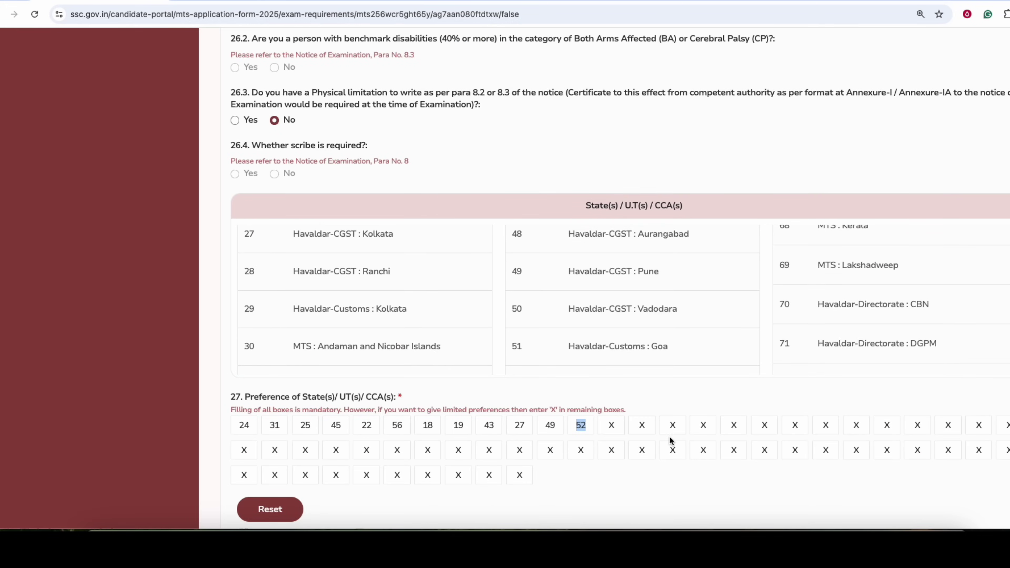
scroll(521, 266, "up", 3)
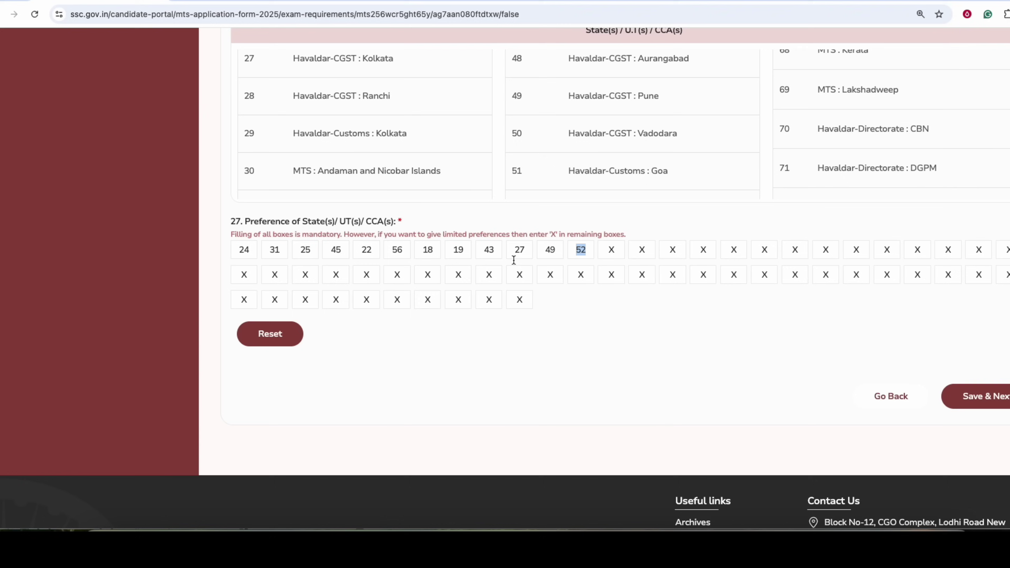
left_click(342, 253)
left_click(409, 363)
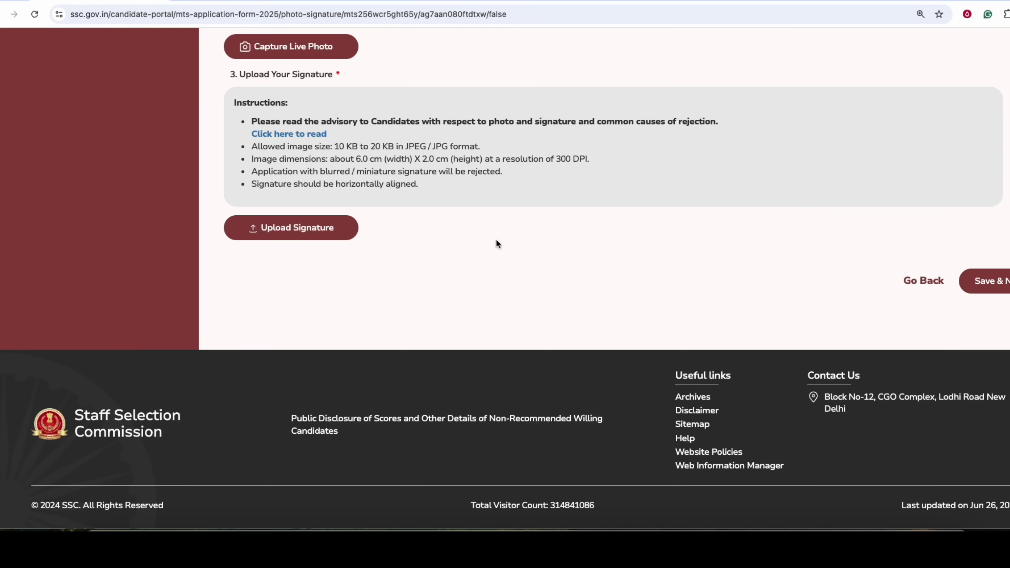
Step: Check the face authentication status and process on the Upload Photograph & Signature page
scroll(496, 240, "up", 10)
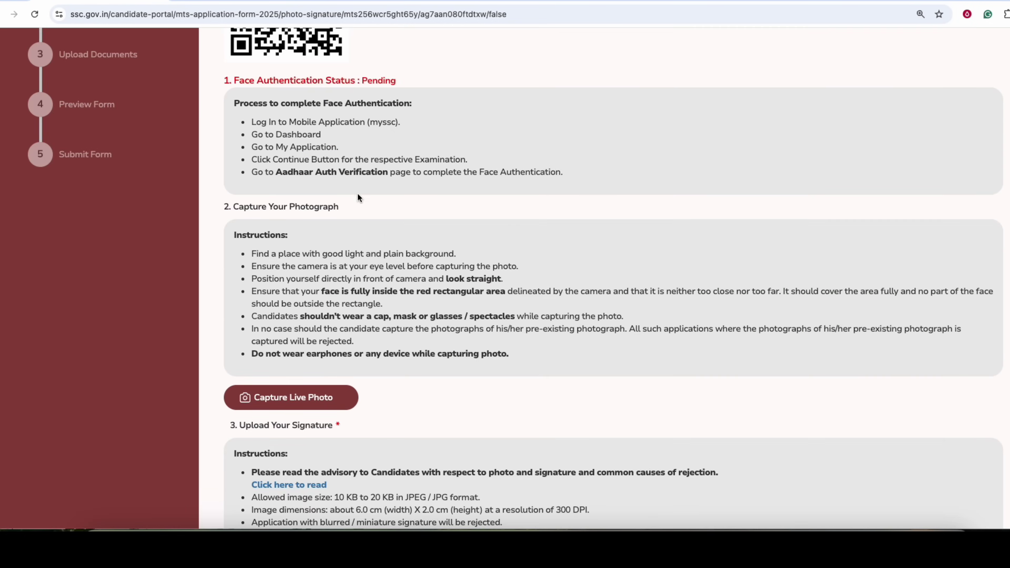
scroll(319, 181, "up", 3)
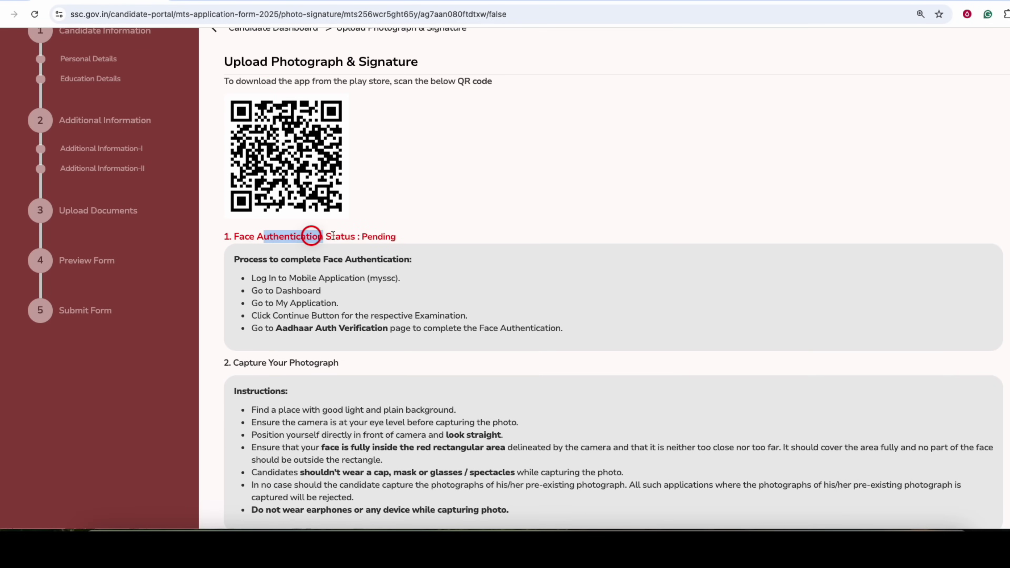
scroll(390, 231, "up", 3)
left_click(297, 307)
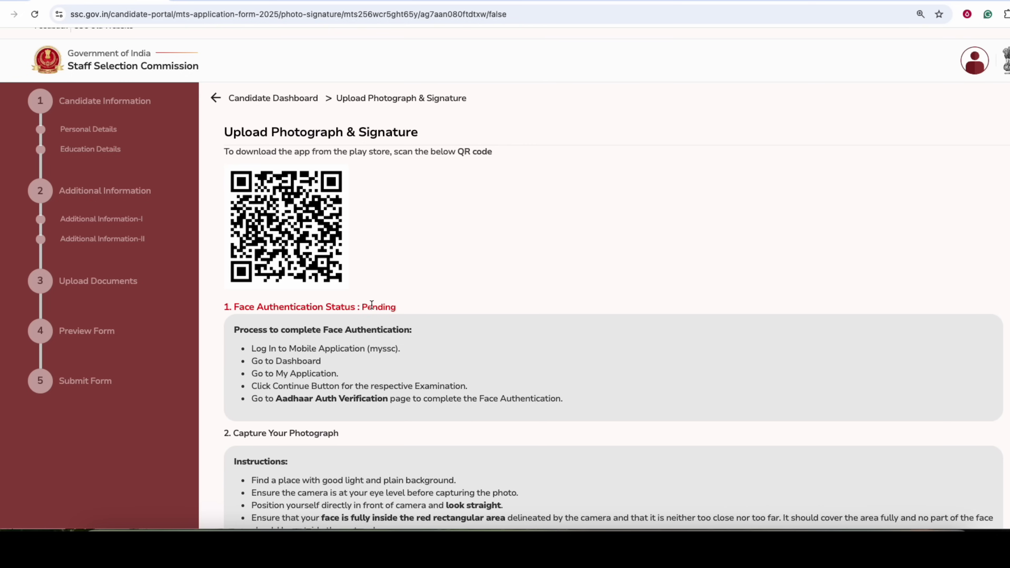
Step: Capture a live photograph, retake it with the face inside the red box, and save it
scroll(435, 300, "down", 7)
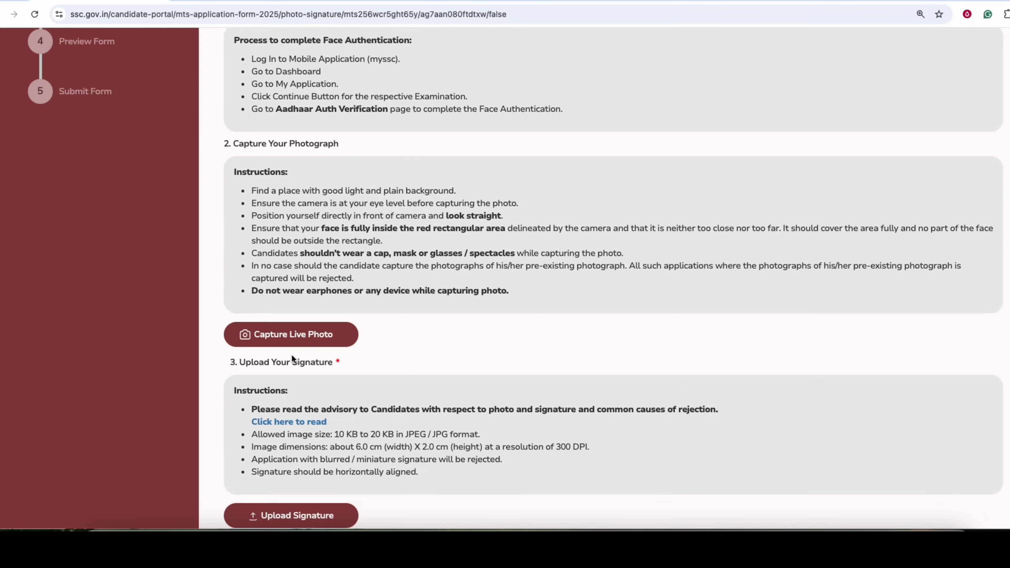
left_click(280, 337)
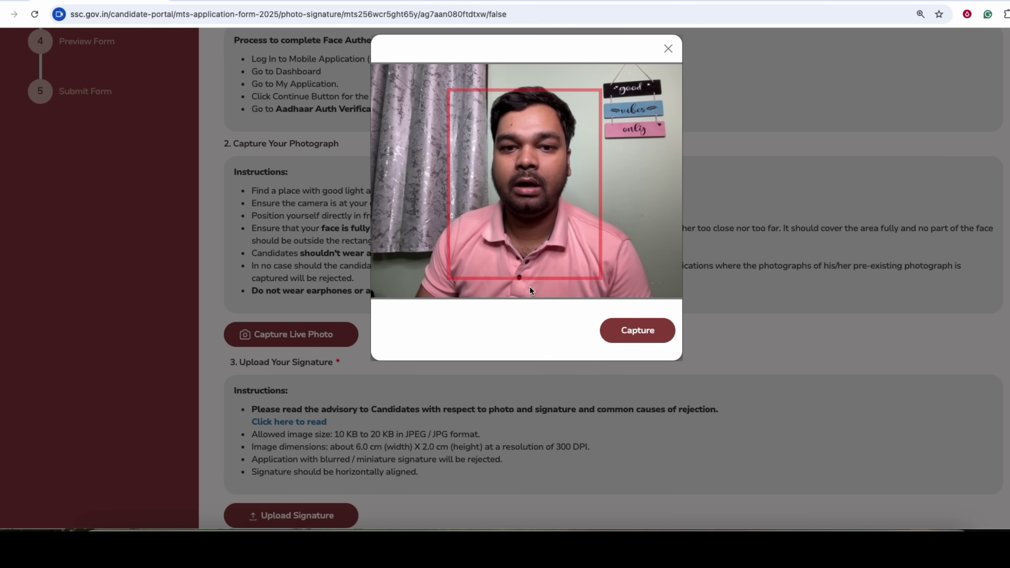
left_click(635, 331)
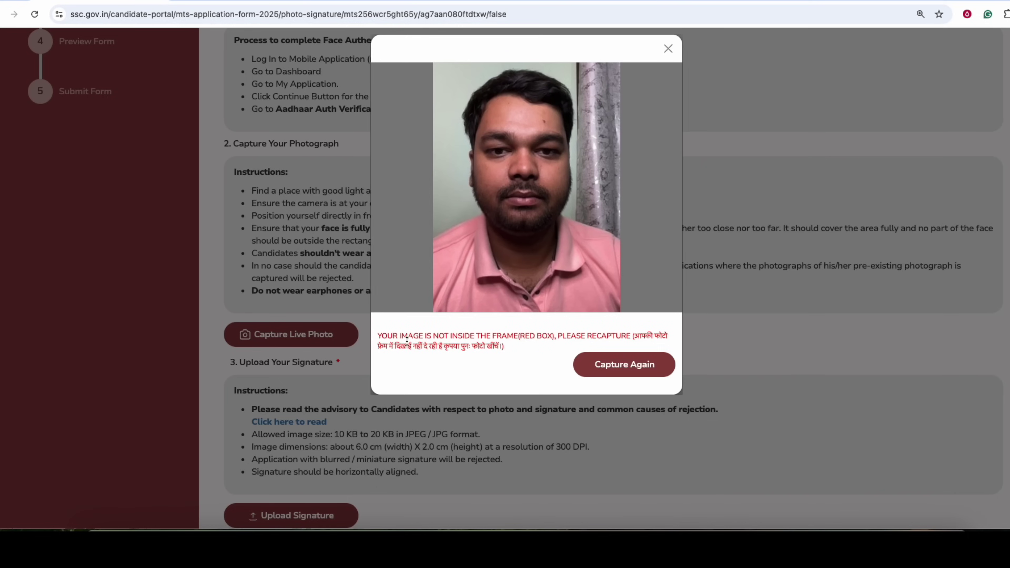
left_click_drag(407, 340, 548, 338)
left_click(468, 338)
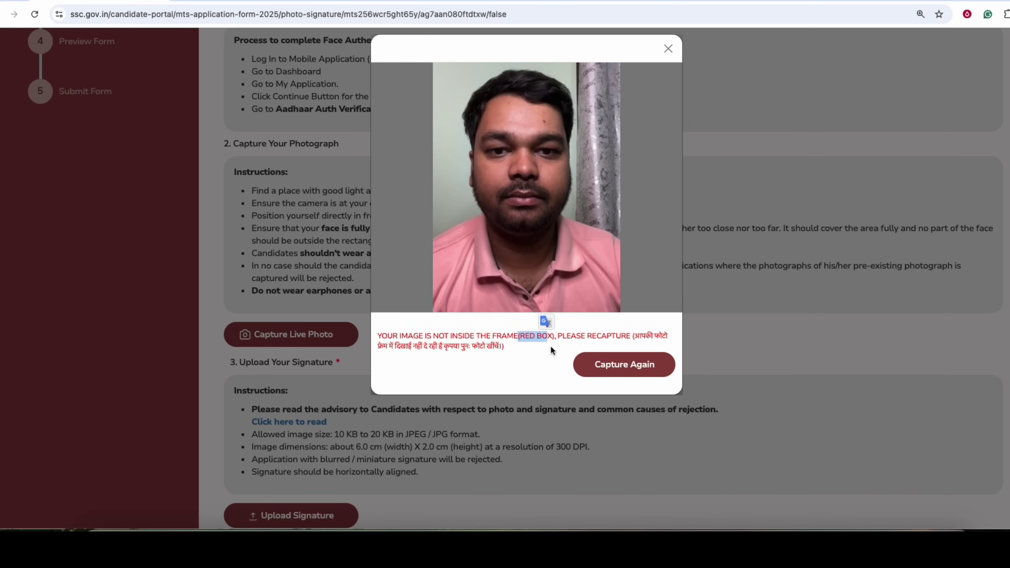
left_click(617, 373)
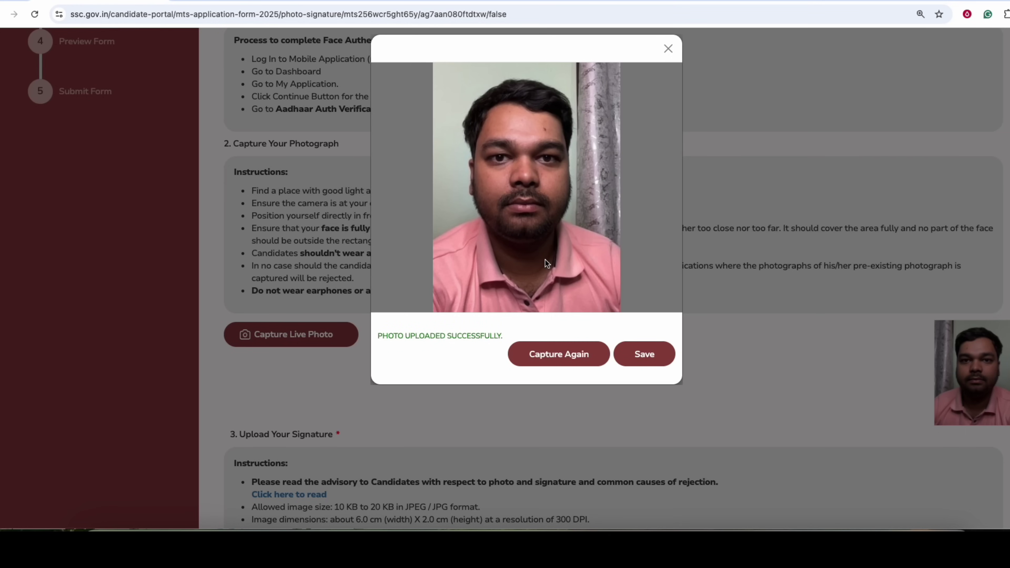
left_click(639, 353)
Step: Check the signature dimension and resolution requirements and open the Pi7 Resize Image in Centimeter tool from the web search
scroll(341, 239, "down", 9)
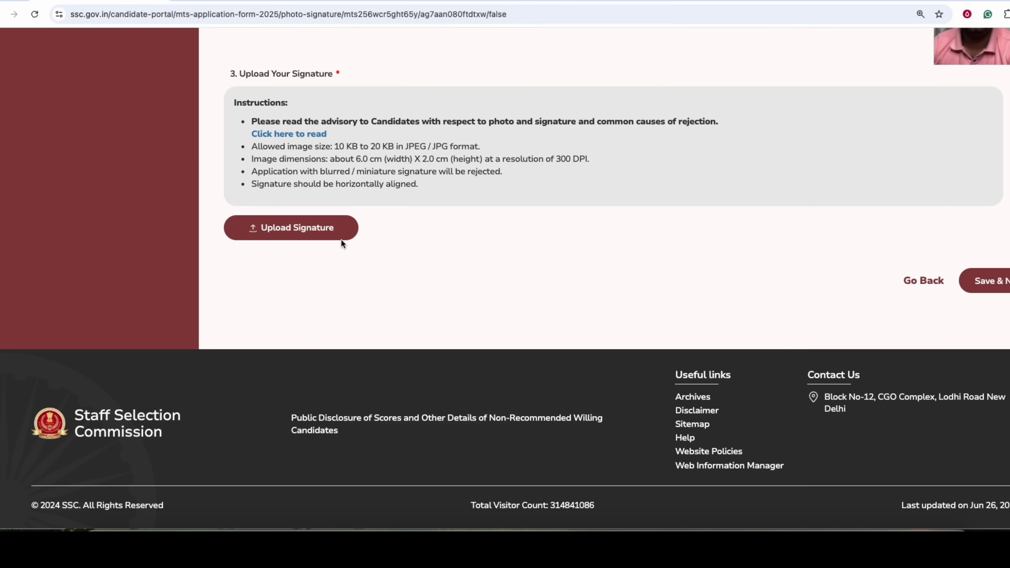
left_click_drag(338, 149, 446, 159)
left_click(449, 160)
left_click_drag(356, 159, 447, 159)
left_click(448, 160)
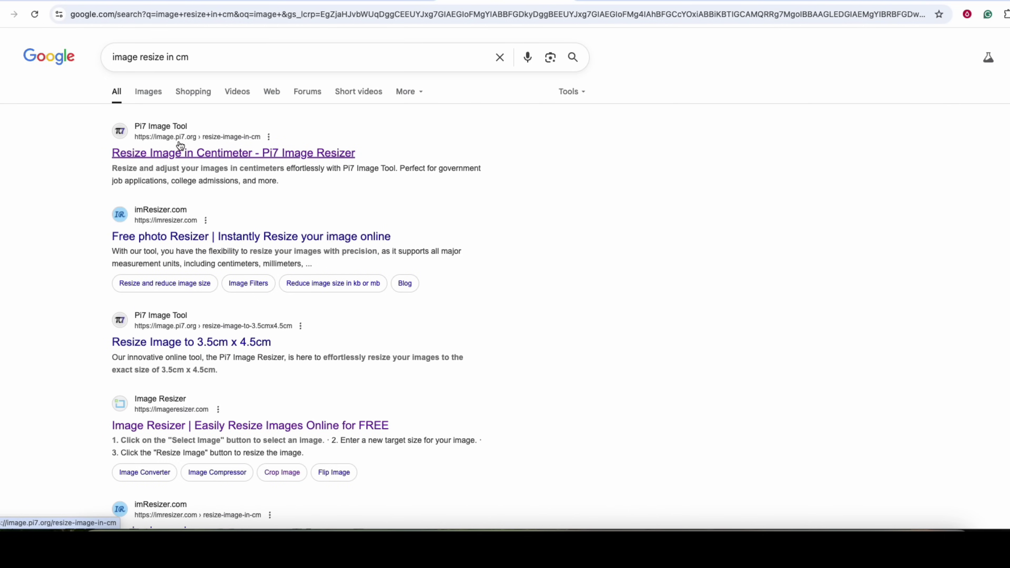
left_click(195, 152)
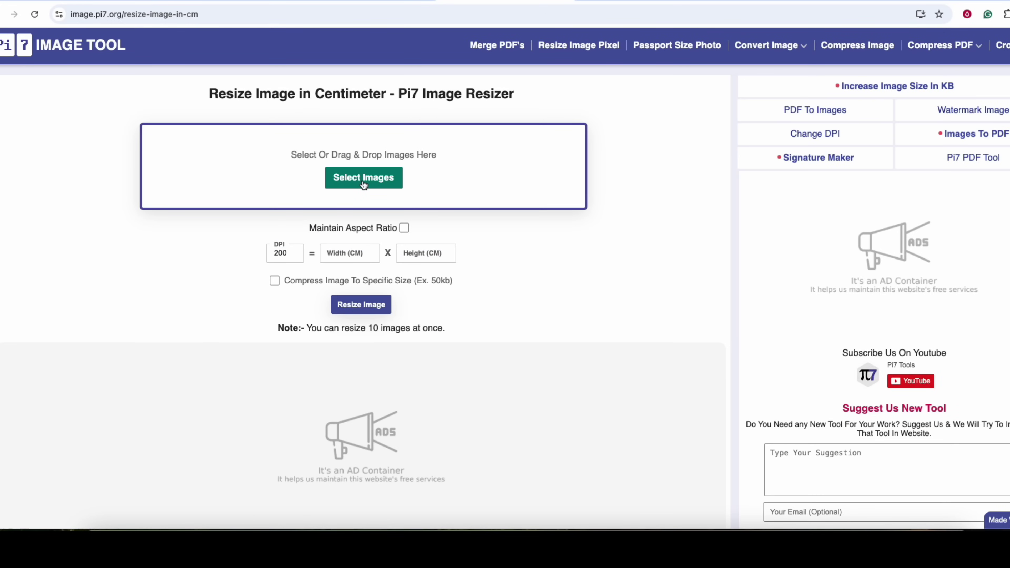
Step: Set the image resizer to 300 DPI, 6 cm width and 2 cm height
double_click(281, 253)
type("300")
left_click(349, 252)
type("6")
left_click(408, 251)
type("2")
left_click(520, 306)
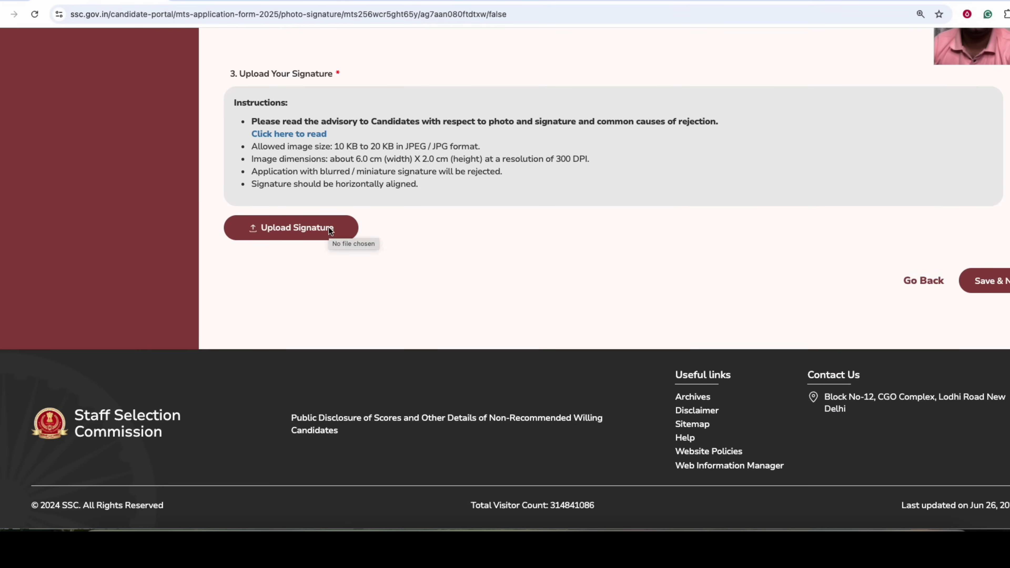
Step: Return to the application form, upload the signature image, and review it together with the captured photograph
left_click(298, 230)
scroll(632, 255, "down", 15)
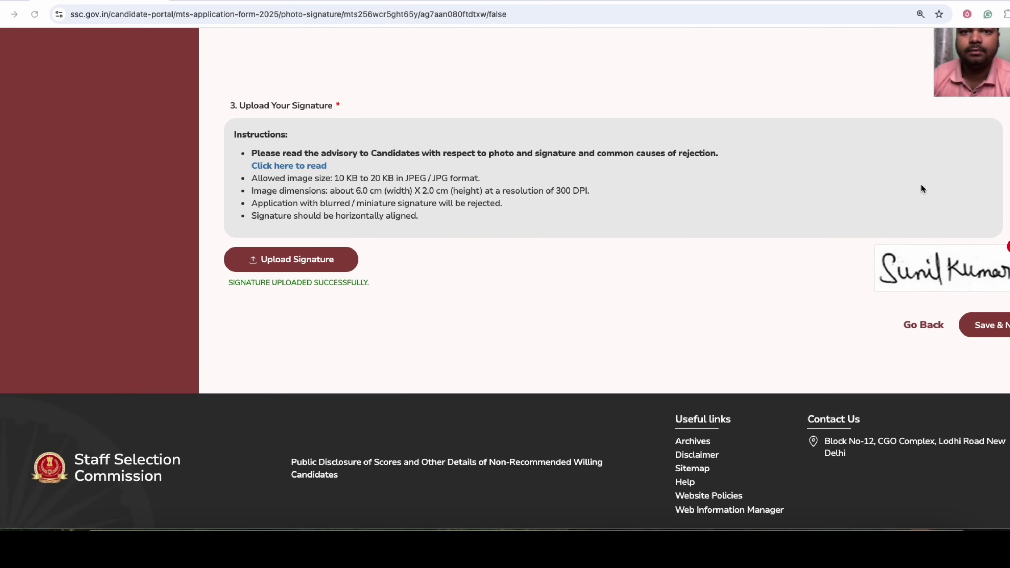
scroll(922, 185, "up", 4)
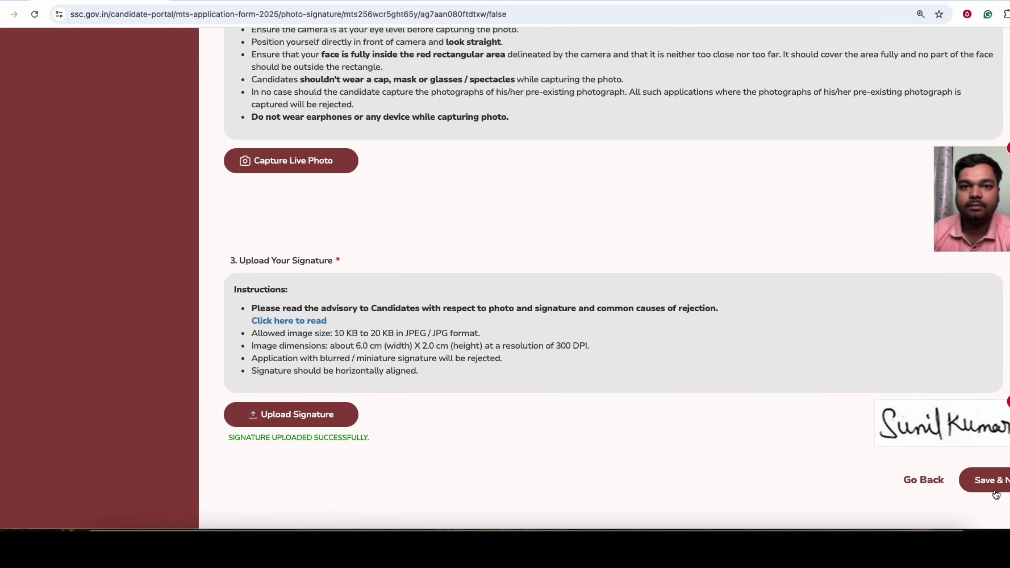
Step: Try to save the photograph and signature section, dismiss the message, and return to the Face Authentication Status heading
left_click(982, 480)
left_click_drag(490, 230, 564, 227)
left_click(542, 224)
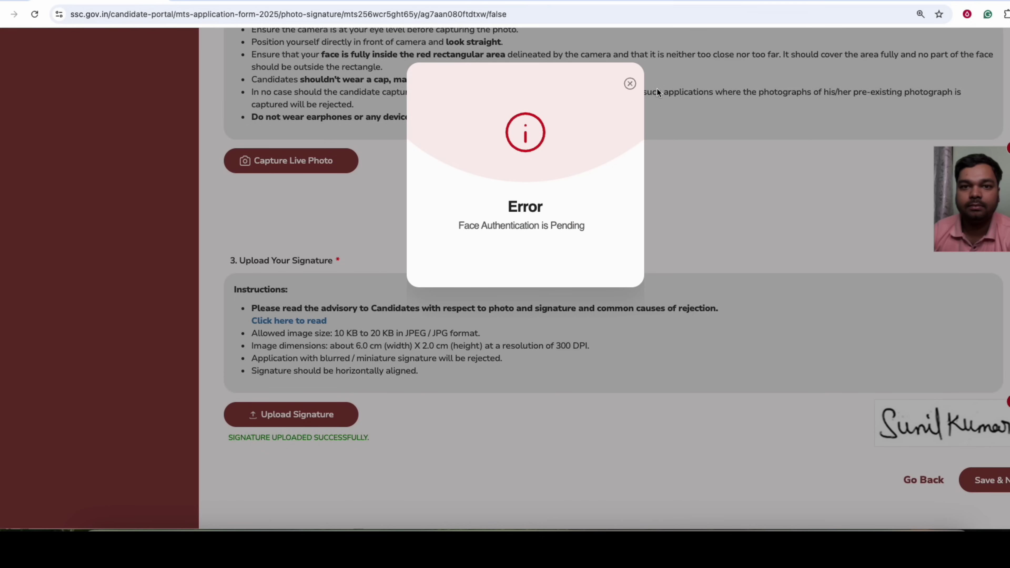
left_click(630, 84)
scroll(559, 186, "up", 10)
scroll(560, 187, "up", 1)
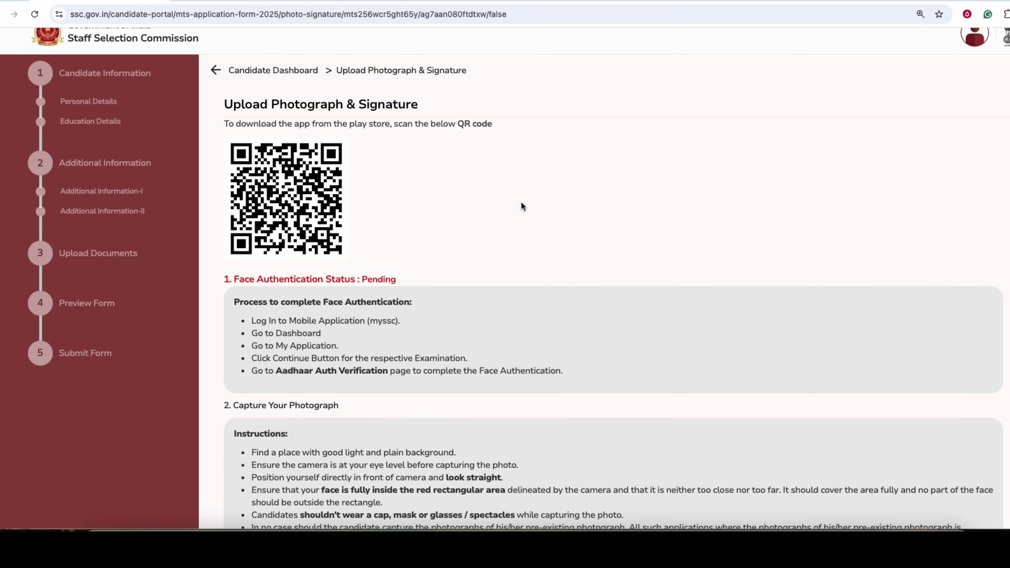
left_click_drag(282, 278, 364, 278)
left_click(364, 279)
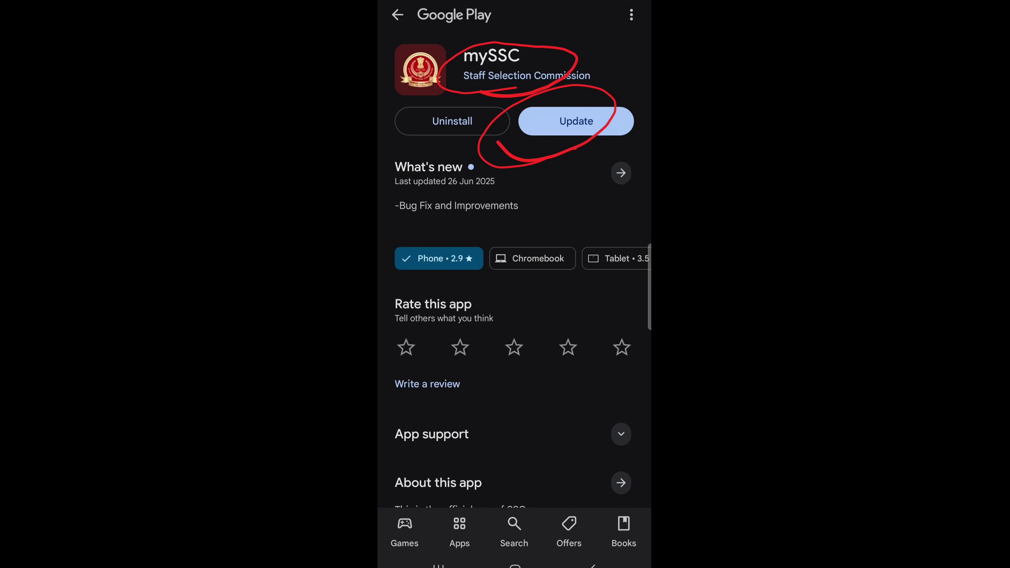
Step: Switch to Google Play on the phone, update the mySSC app, decline the Play Pass offer, and open the AadhaarFaceRD listing
left_click(576, 120)
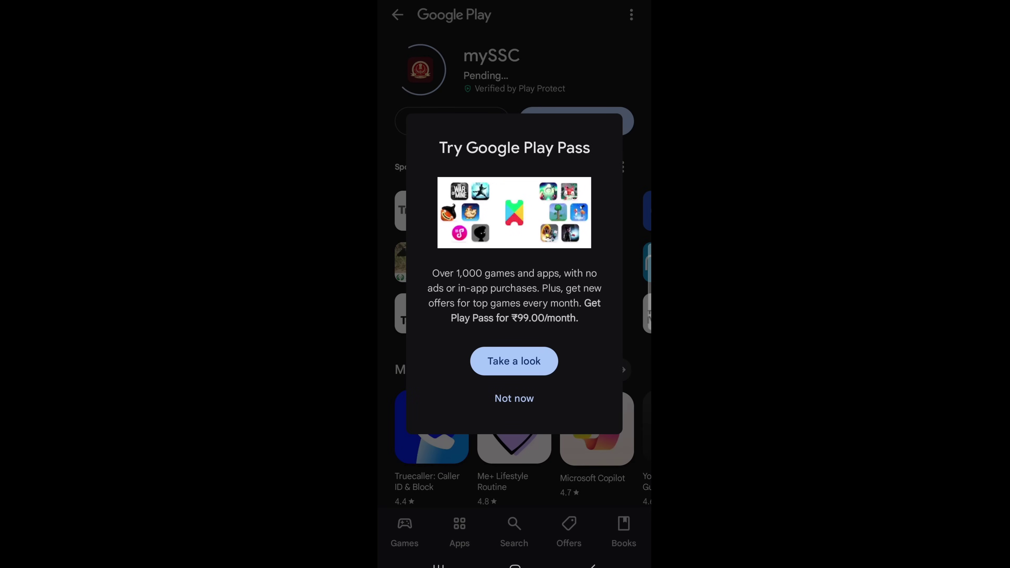
left_click(514, 399)
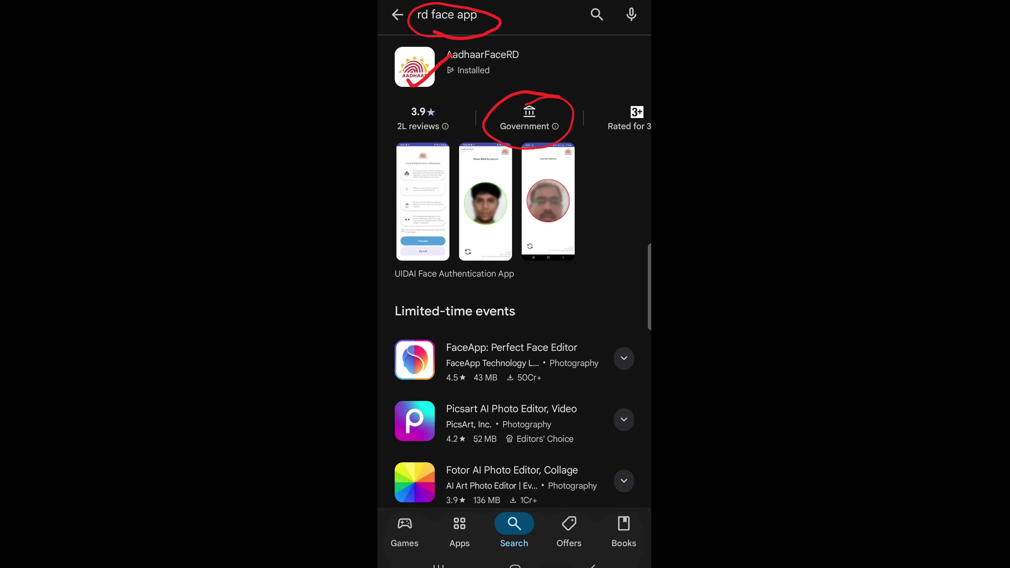
left_click(482, 63)
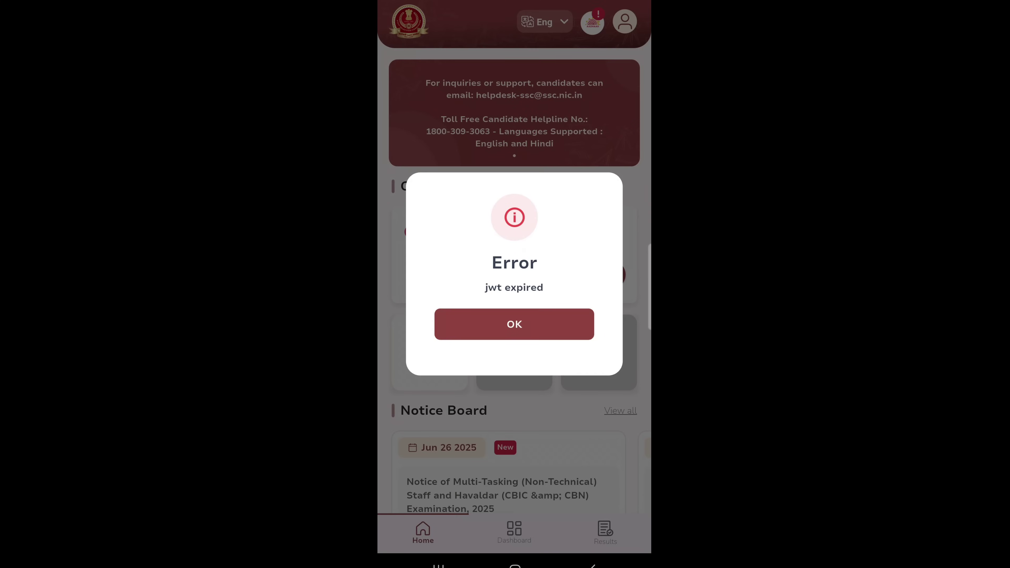
Step: Log in to the mySSC app and continue the Multi-Tasking Staff and Havaldar Examination 2025 application from My Applications
left_click(514, 324)
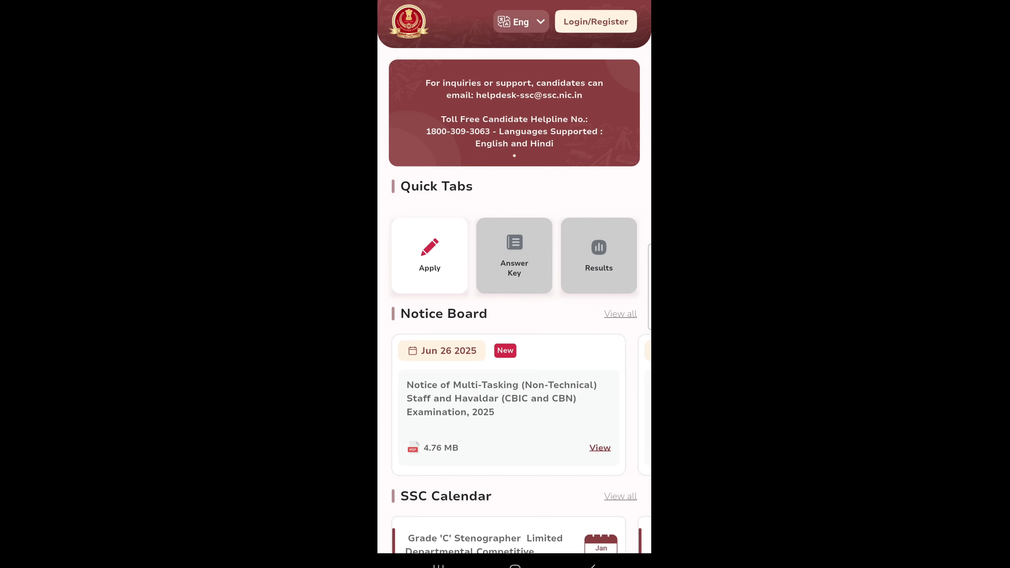
left_click(595, 22)
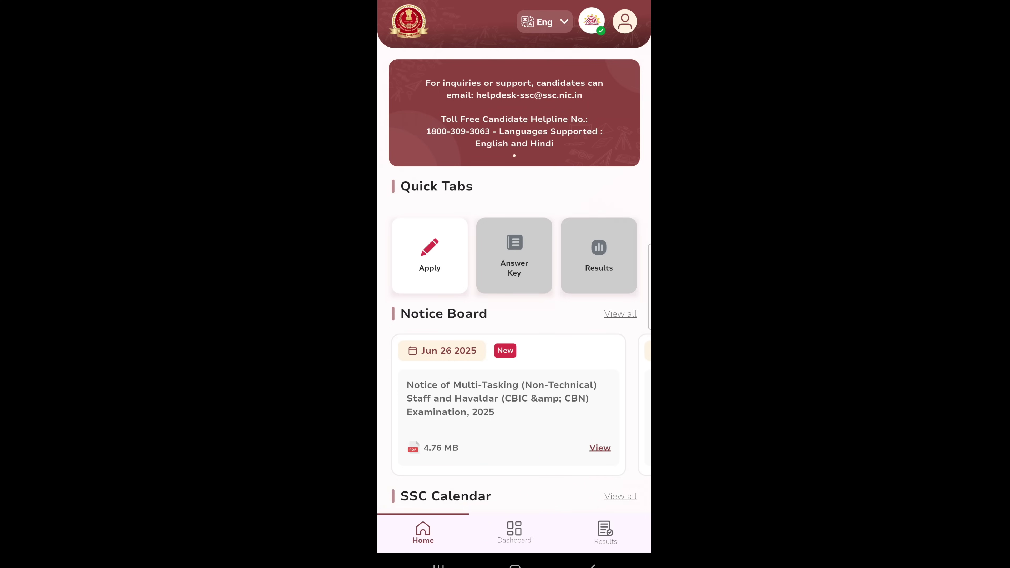
left_click(514, 532)
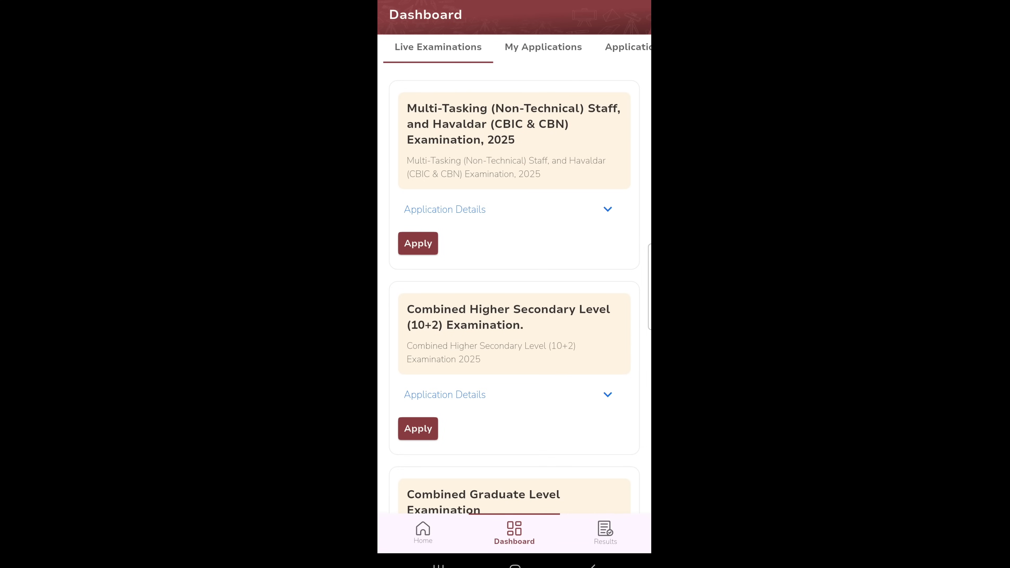
left_click(543, 47)
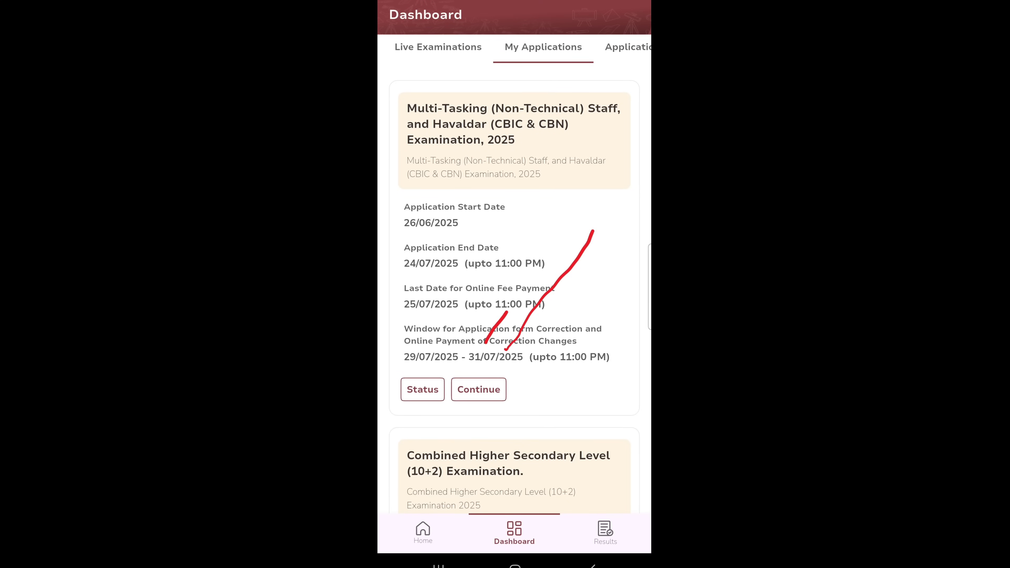
left_click(478, 390)
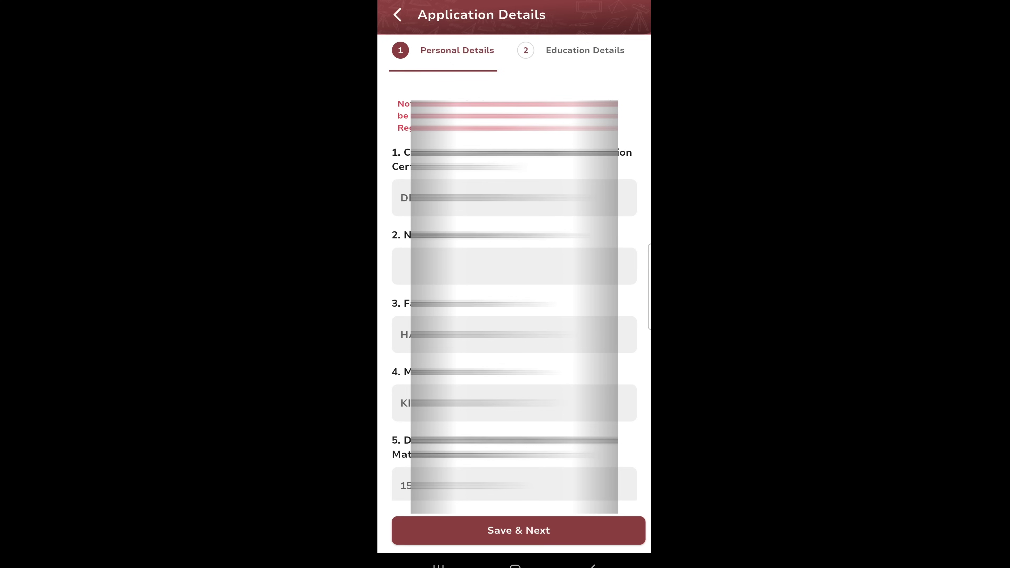
Step: Save the prefilled Personal Details, Education Details and Additional Information-I sections in the mobile application form
left_click(518, 531)
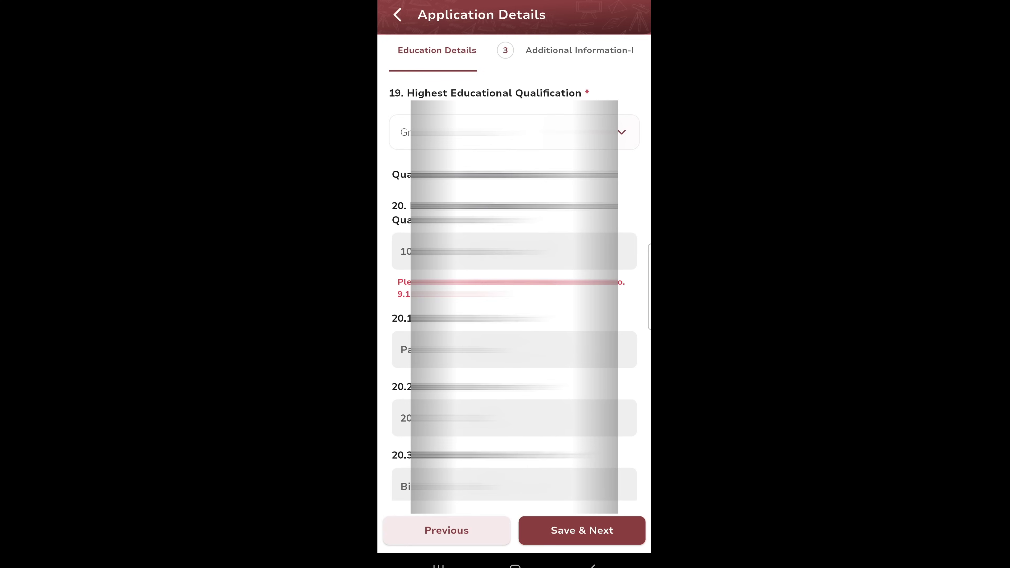
left_click(582, 530)
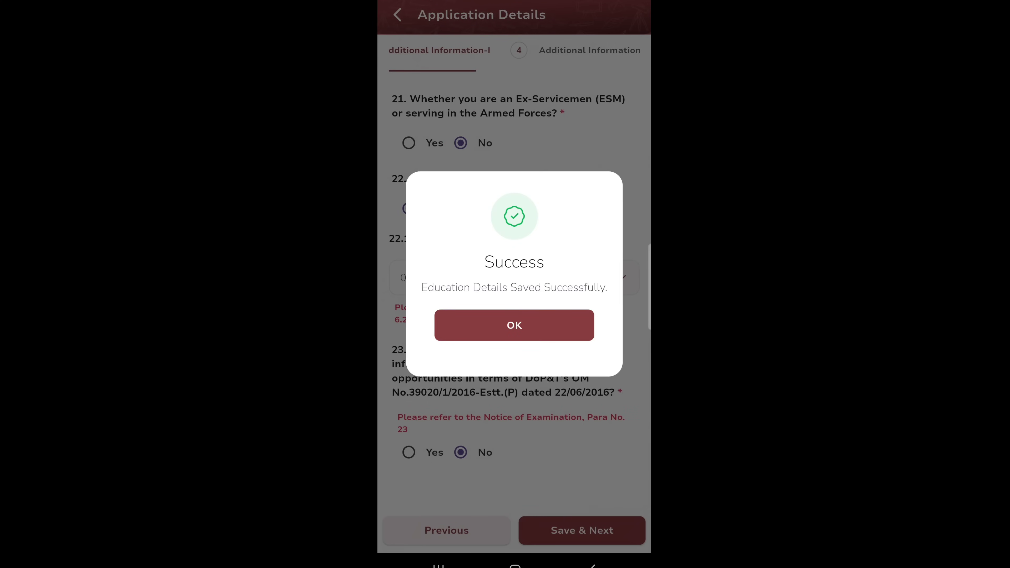
left_click(514, 325)
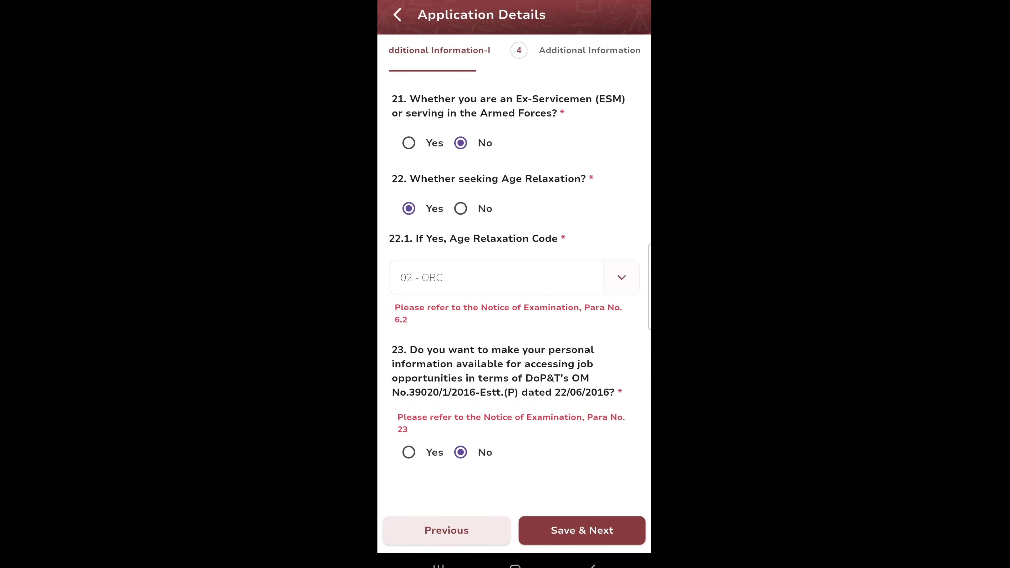
left_click(581, 530)
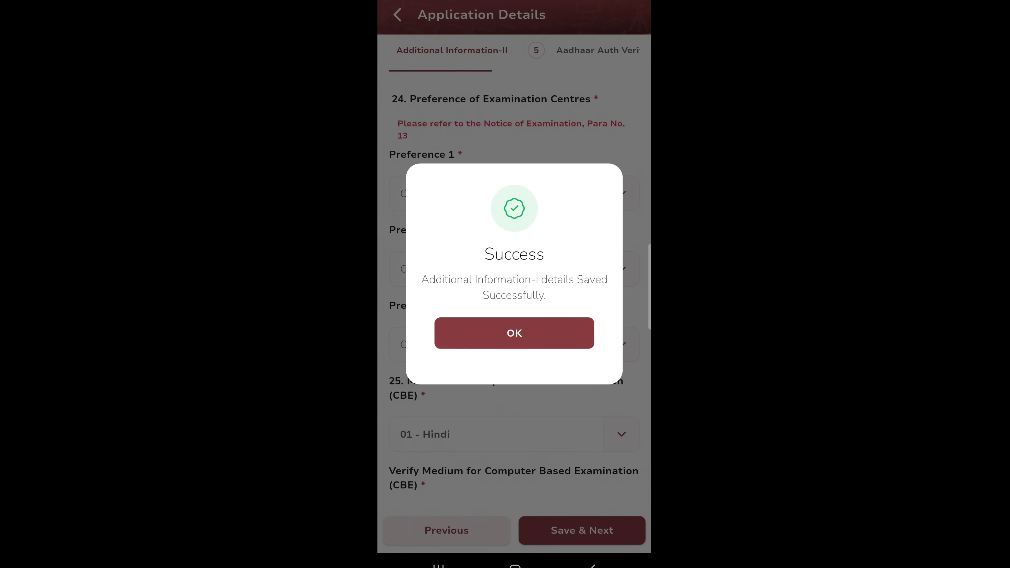
left_click(514, 333)
Step: Go through the Additional Information-II section and save it to proceed to Aadhaar Auth Verification
scroll(514, 319, "down", 10)
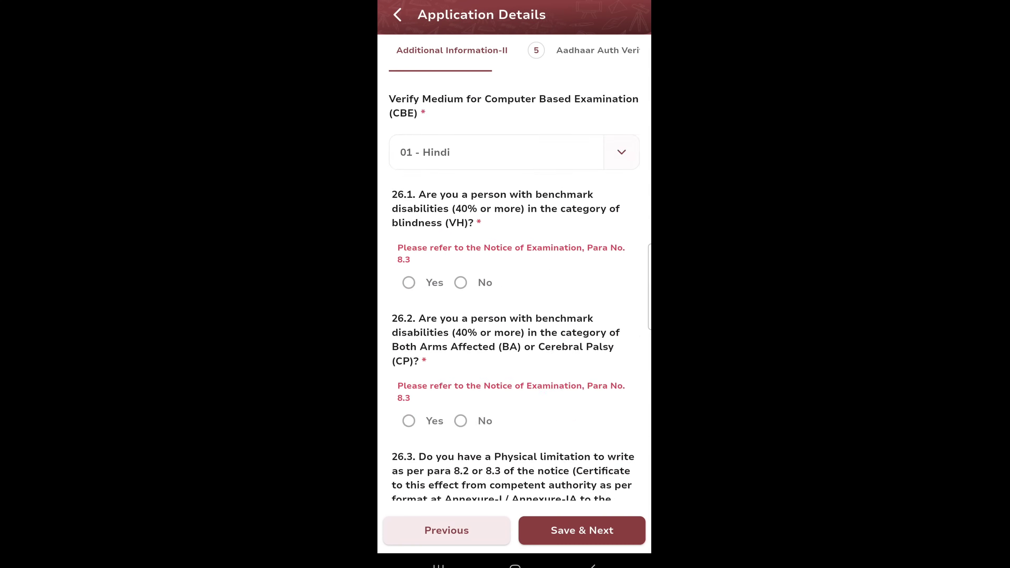
scroll(514, 294, "down", 15)
left_click(582, 531)
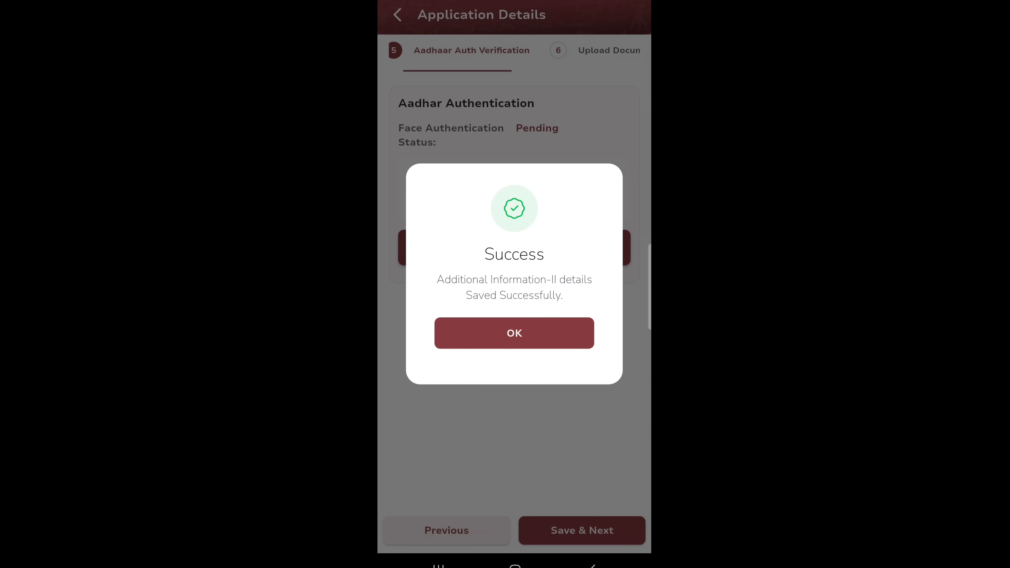
left_click(515, 333)
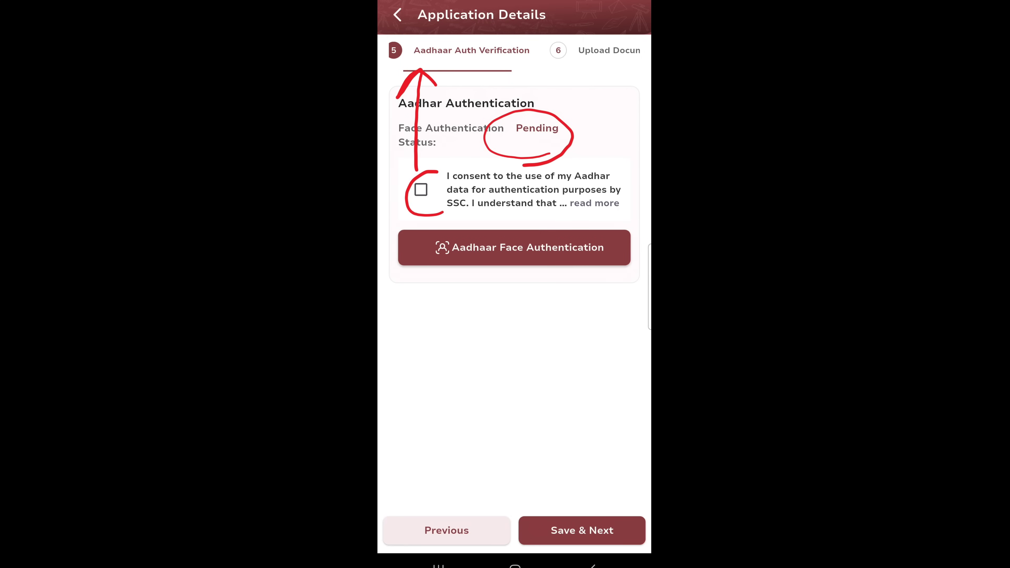
Step: Consent to SSC's use of the Aadhaar data and start the Aadhaar Face Authentication
left_click(421, 189)
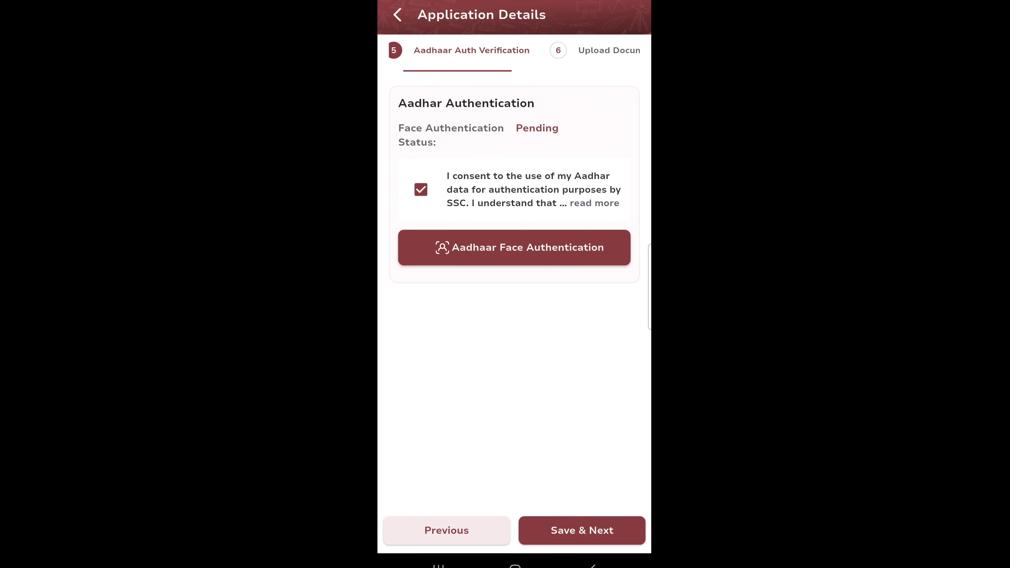
left_click(515, 247)
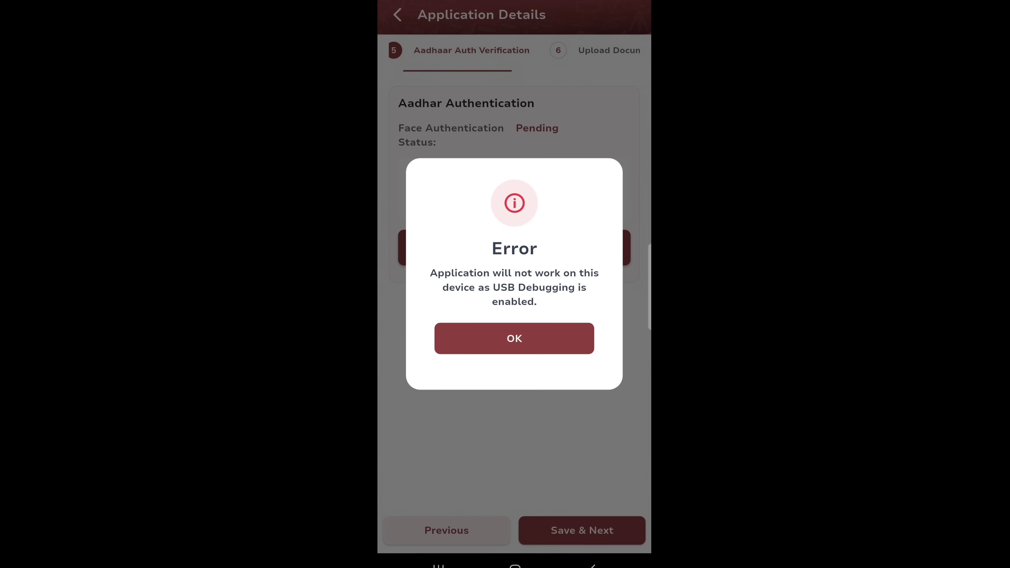
mouse_move(573, 284)
left_mouse_down()
mouse_move(547, 267)
mouse_move(501, 317)
mouse_move(531, 259)
left_mouse_up()
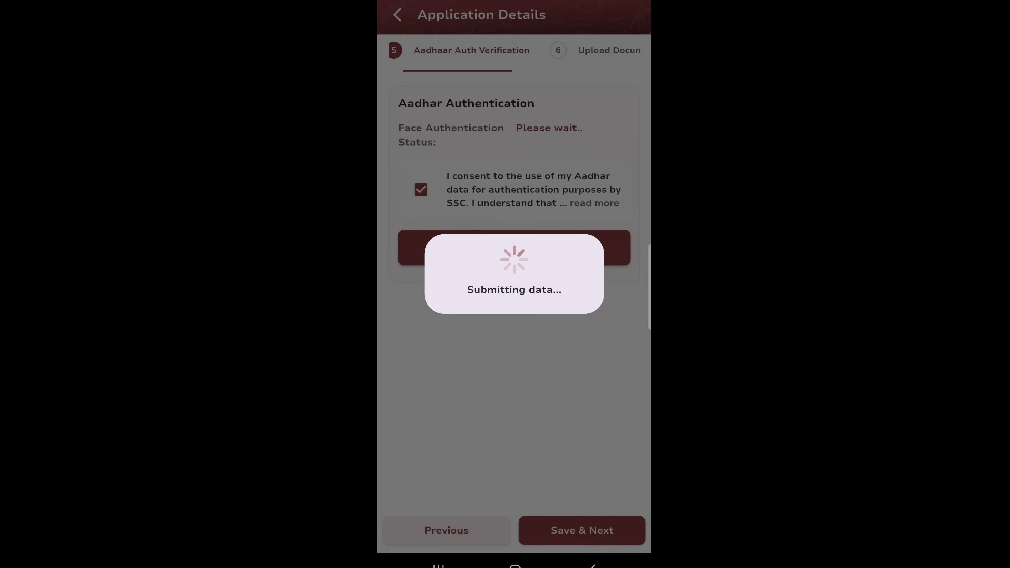
Step: Review the live photo and signature upload instructions in the Upload Documents section of the mobile application form
scroll(514, 279, "down", 5)
scroll(515, 278, "up", 5)
scroll(514, 279, "down", 5)
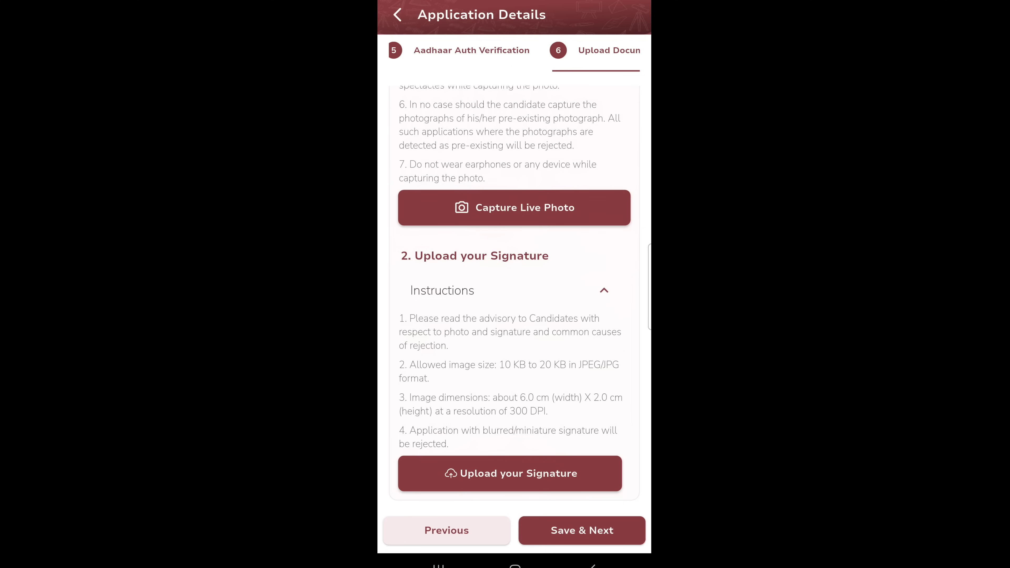
scroll(514, 278, "up", 5)
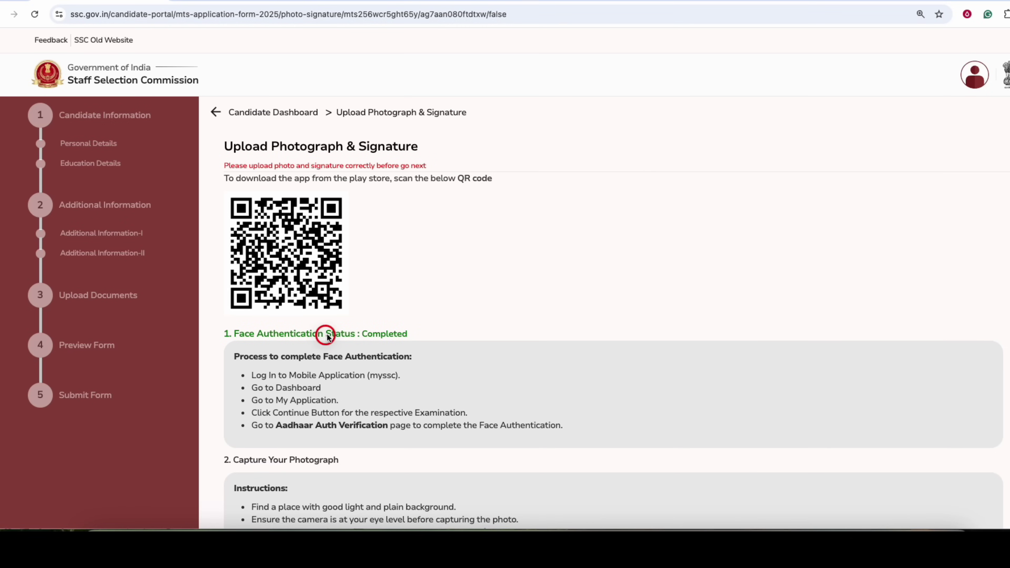
Step: Switch to the SSC website and check the Face Authentication status on the Upload Photograph & Signature page
left_click_drag(305, 332, 380, 333)
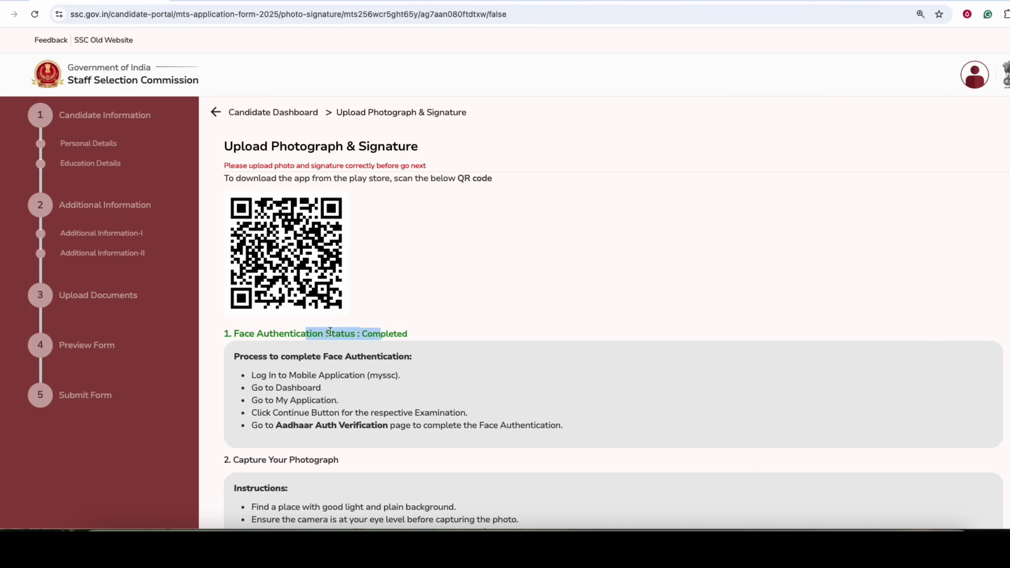
left_click(327, 328)
left_click_drag(271, 146, 383, 147)
left_click(375, 146)
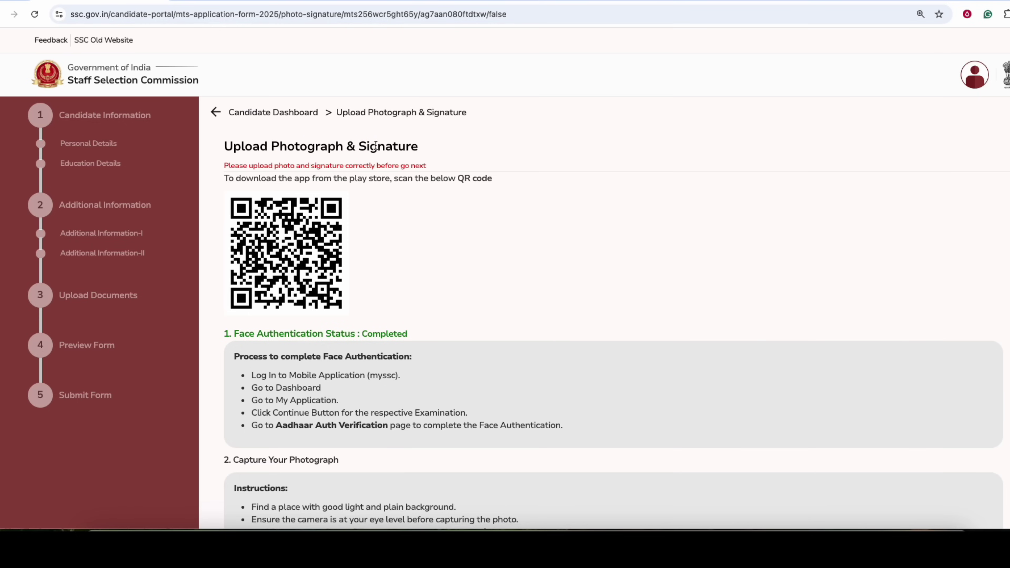
Step: Go through the website's face authentication, photograph capture and signature upload instructions down to the end of the page
scroll(372, 165, "down", 4)
left_click_drag(288, 166, 345, 167)
left_click(349, 171)
scroll(352, 175, "down", 1)
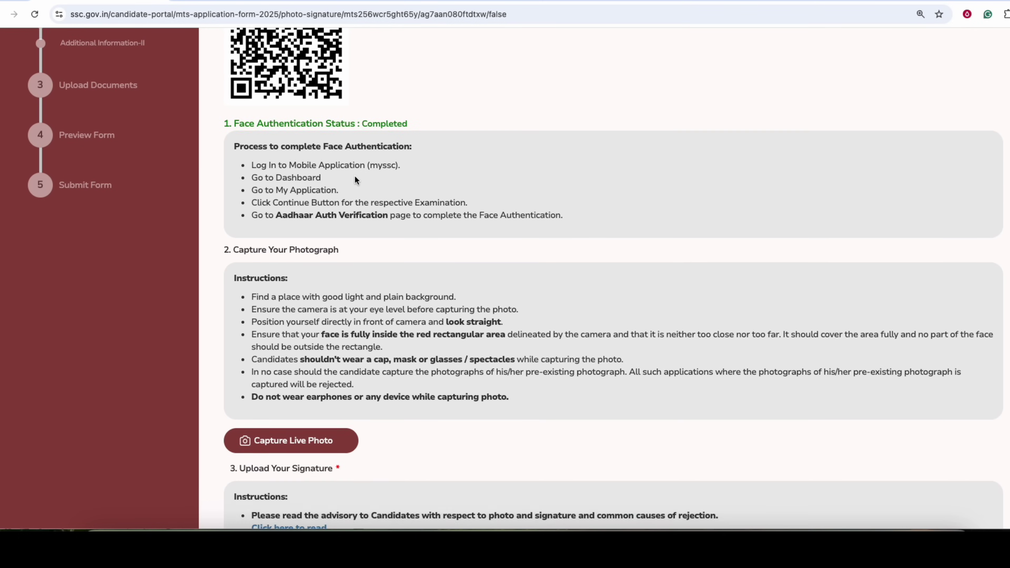
scroll(355, 179, "down", 3)
scroll(311, 313, "down", 1)
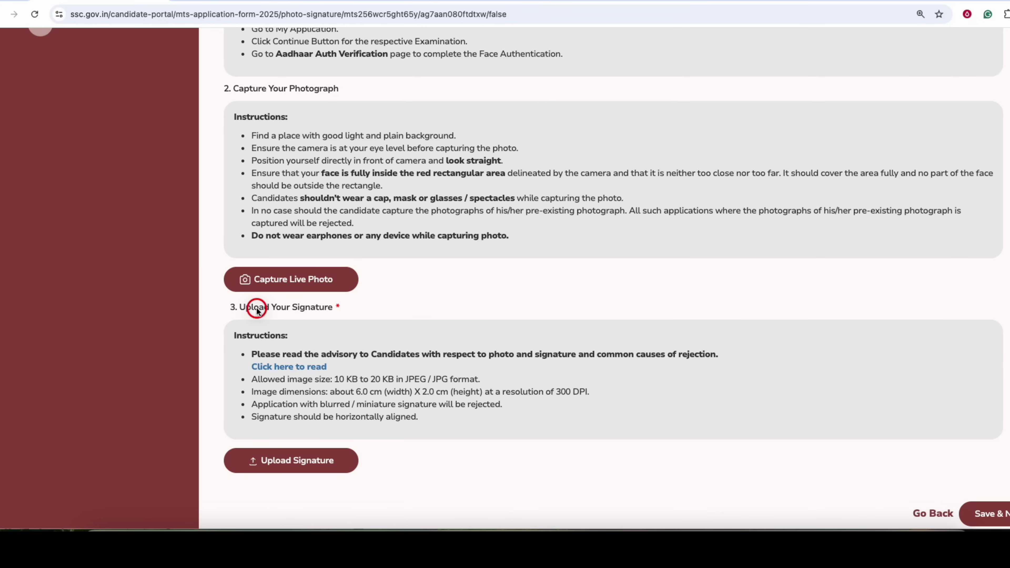
left_click_drag(257, 310, 304, 308)
left_click_drag(258, 88, 305, 88)
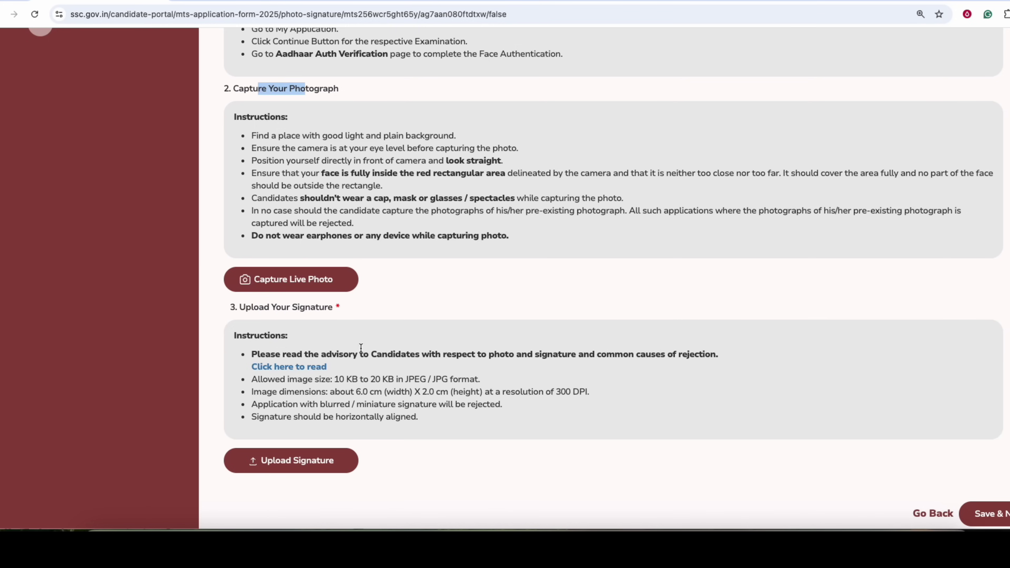
scroll(355, 320, "down", 5)
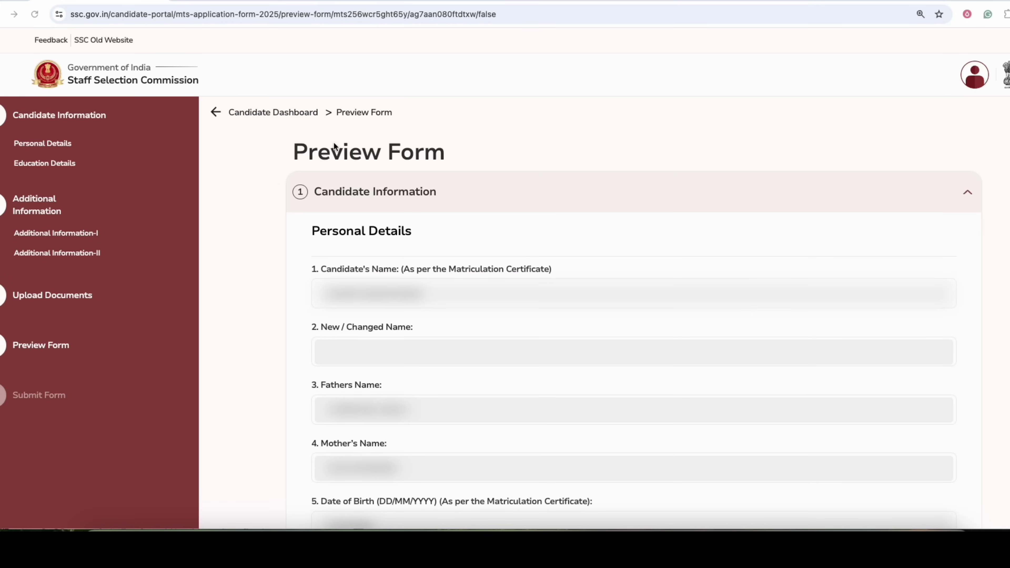
Step: Review the Preview Form down to the uploaded photograph and signature, and save it to proceed to the Declaration
left_click_drag(301, 154, 441, 153)
left_click(407, 153)
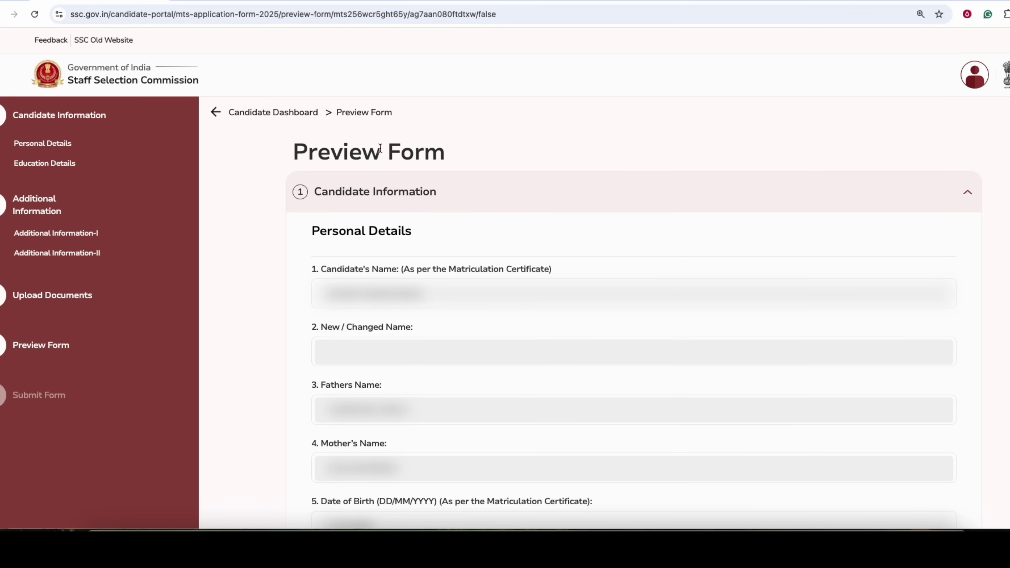
scroll(431, 153, "down", 20)
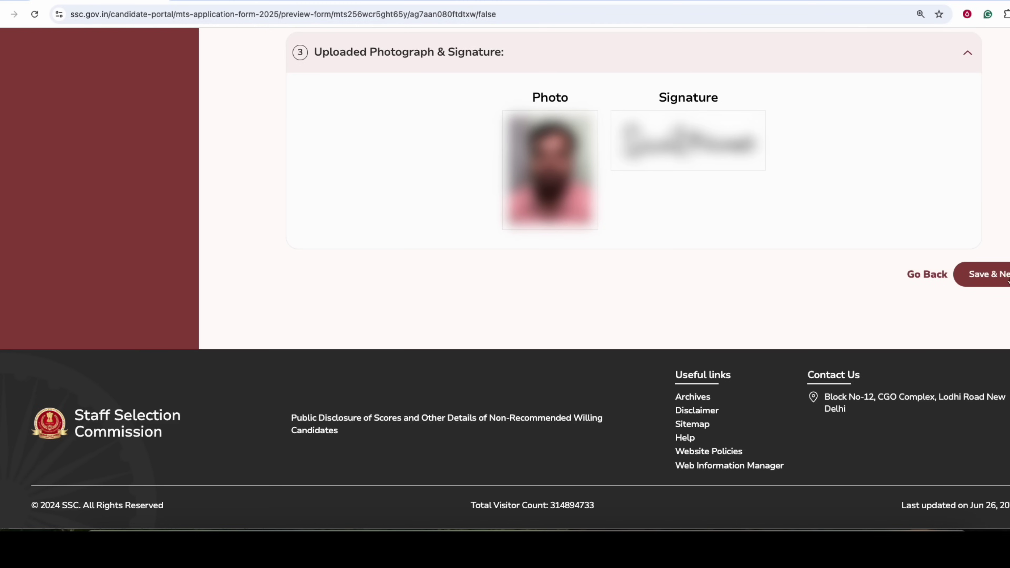
left_click(1004, 278)
Step: Agree to the Declaration, fill in the captcha and submit the application form
left_click(229, 269)
left_click(252, 354)
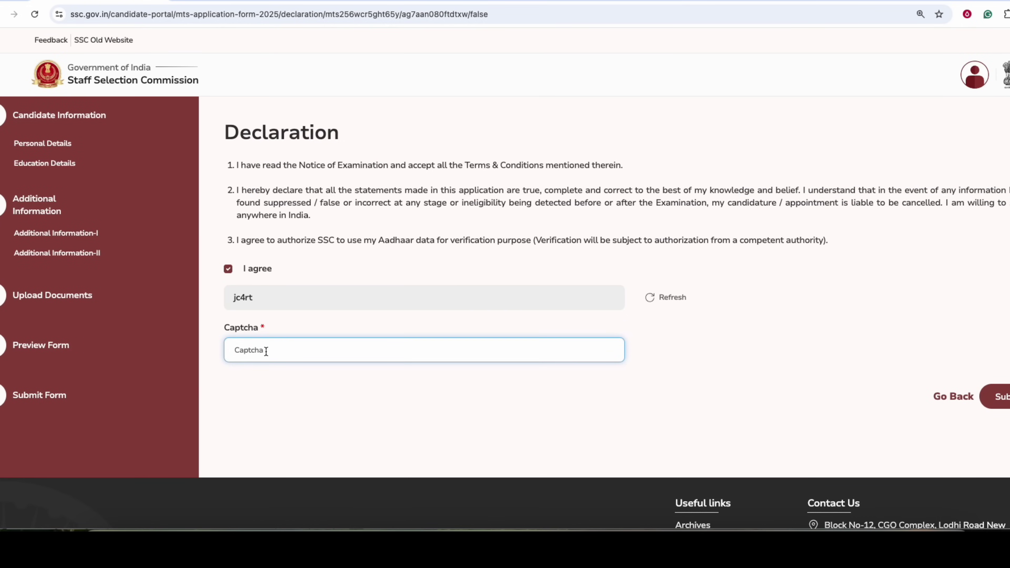
left_click(997, 404)
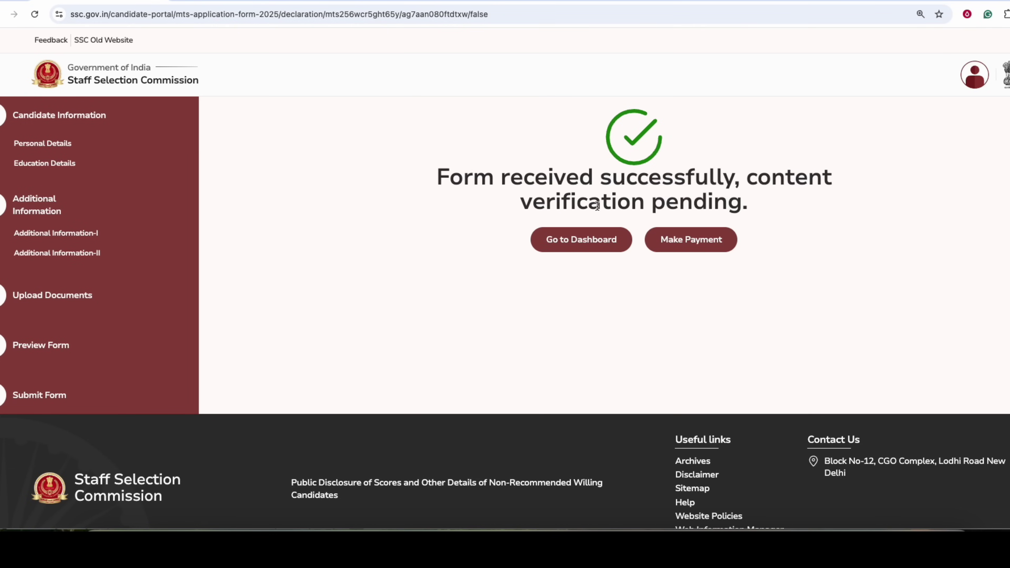
Step: Start the online fee payment through the State Bank of India gateway and view the available SBIePay Lite payment modes
left_click_drag(601, 205, 714, 204)
left_click(698, 203)
left_click(688, 242)
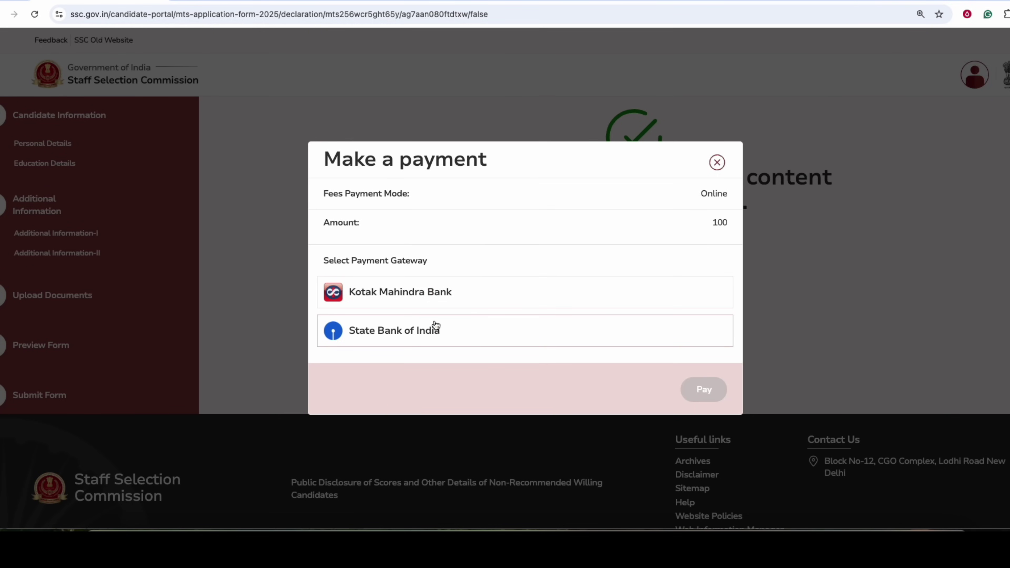
left_click(424, 340)
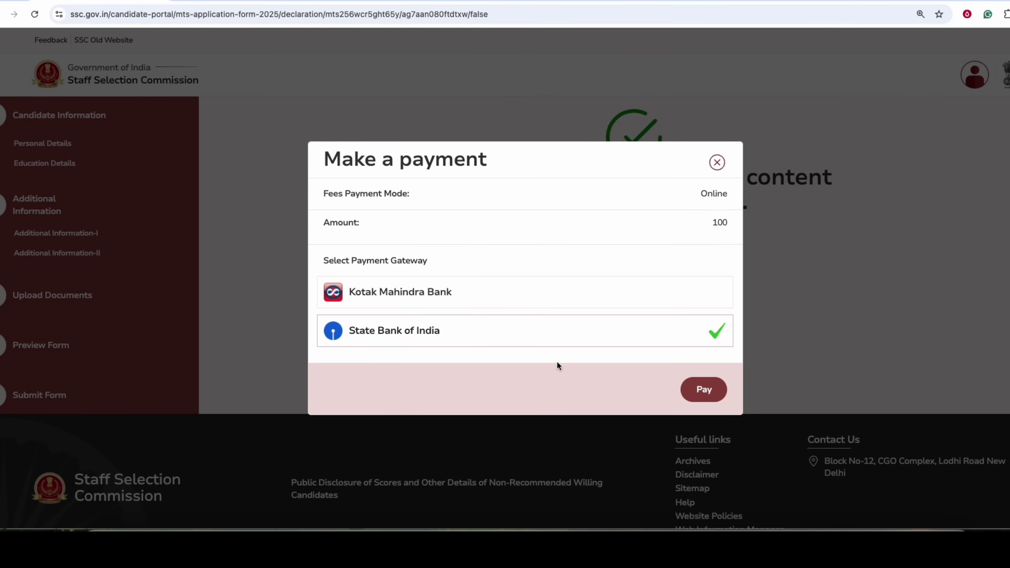
left_click(700, 391)
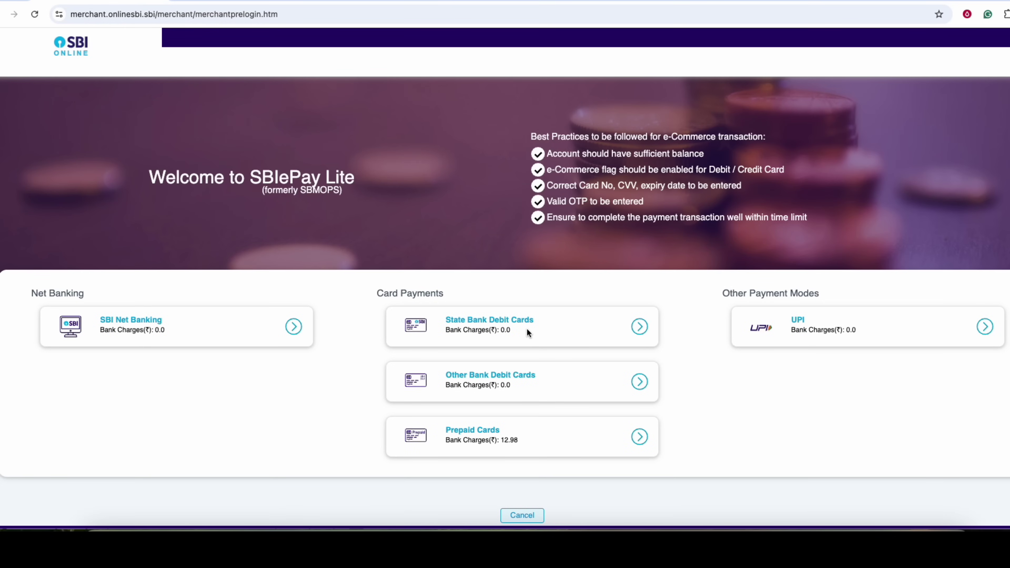
scroll(520, 325, "down", 1)
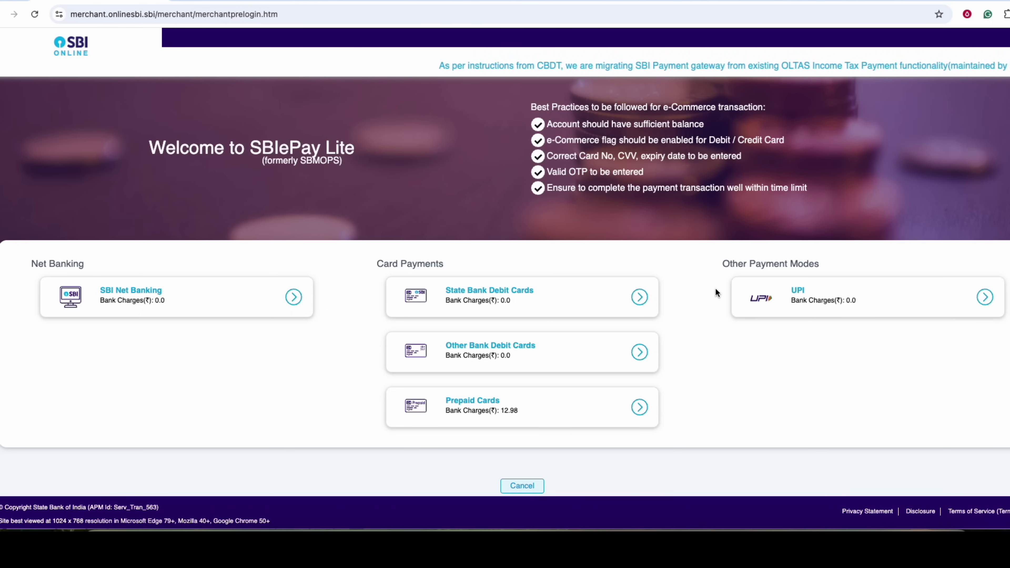
Step: Switch to the Notice_of_adv_mts_2025.pdf examination notice and go back through its pages from the preference code table towards the earlier sections
left_click(229, 2)
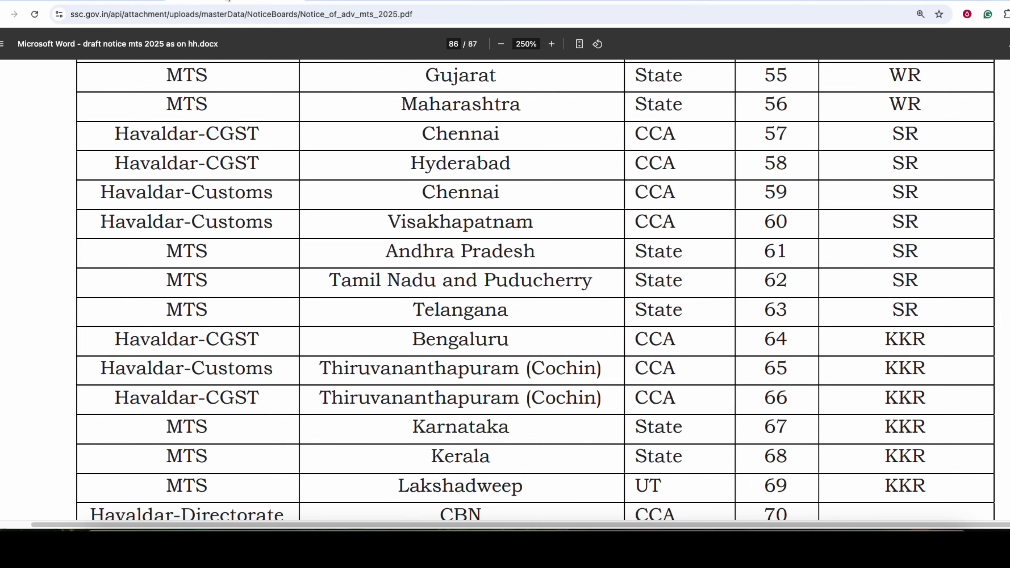
scroll(473, 181, "down", 3)
scroll(477, 184, "up", 20)
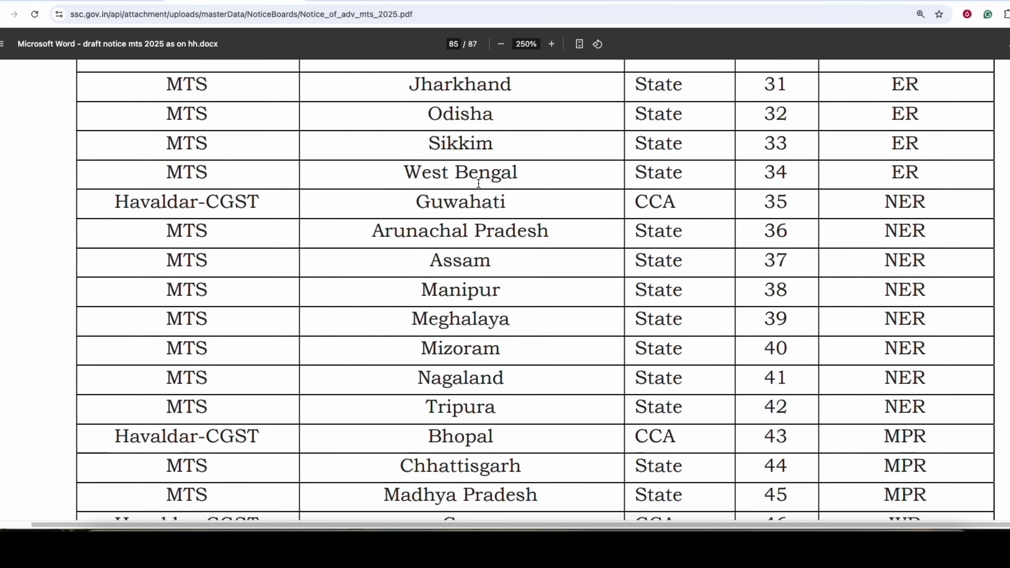
scroll(491, 188, "up", 20)
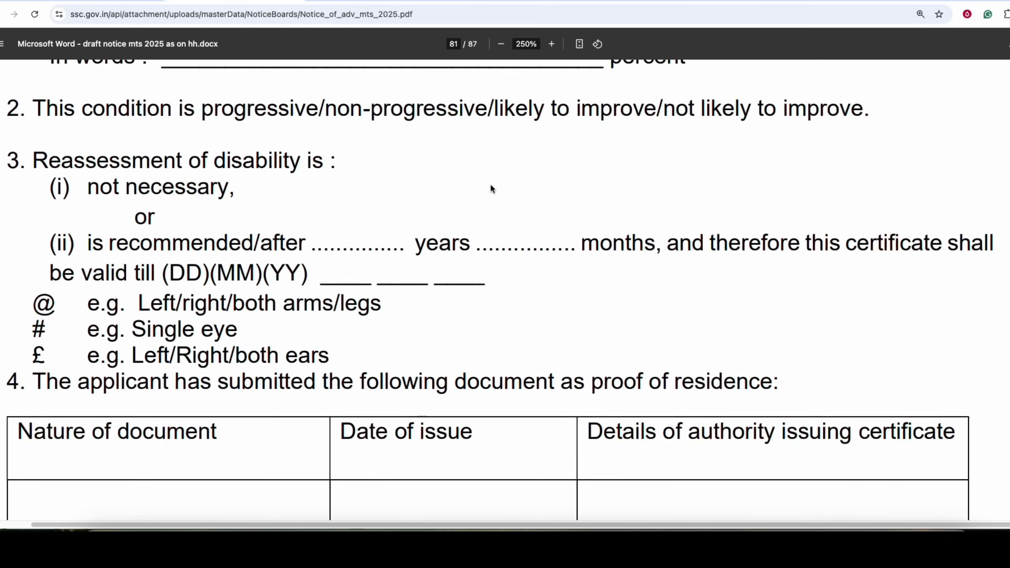
scroll(500, 187, "up", 20)
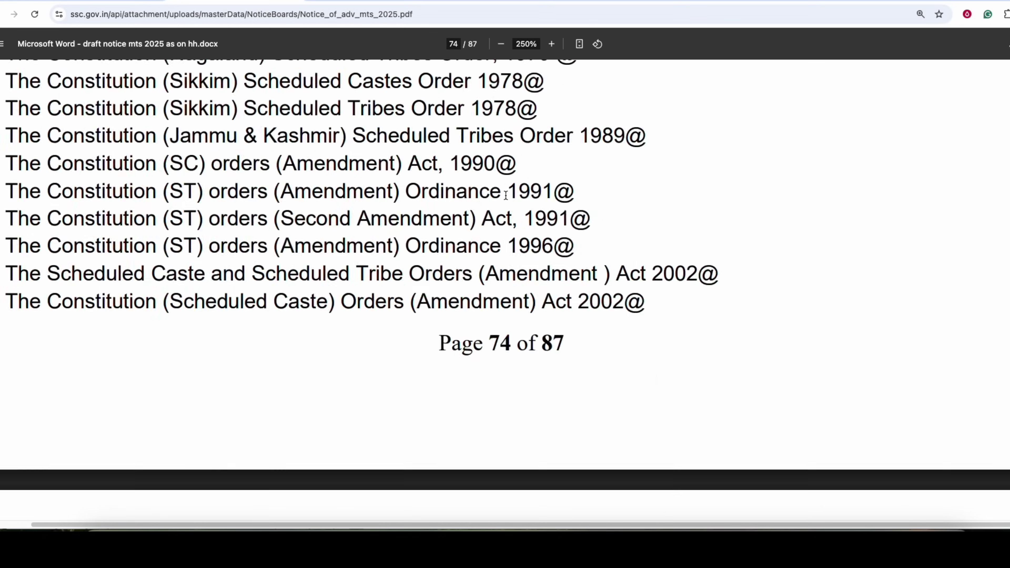
scroll(514, 196, "up", 20)
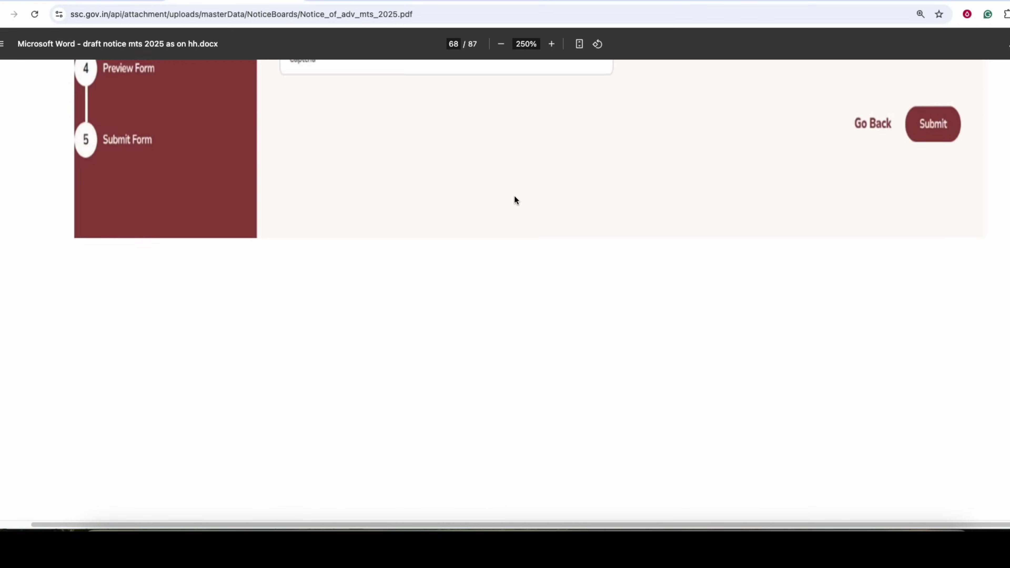
scroll(519, 197, "up", 20)
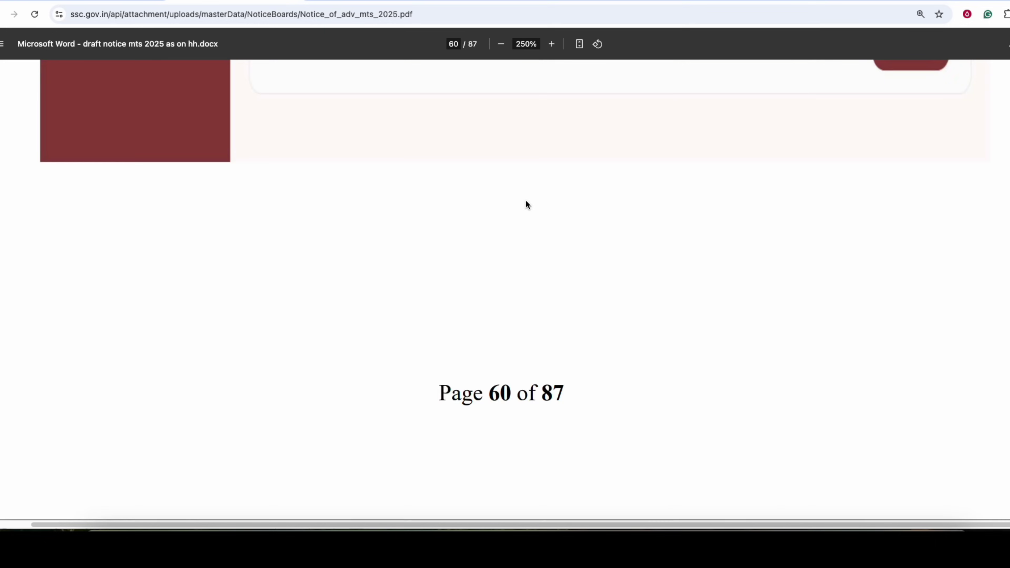